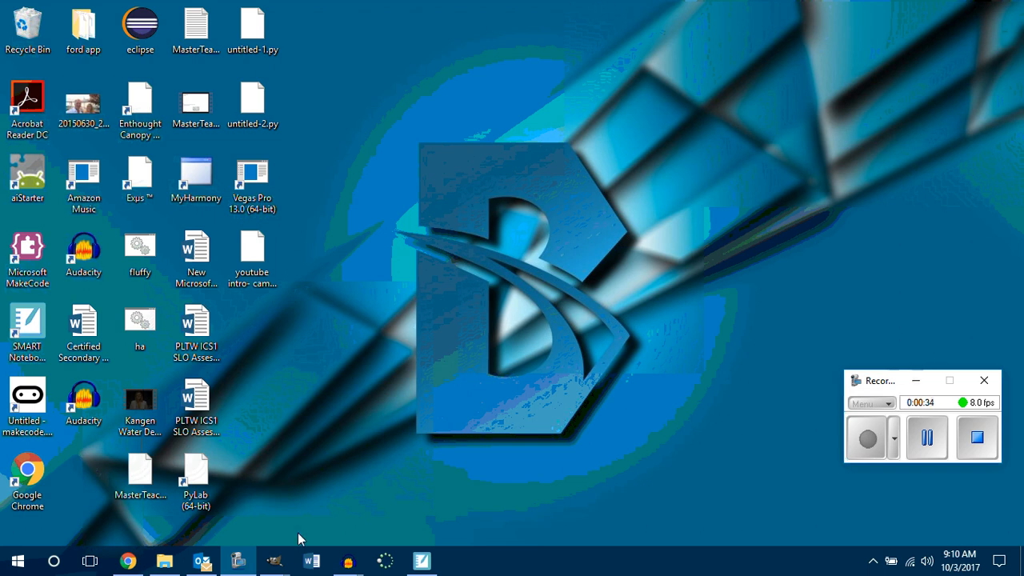
Switch to Chrome and close all the image search and picture tabs, keeping Assignment Marks and MIT App Inventor open
mouse_move(273, 565)
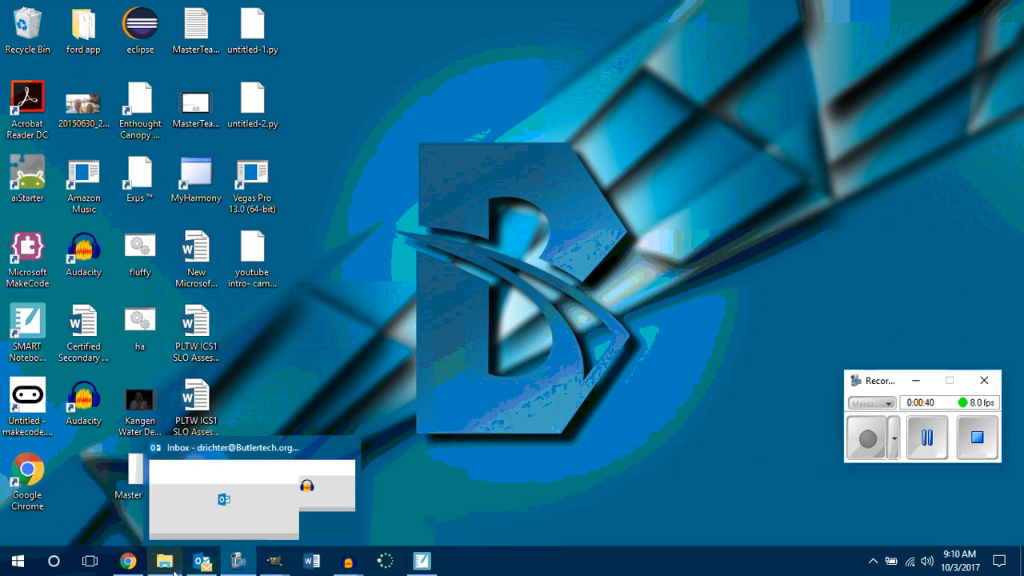
left_click(128, 561)
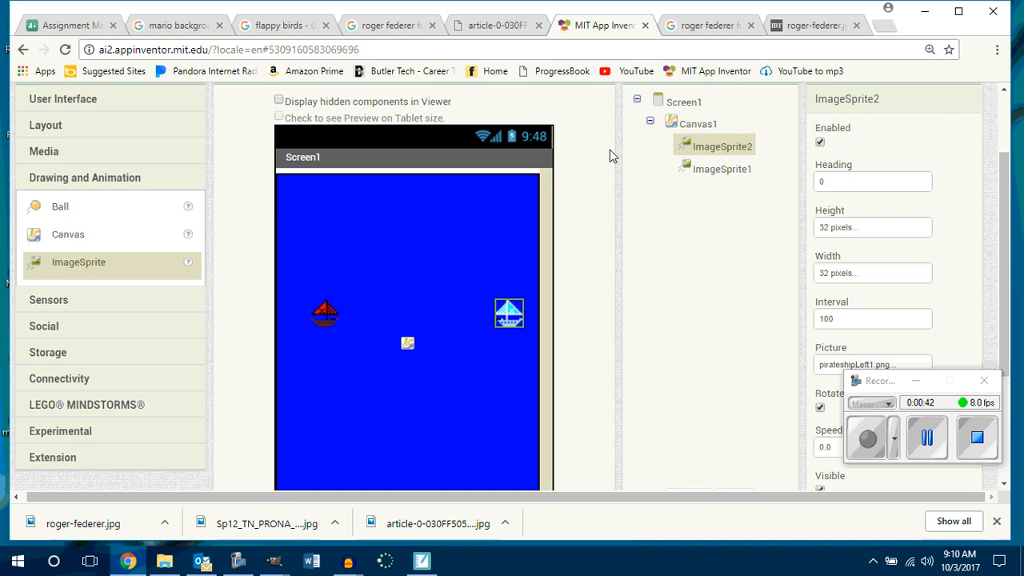
left_click(855, 25)
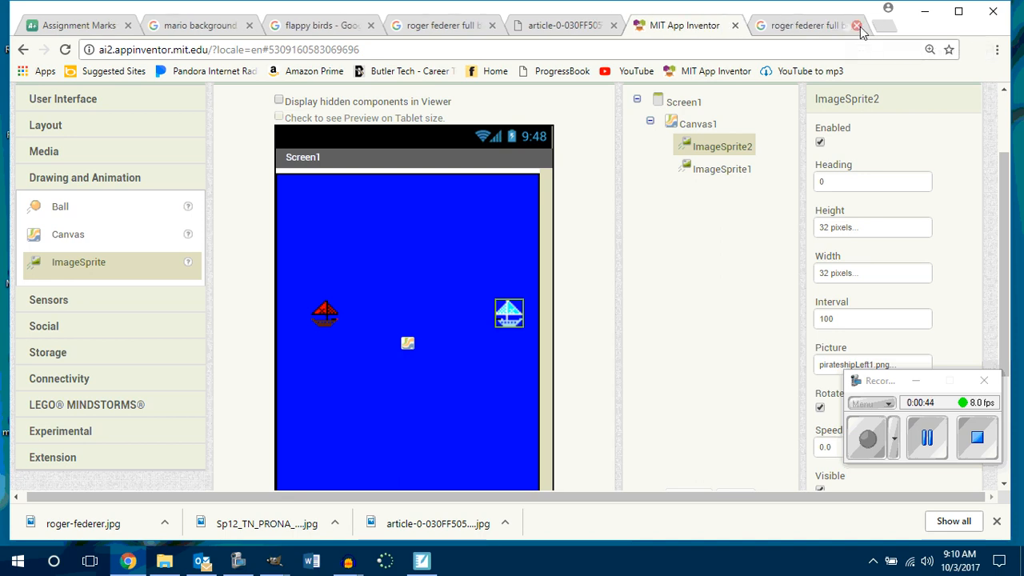
left_click(856, 25)
left_click(715, 25)
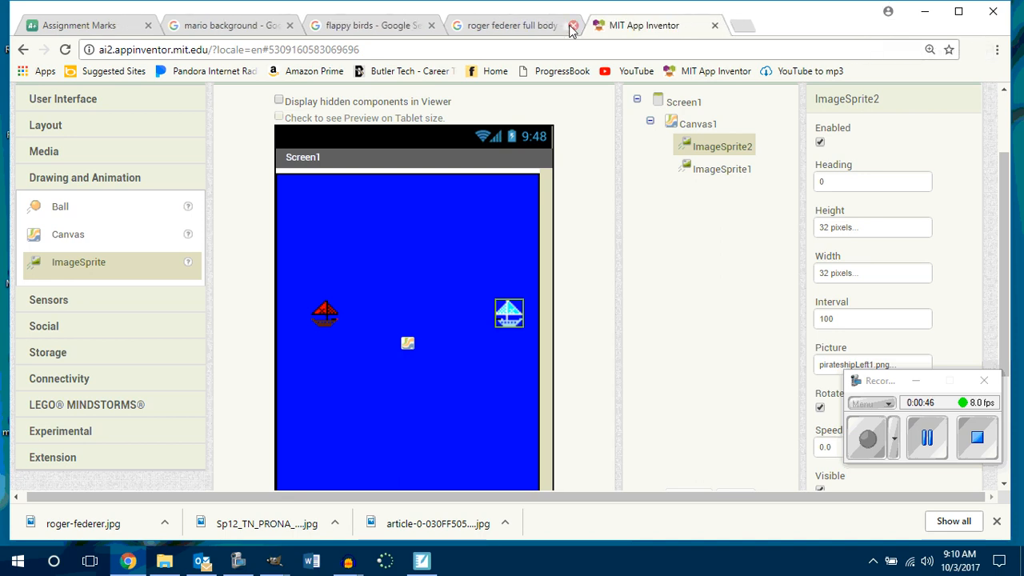
left_click(572, 25)
left_click(432, 25)
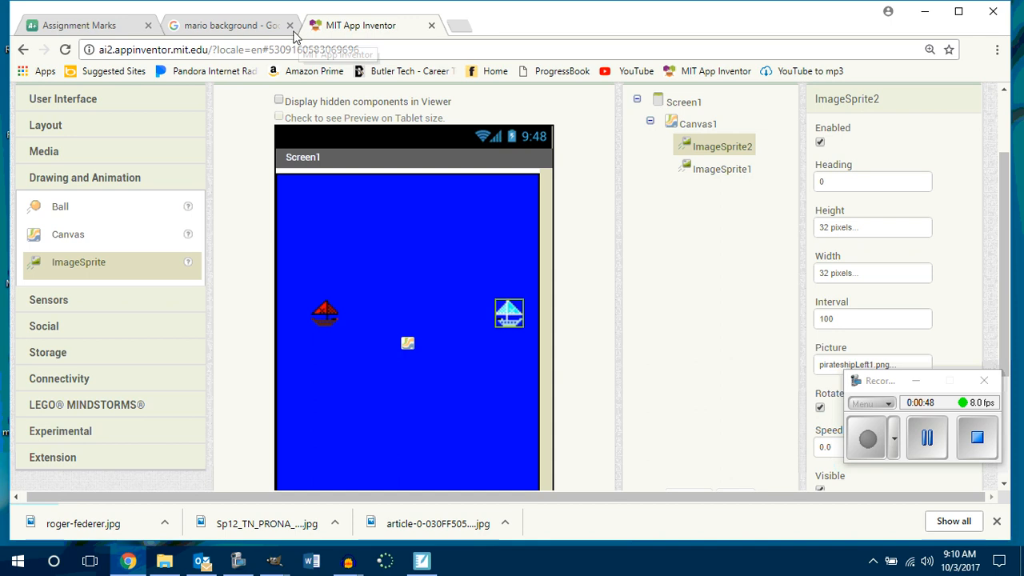
left_click(289, 25)
Search Google for "alien" in a new browser tab and show the image results
left_click(310, 29)
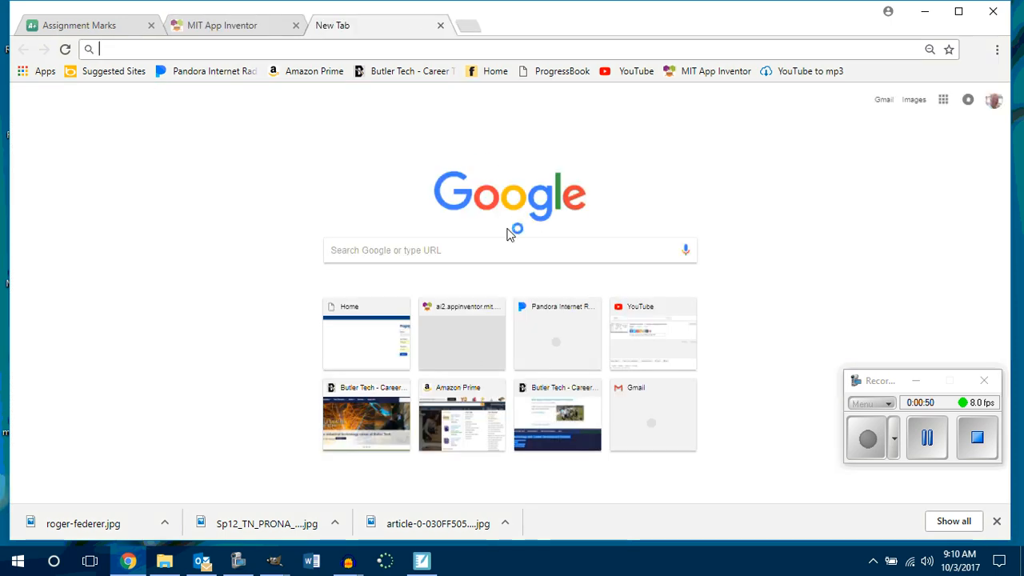
left_click(466, 247)
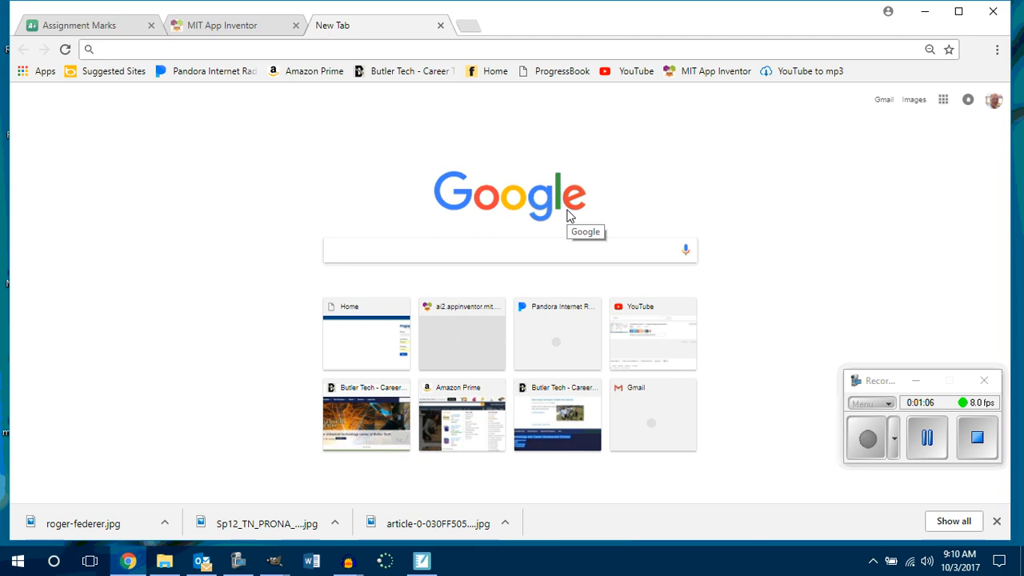
type("alien")
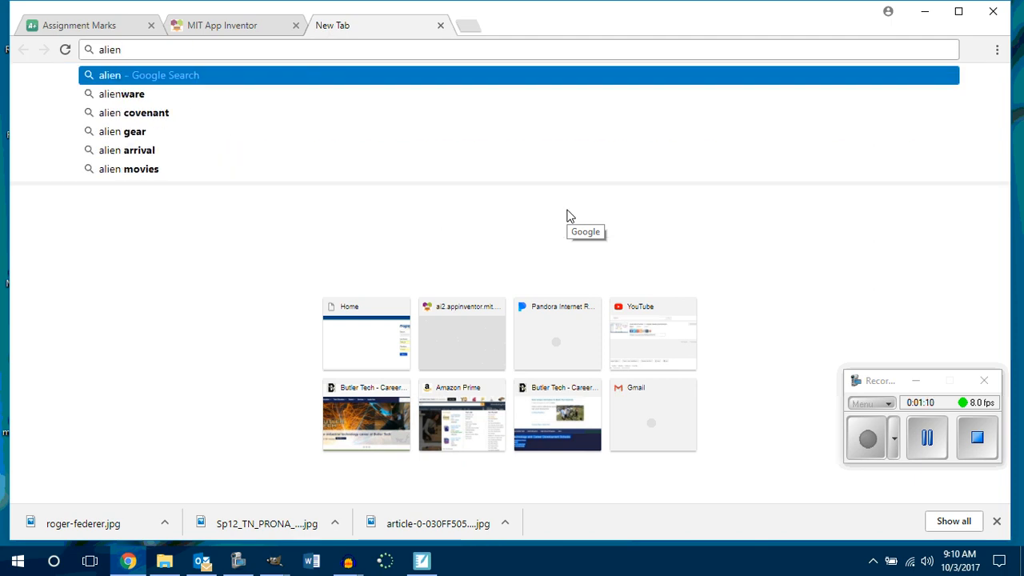
key("Return")
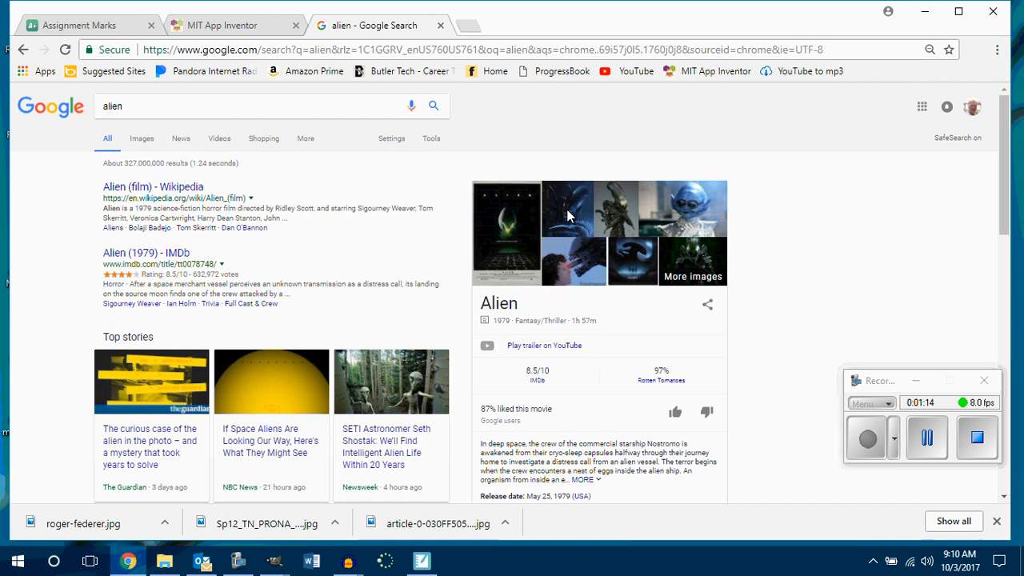
left_click(142, 138)
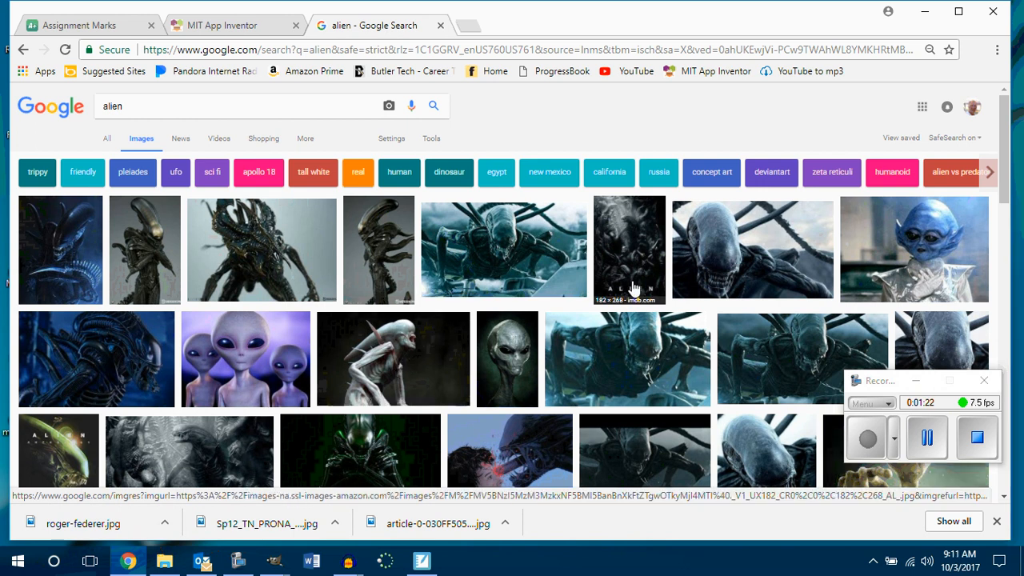
Browse the alien image results and open the full image of the blue-headed alien in a silver suit from GIPHY
scroll(631, 288, "down", 3)
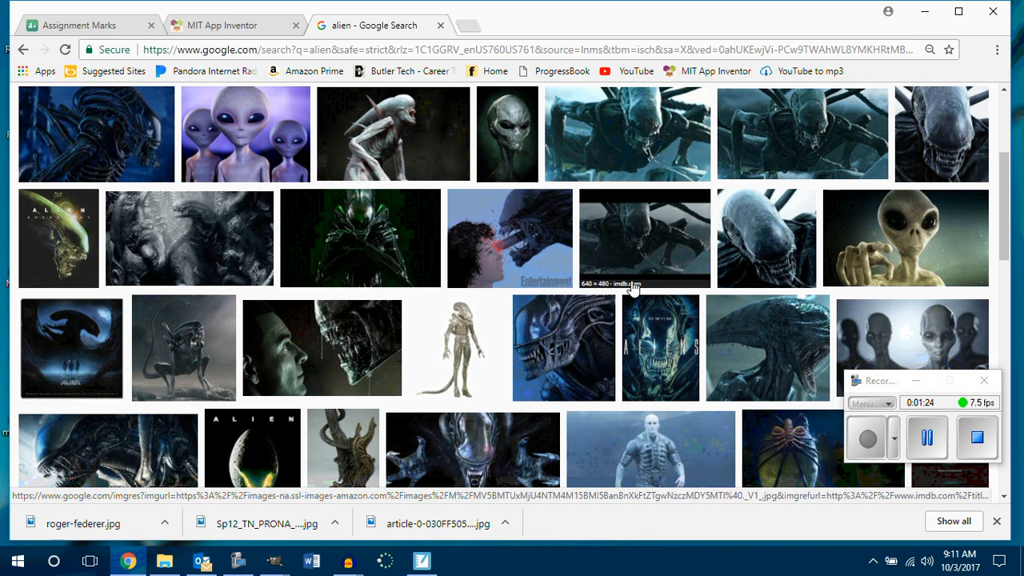
scroll(632, 288, "down", 2)
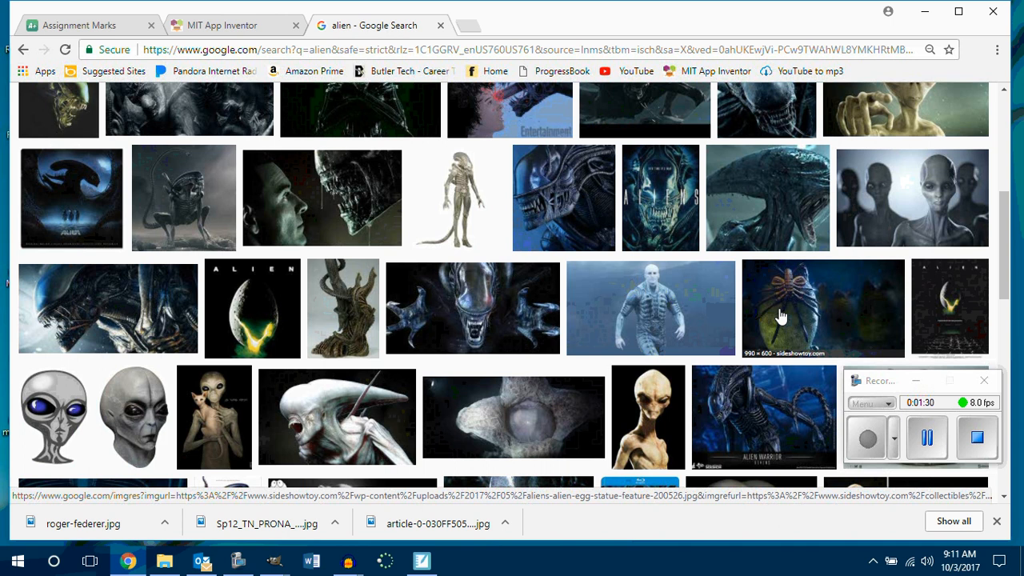
scroll(783, 318, "down", 2)
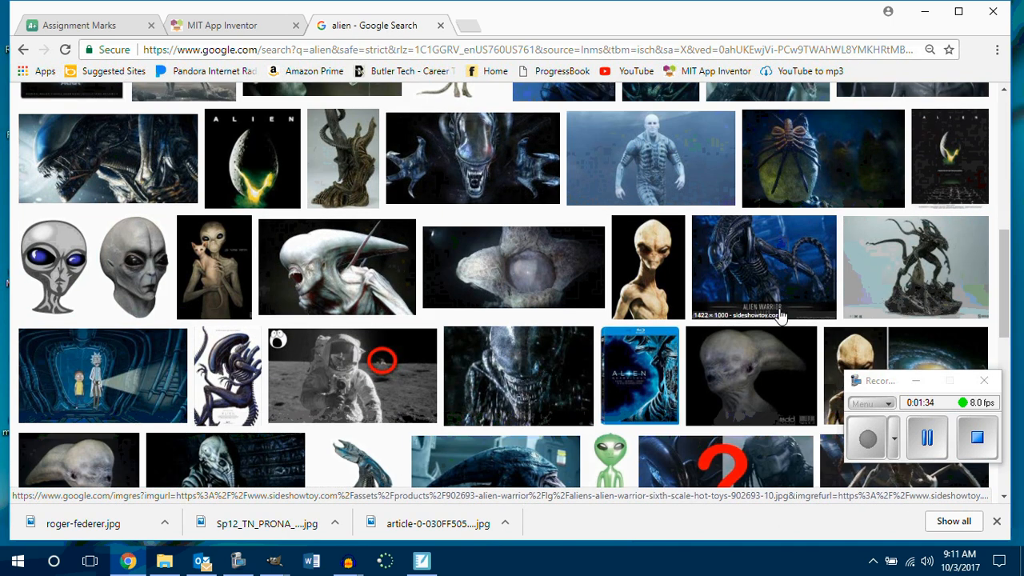
scroll(783, 319, "down", 1)
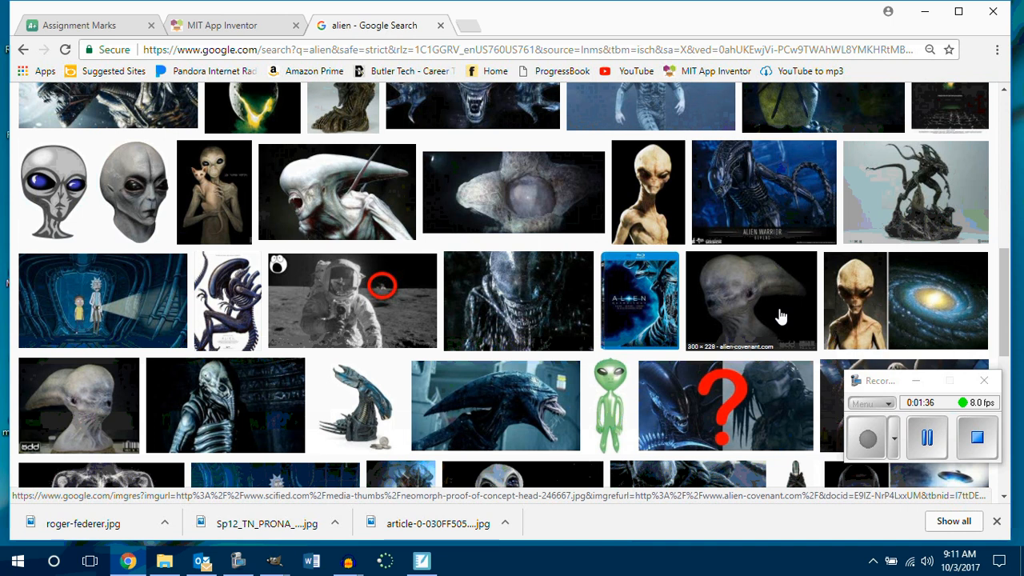
scroll(783, 318, "down", 3)
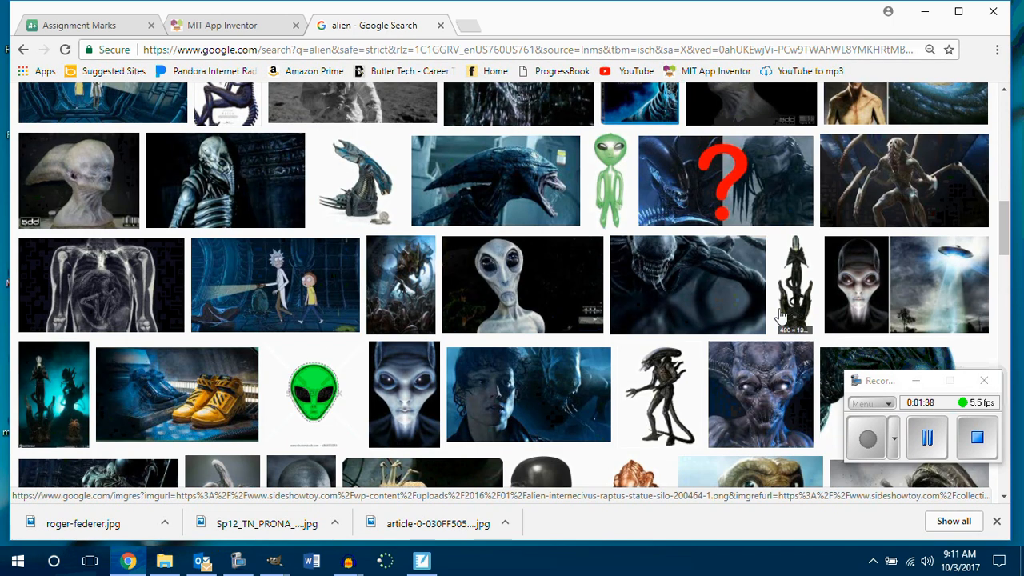
scroll(783, 318, "up", 10)
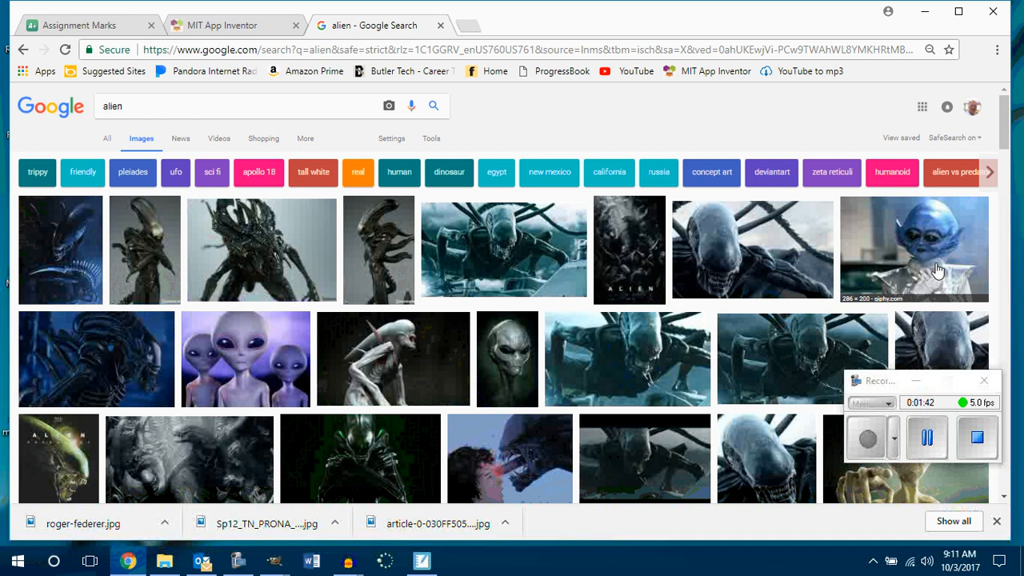
left_click(937, 254)
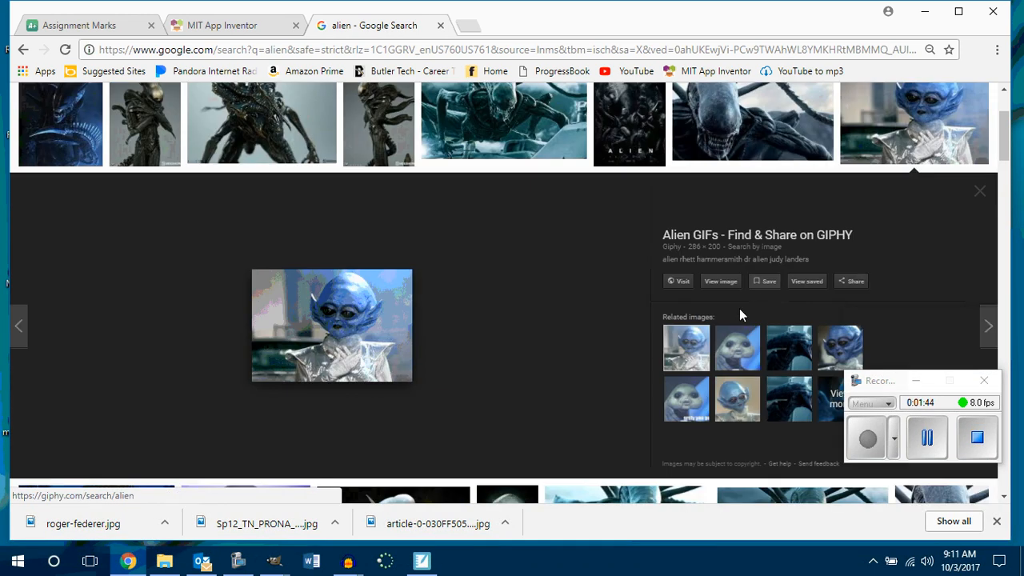
left_click(741, 354)
left_click(686, 348)
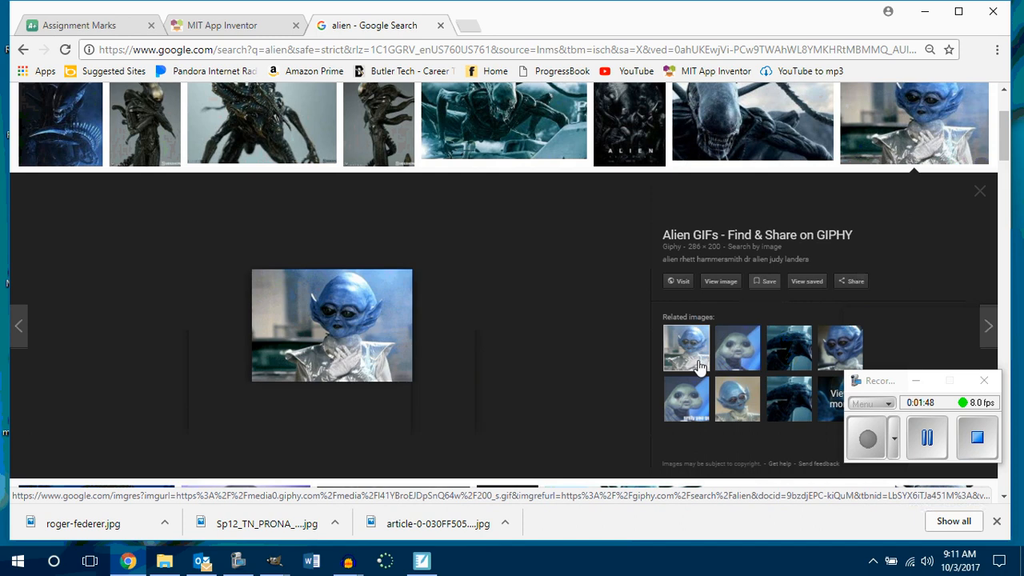
left_click(724, 282)
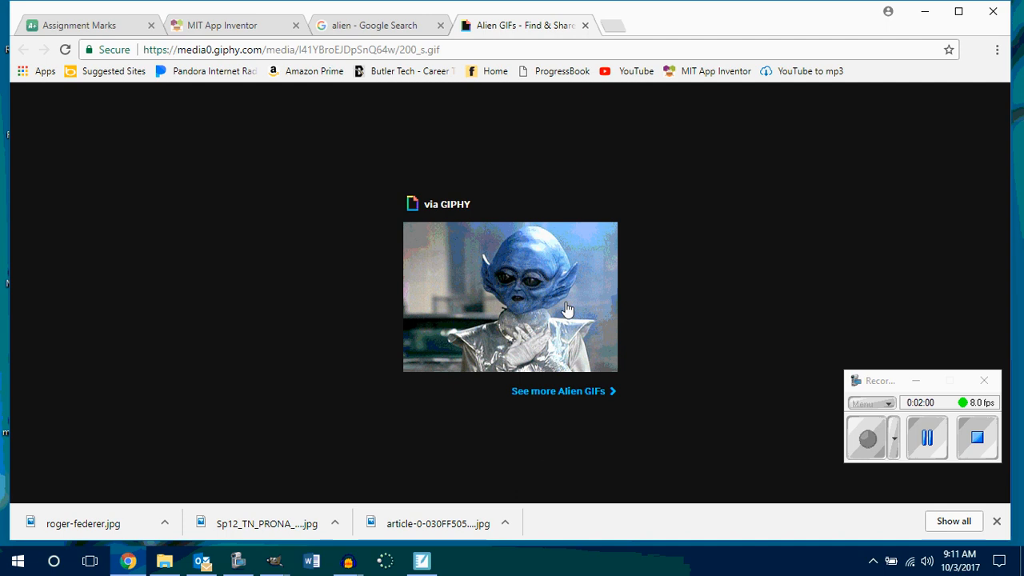
Start saving the alien image and go to the P3 App Creators folder under Documents, 2017-2018
right_click(513, 297)
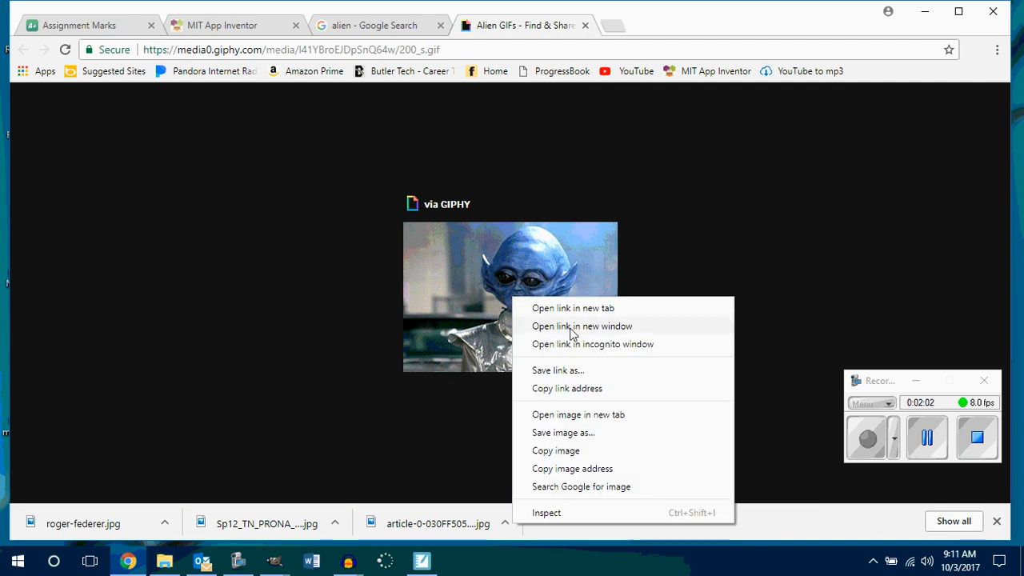
left_click(584, 433)
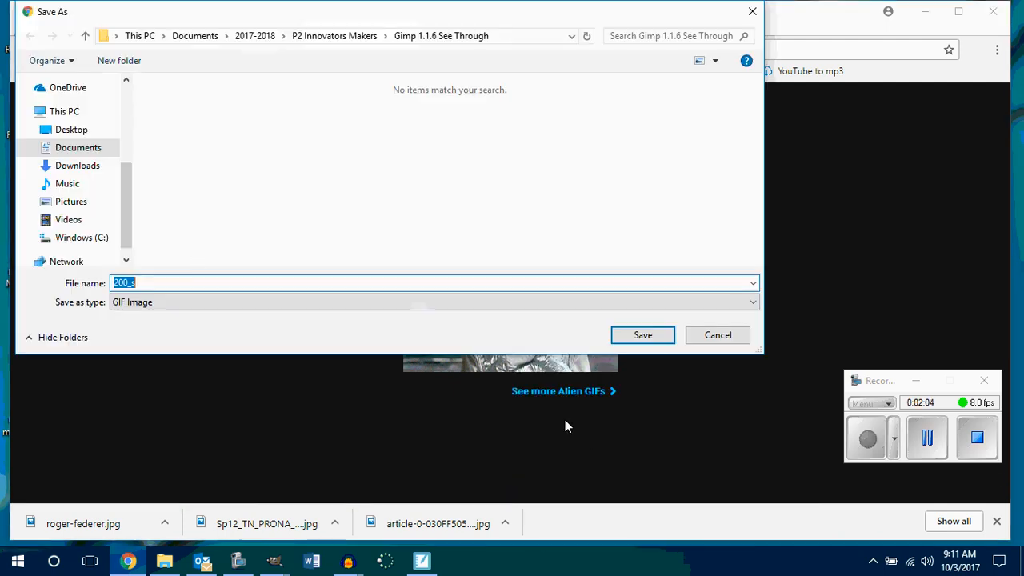
left_click(196, 37)
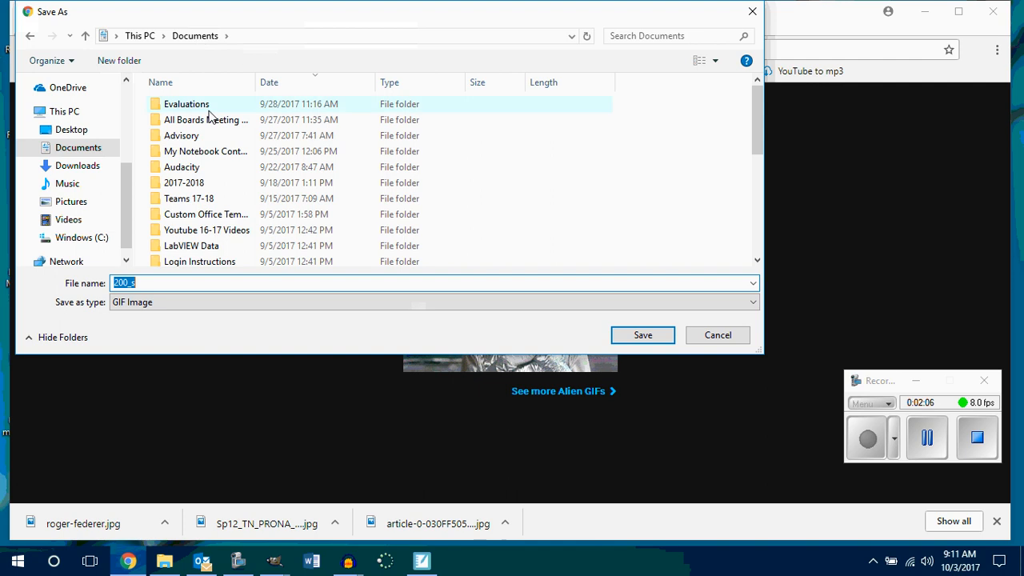
double_click(191, 183)
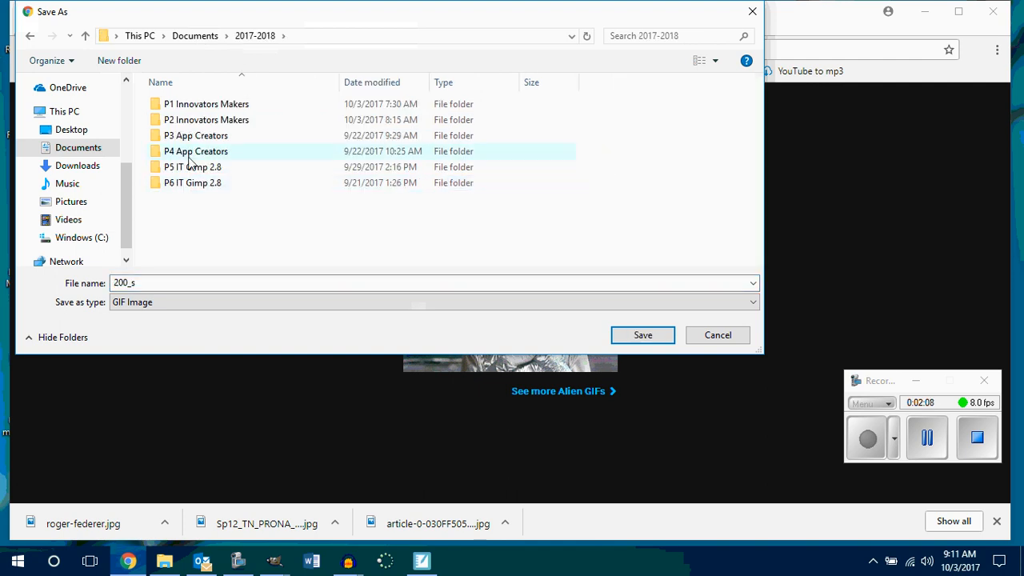
double_click(184, 135)
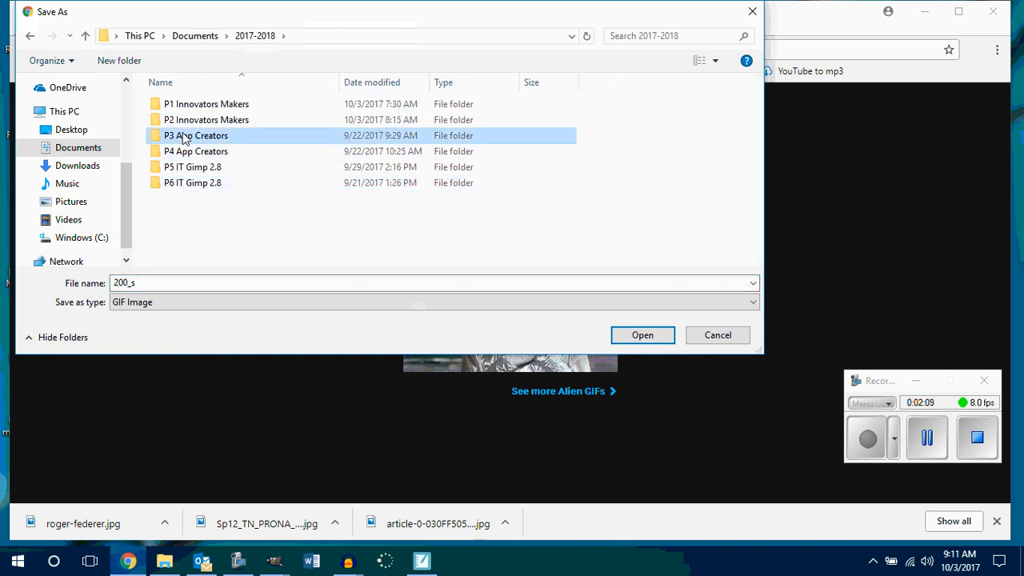
Create a folder named "Gimp 1.1.6 See Through" and save the alien GIF in it as 200_s
left_click(121, 63)
type("Gimp")
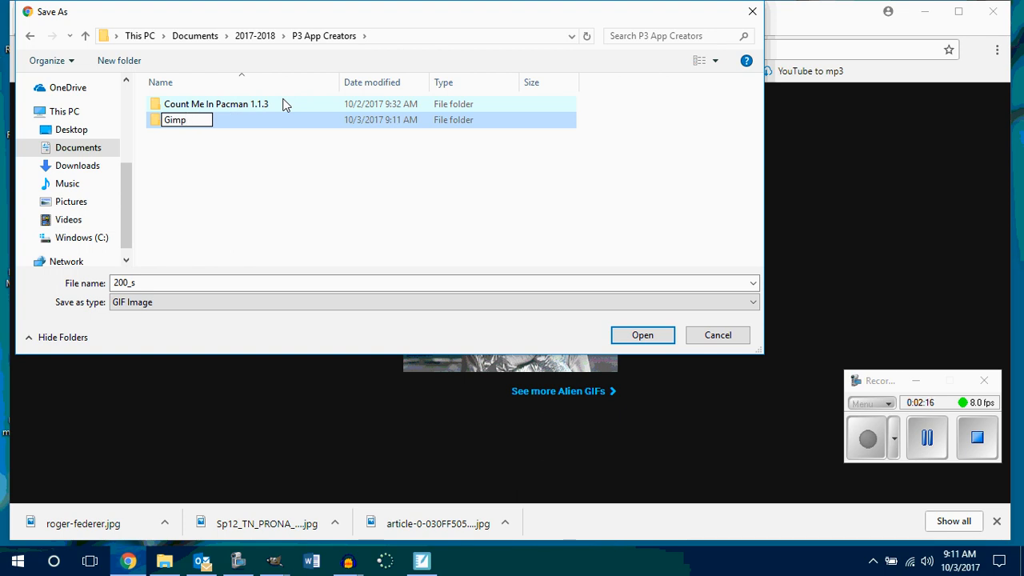
type(" 1.1.6 See T")
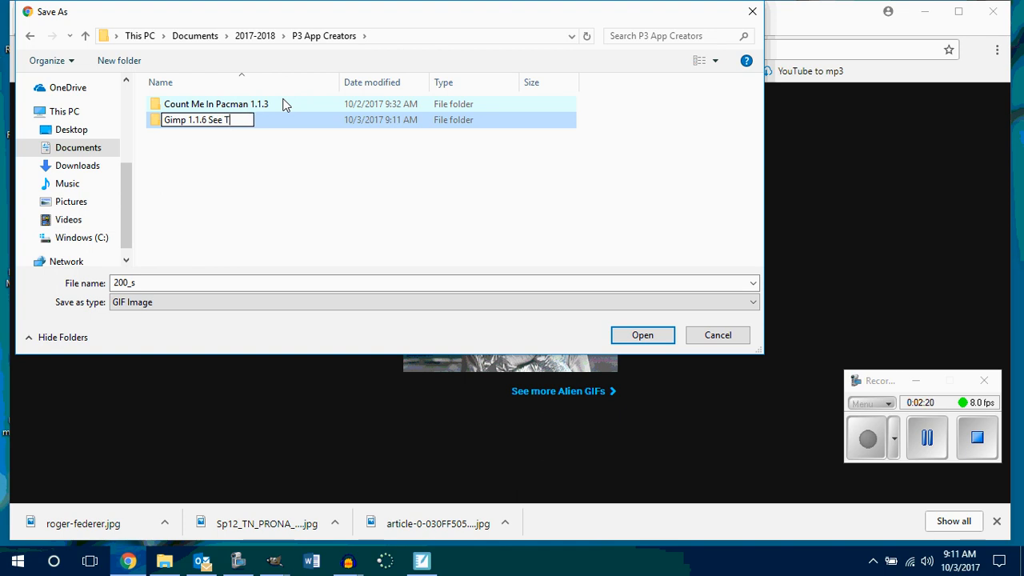
type("hrough")
key("Return")
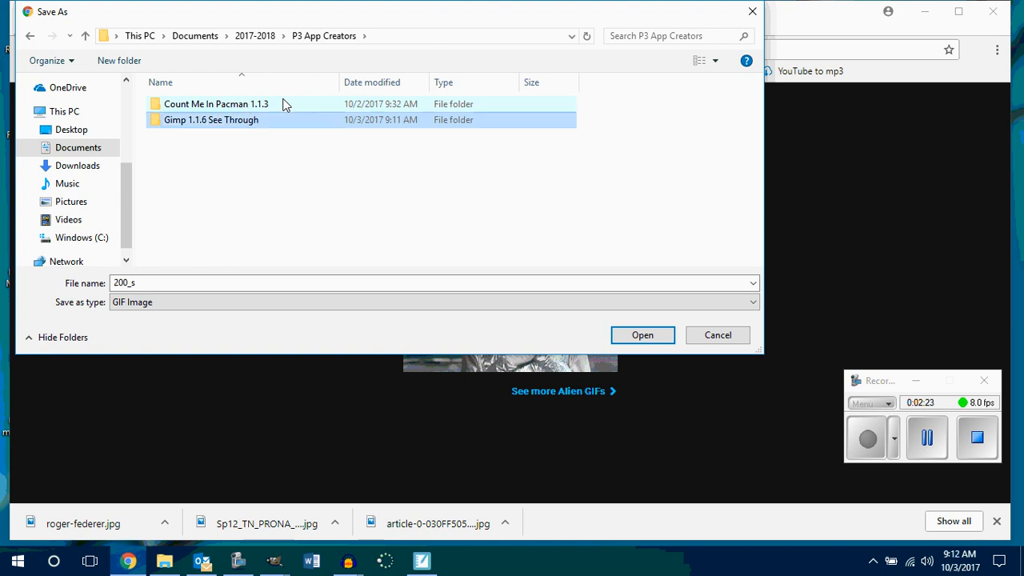
double_click(230, 120)
left_click(640, 335)
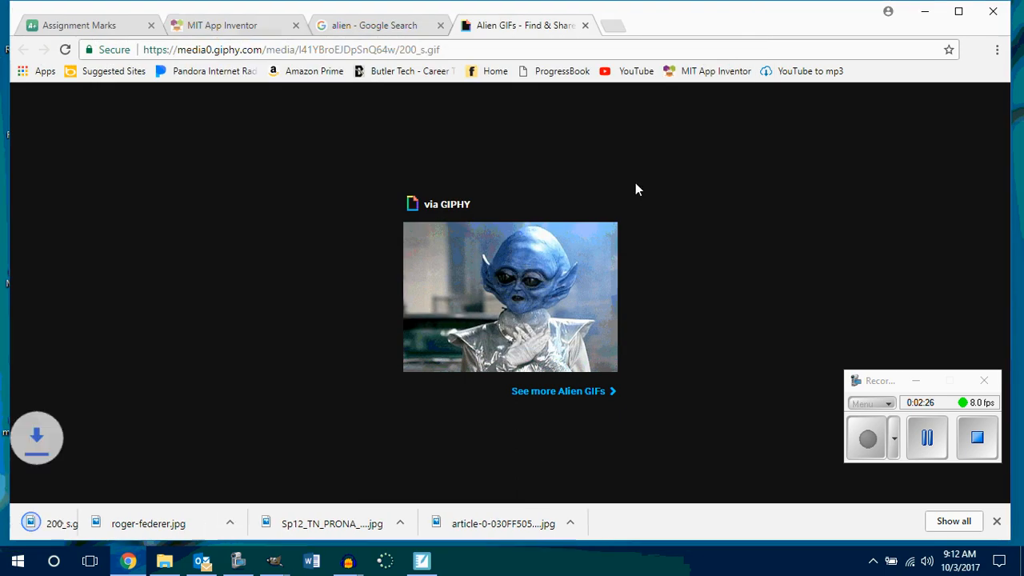
Minimize the browser and open the Gimp 1.1.6 See Through folder of P3 App Creators in File Explorer
left_click(925, 16)
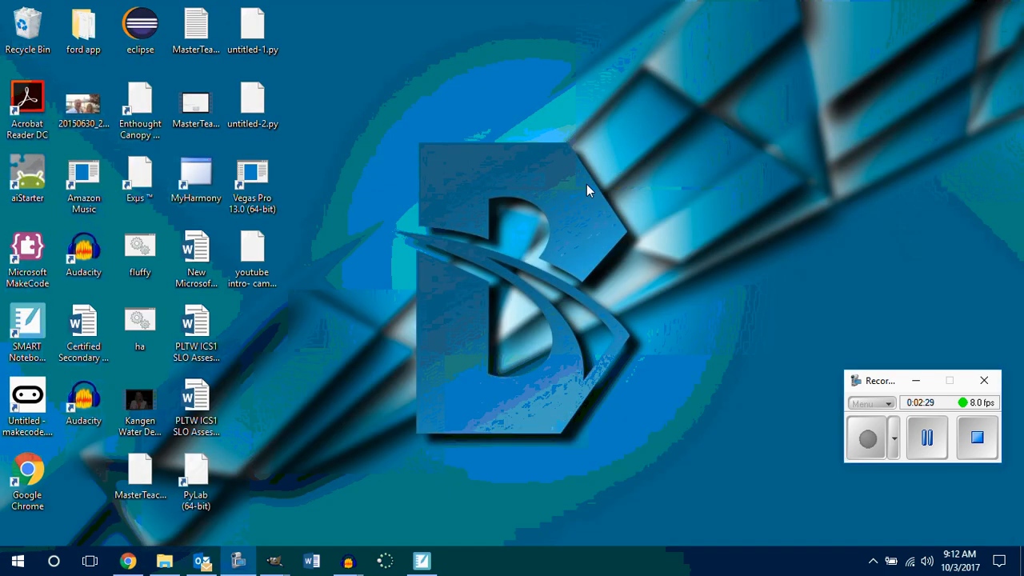
left_click(162, 562)
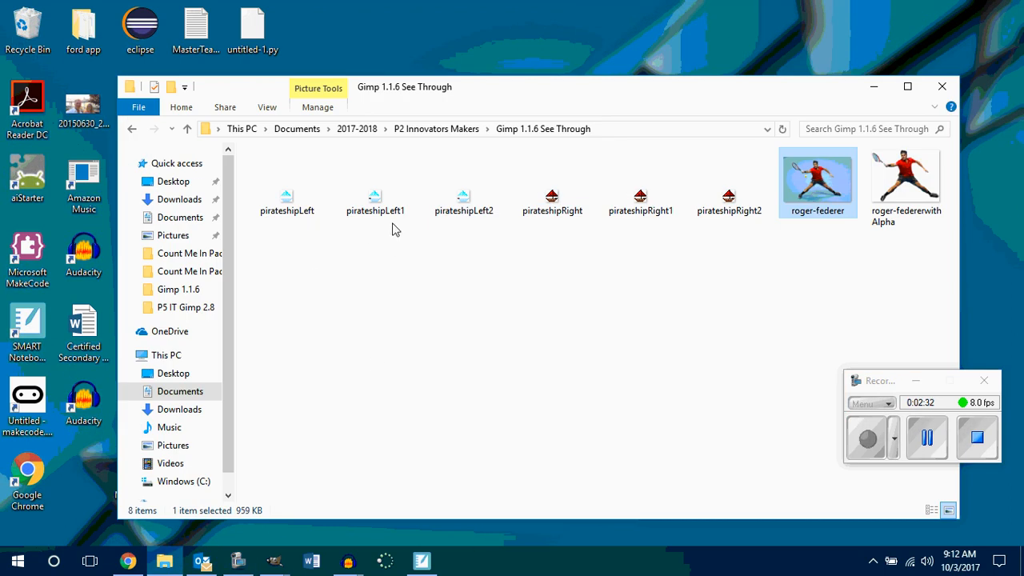
left_click(352, 129)
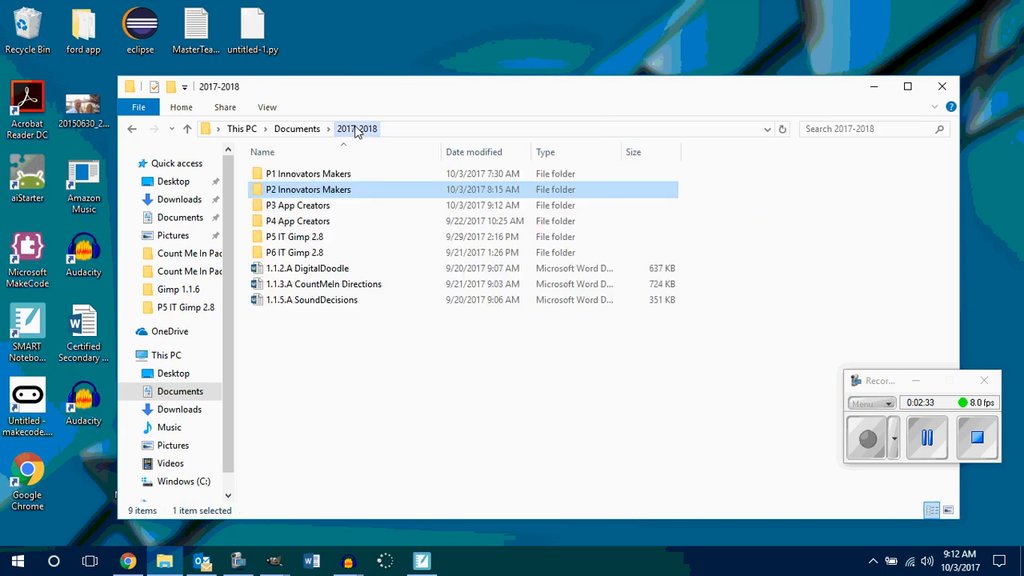
double_click(305, 206)
double_click(300, 197)
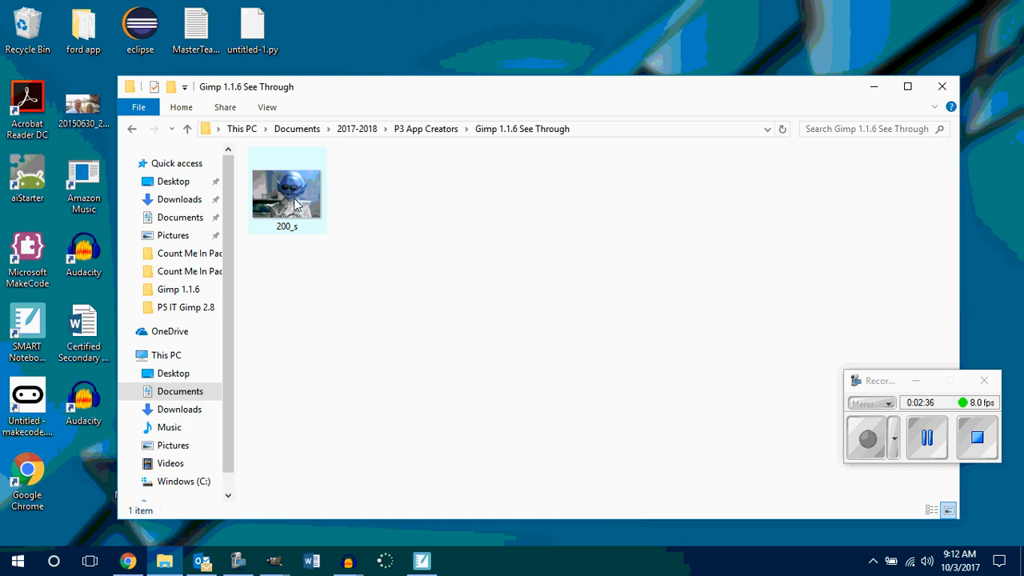
right_click(296, 204)
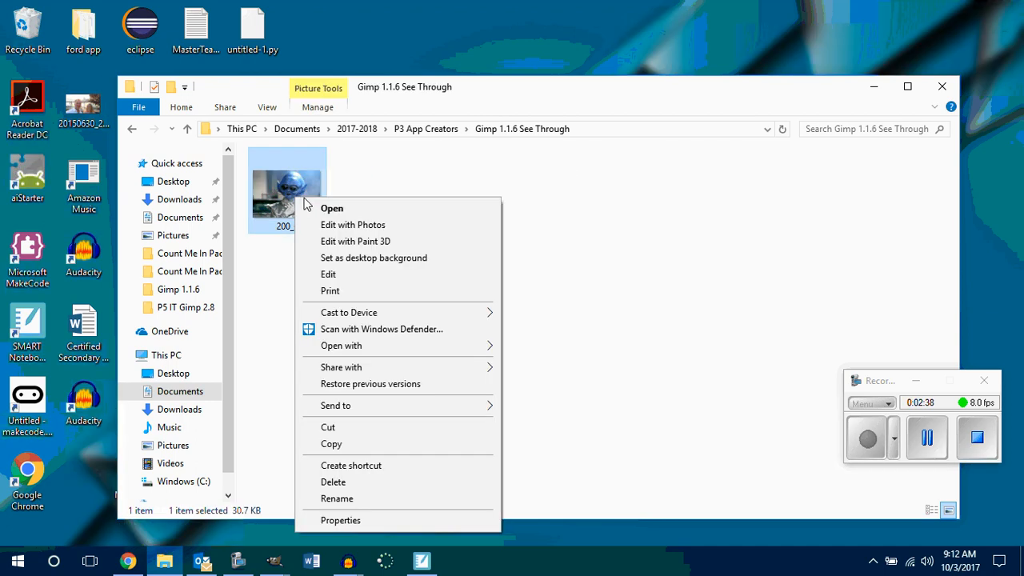
mouse_move(411, 348)
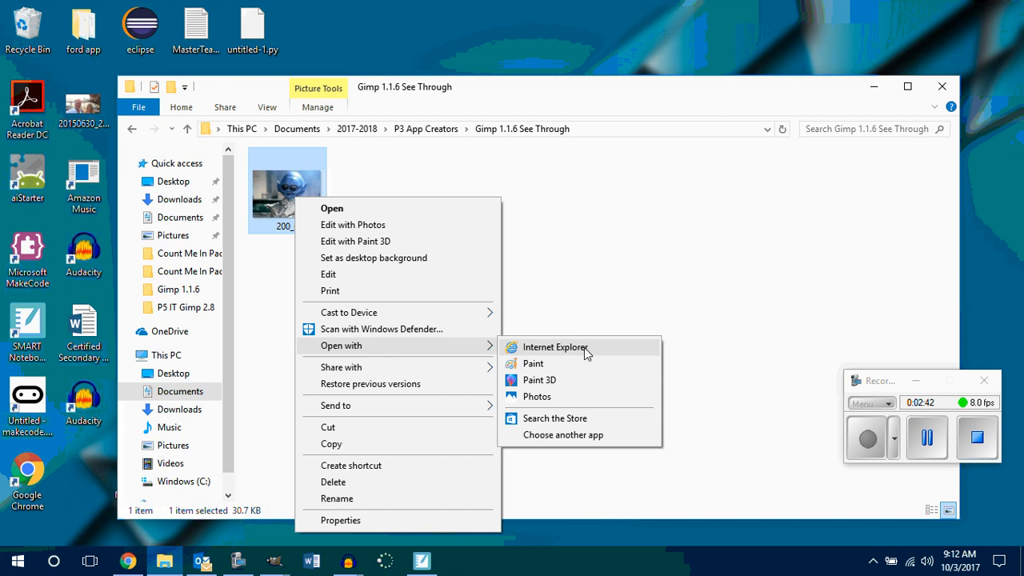
left_click(603, 263)
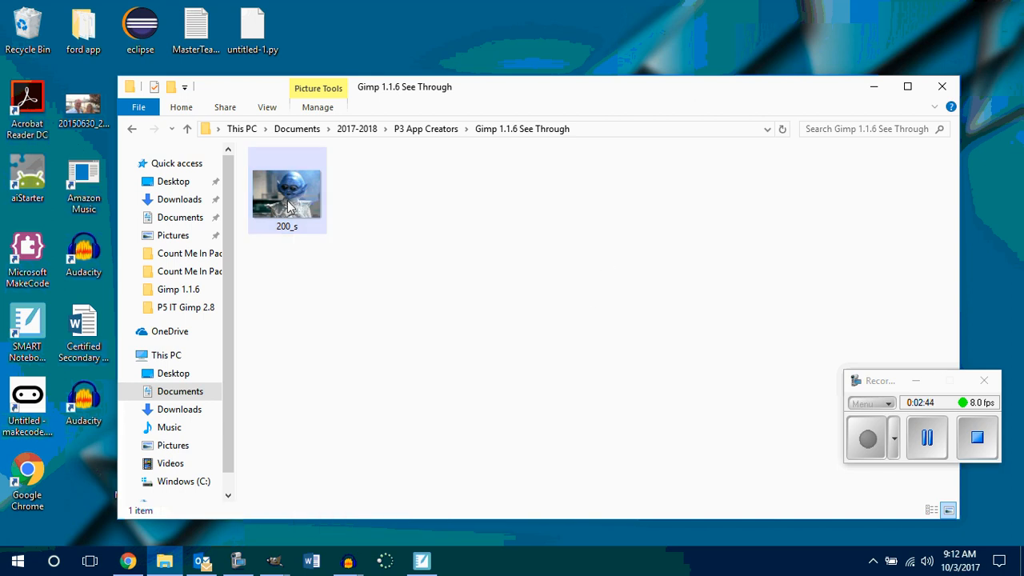
Check which apps are offered for opening the 200_s image, and close the folder window
right_click(289, 205)
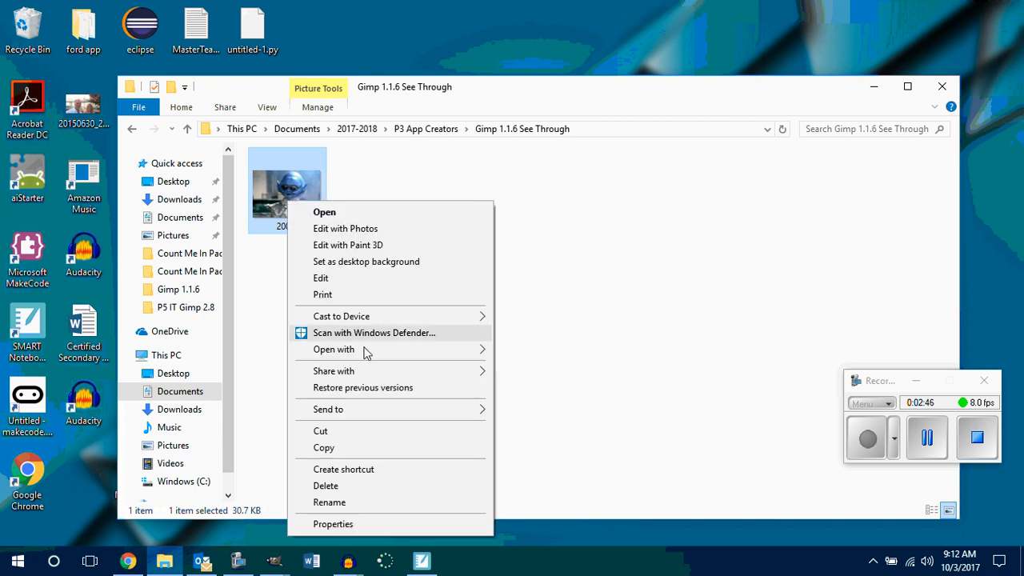
mouse_move(355, 357)
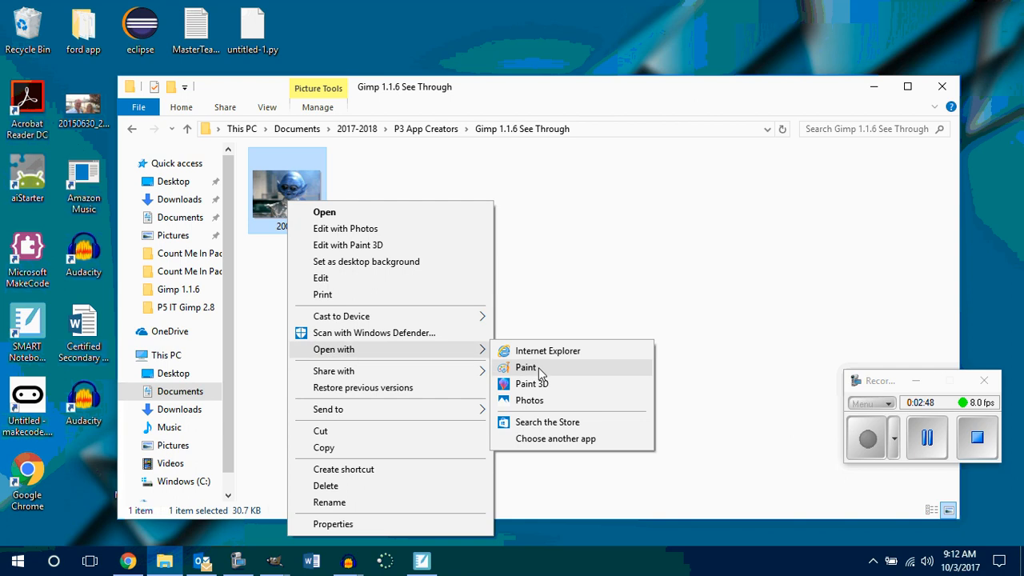
left_click(670, 333)
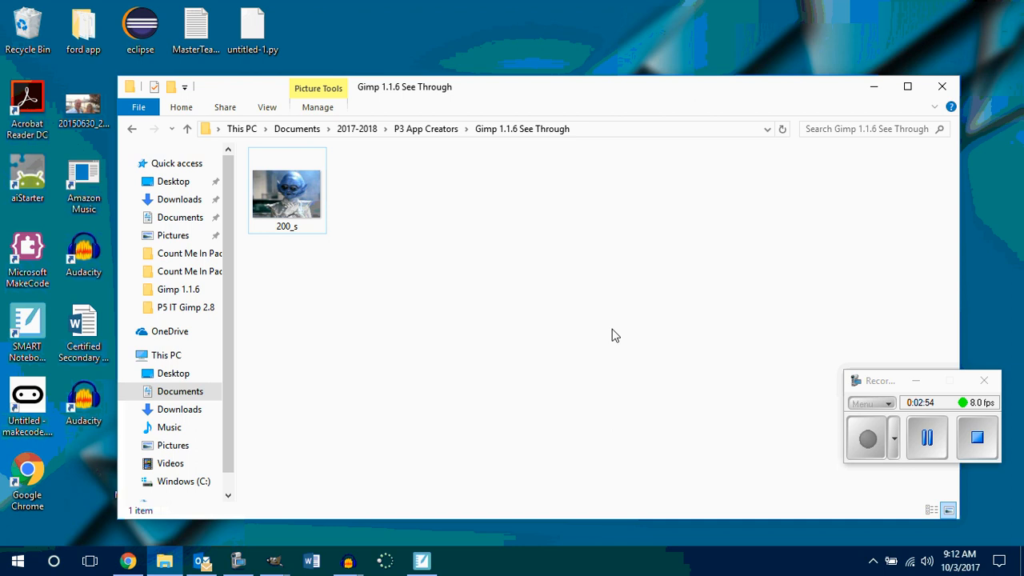
left_click(942, 87)
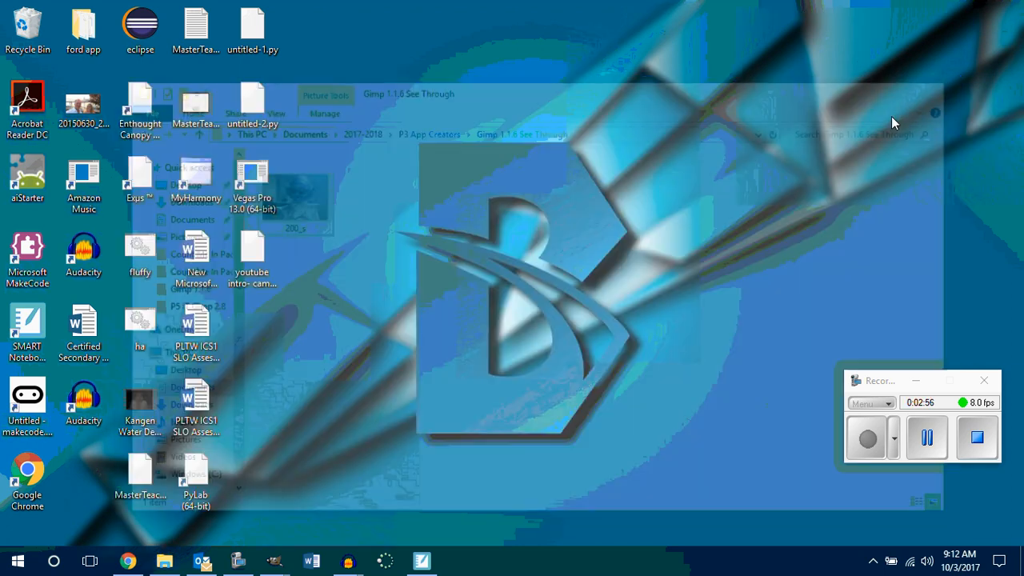
Locate GIMP 2 in the list of installed apps
left_click(18, 560)
scroll(104, 445, "down", 3)
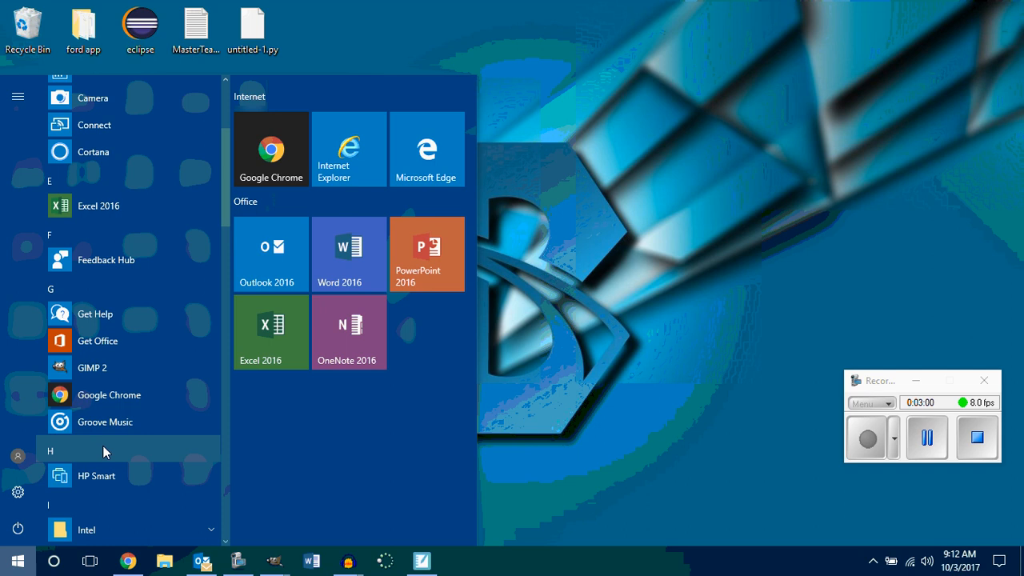
left_click_drag(96, 373, 472, 560)
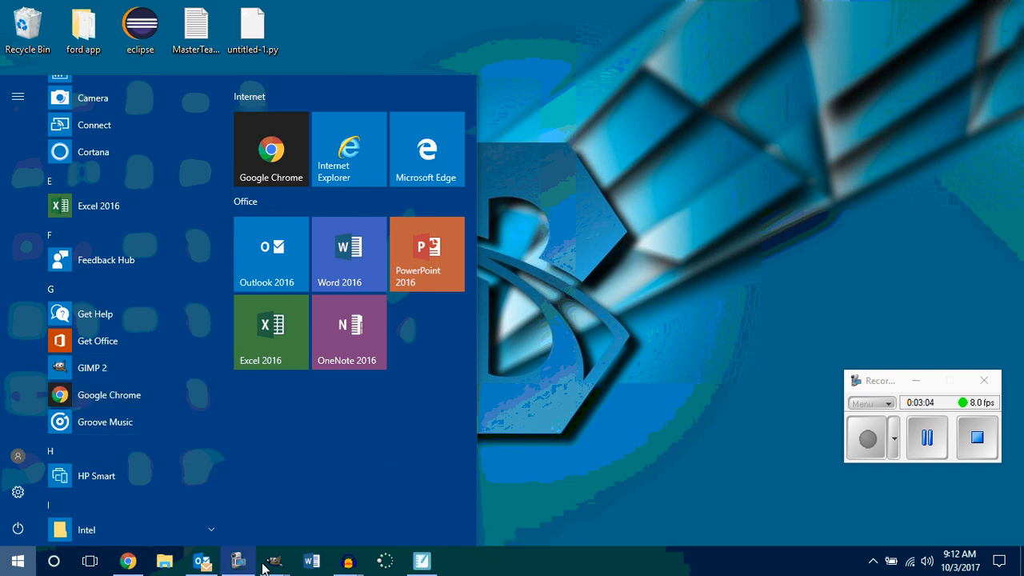
Close the untitled pirate ship image in GIMP, discarding its changes, and close the Layers window
mouse_move(272, 561)
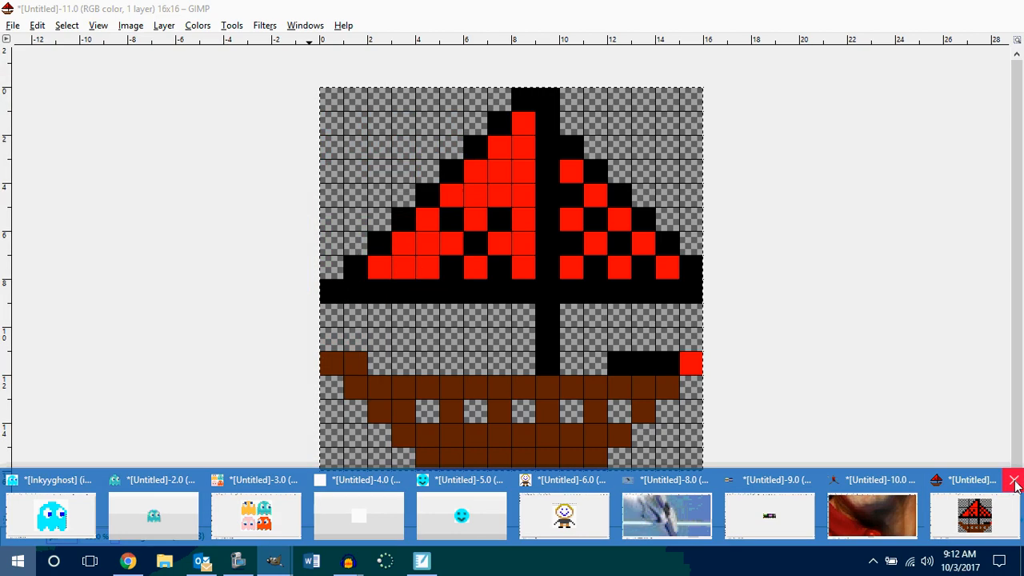
left_click(1012, 481)
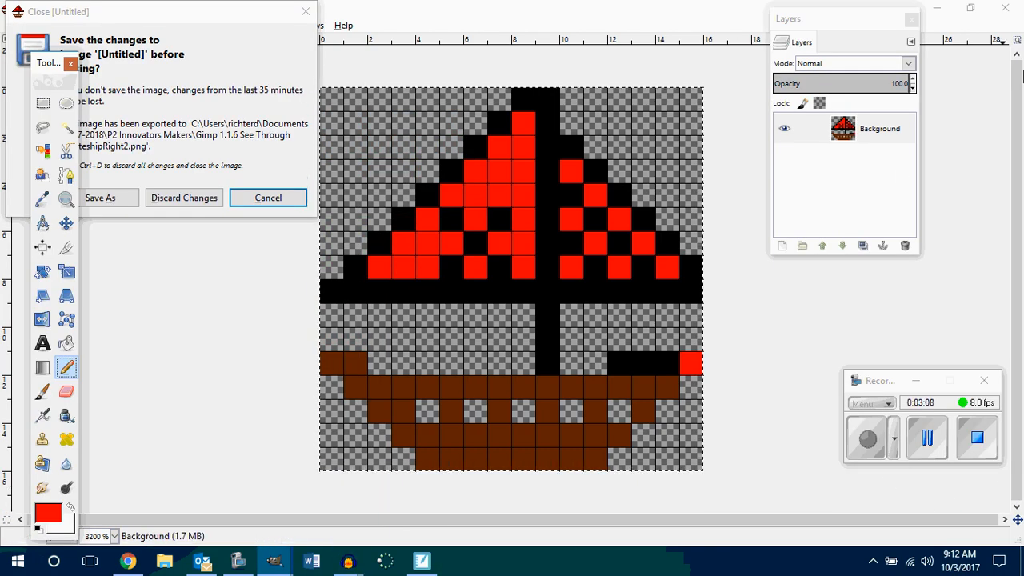
left_click(1005, 9)
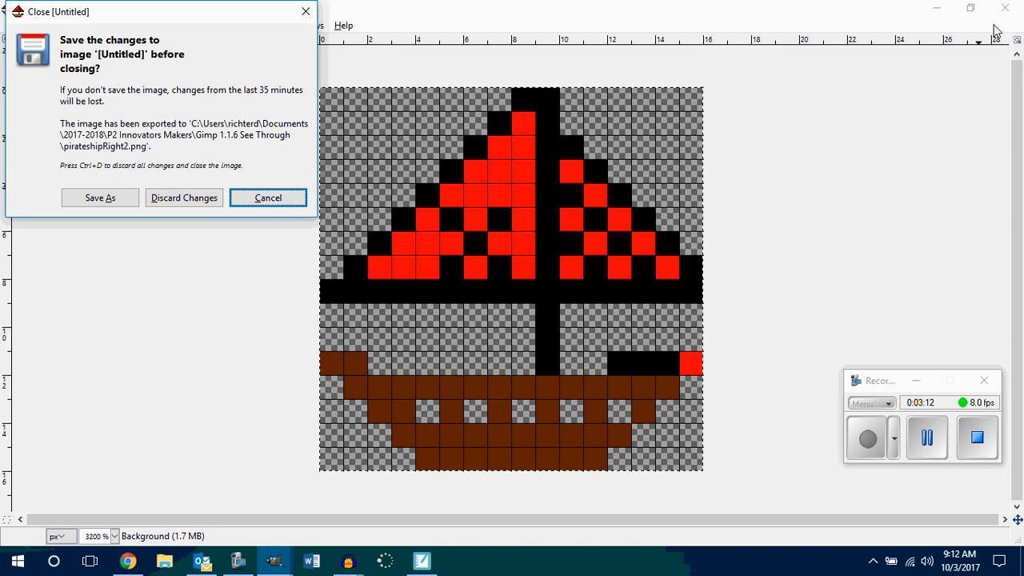
left_click(192, 200)
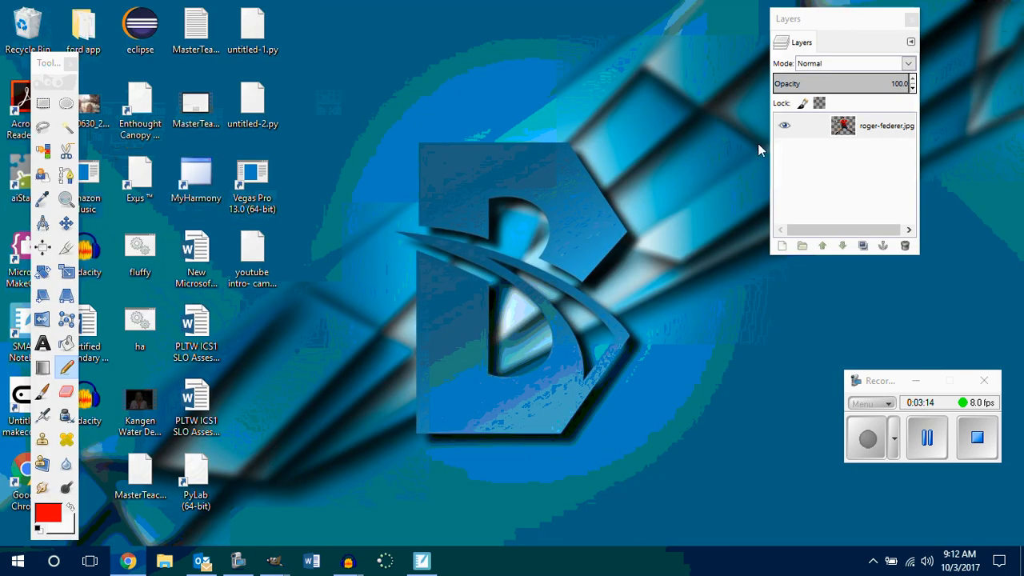
left_click(912, 19)
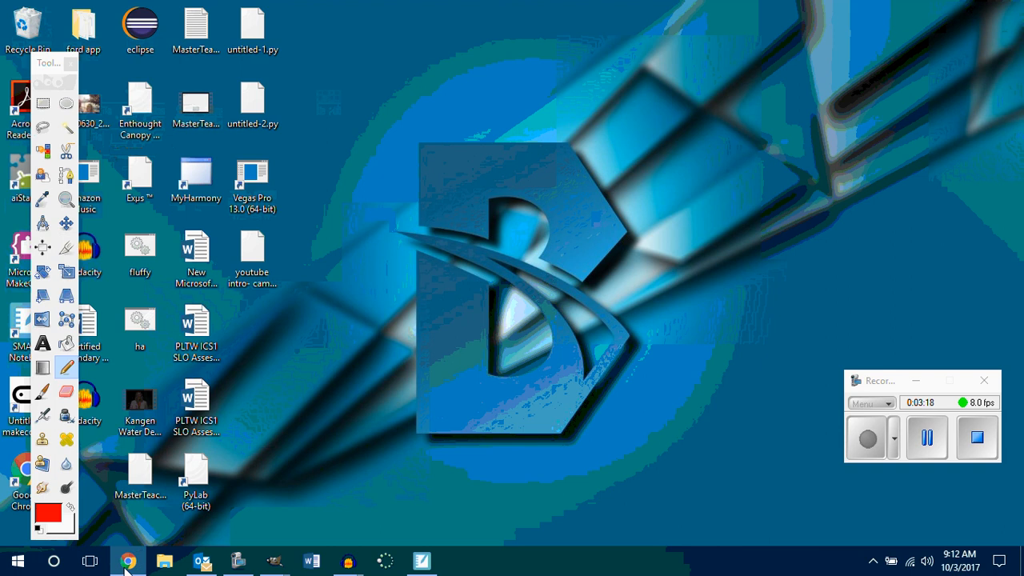
In File Explorer, open the Gimp 1.1.6 See Through folder under Documents, 2017-2018, P3 App Creators
mouse_move(125, 565)
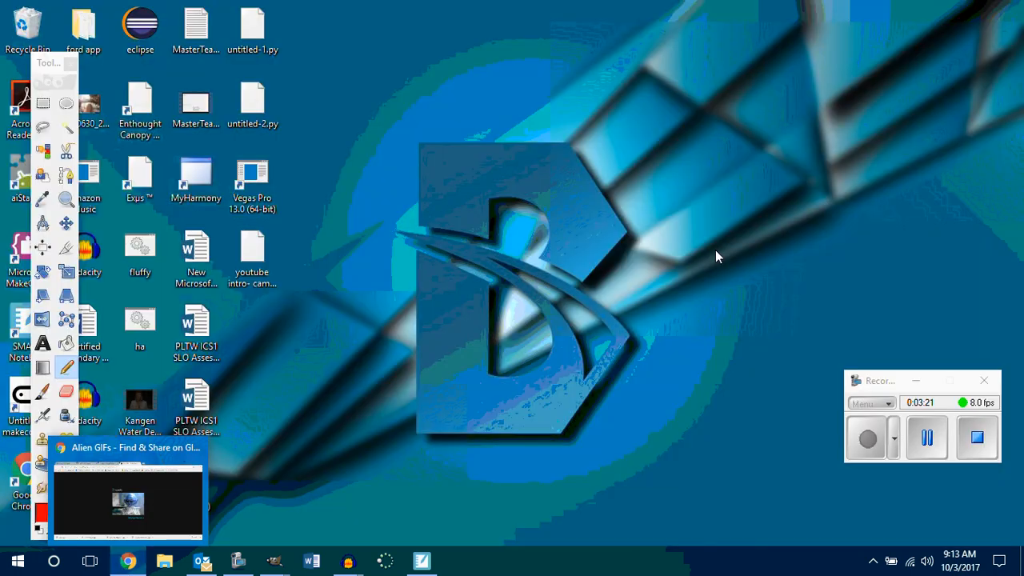
left_click(163, 562)
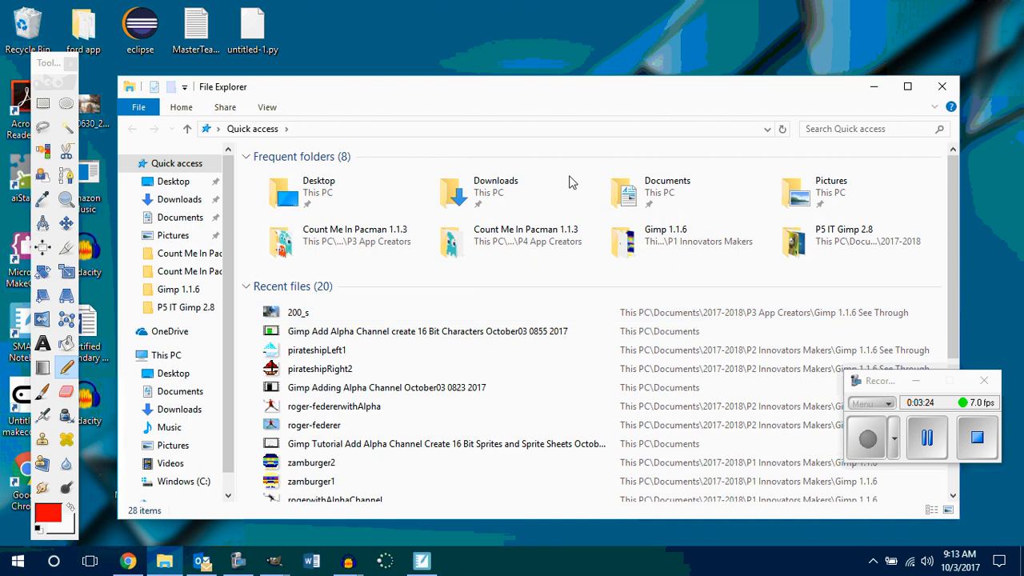
double_click(639, 189)
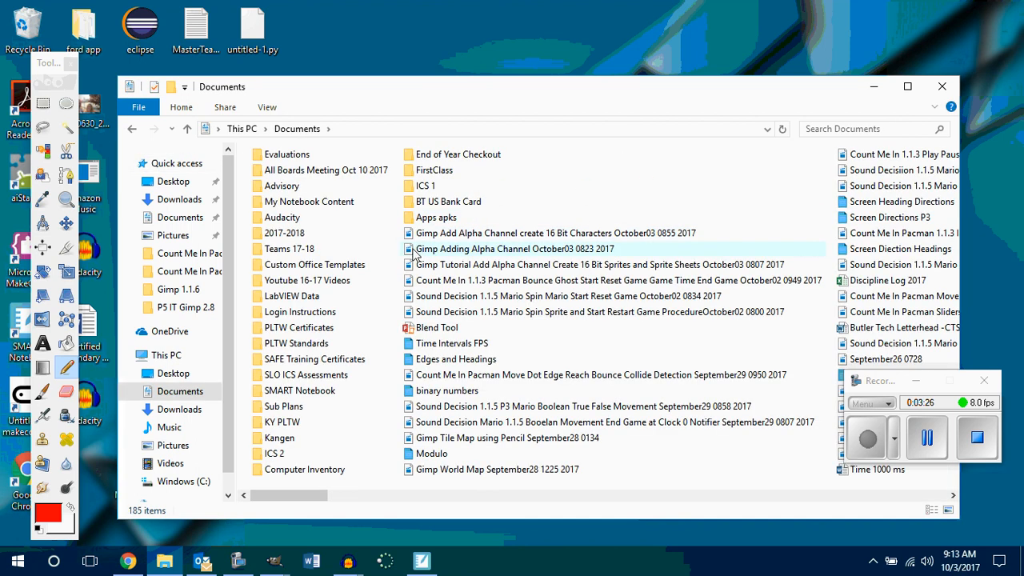
left_click(292, 233)
double_click(293, 233)
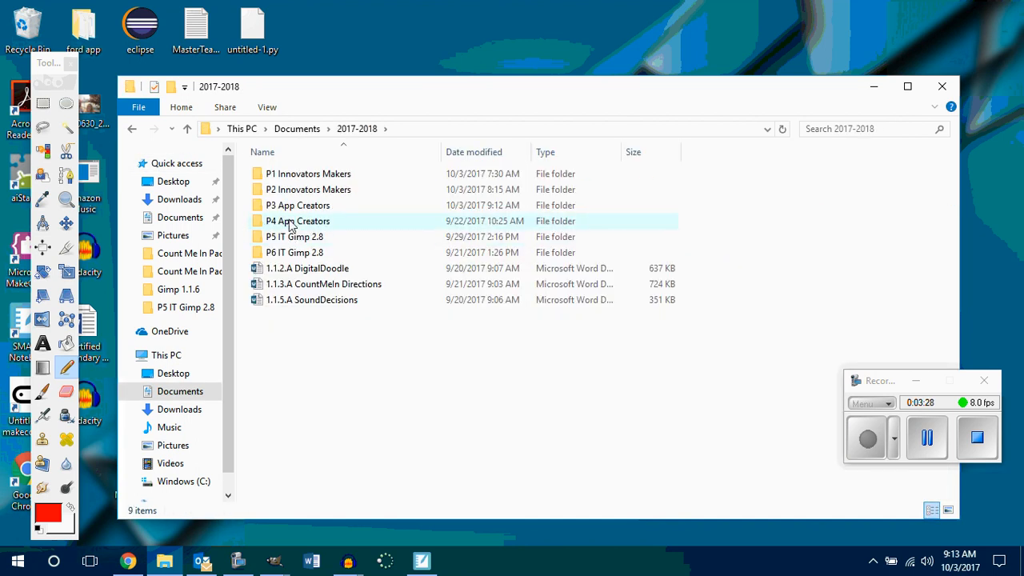
double_click(289, 211)
double_click(290, 190)
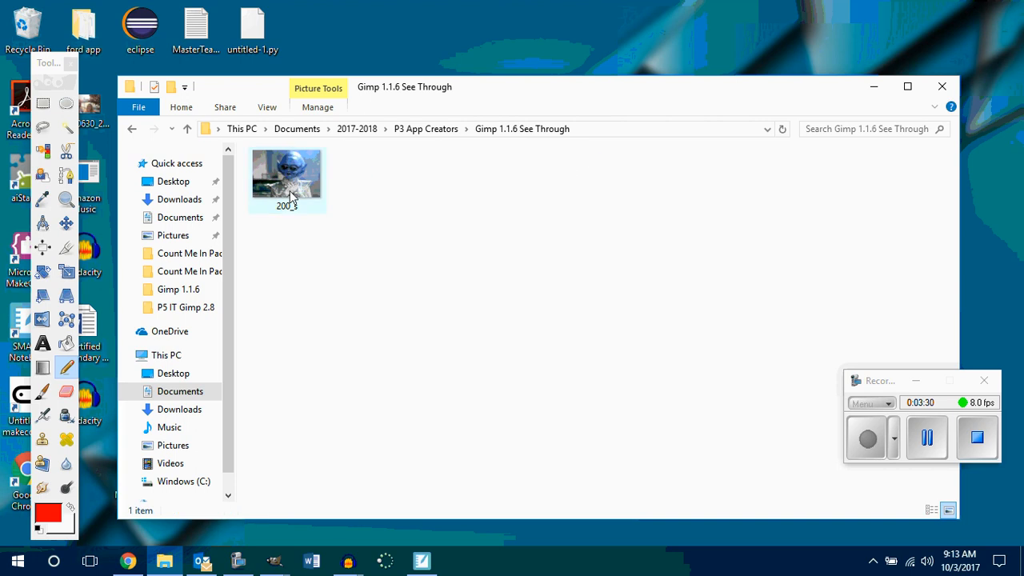
Look through the full list of apps for opening 200_s, and dismiss it without choosing one
right_click(290, 190)
mouse_move(471, 337)
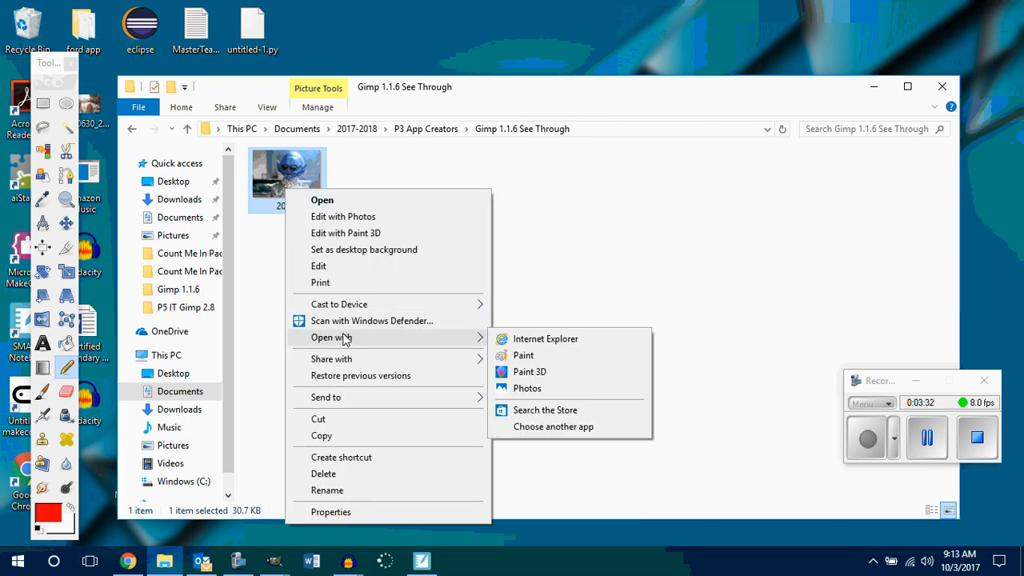
left_click(548, 430)
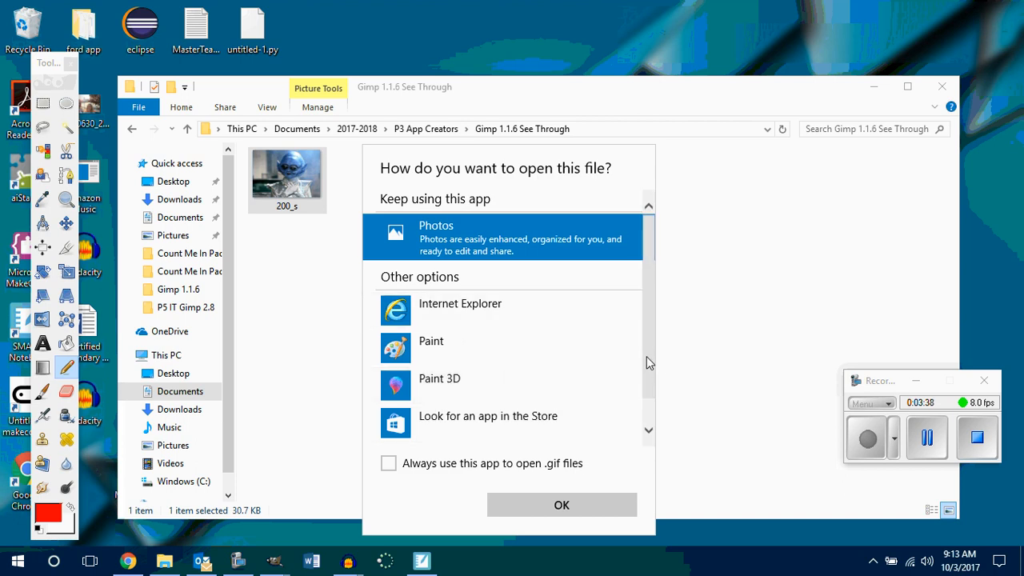
left_click_drag(646, 356, 635, 242)
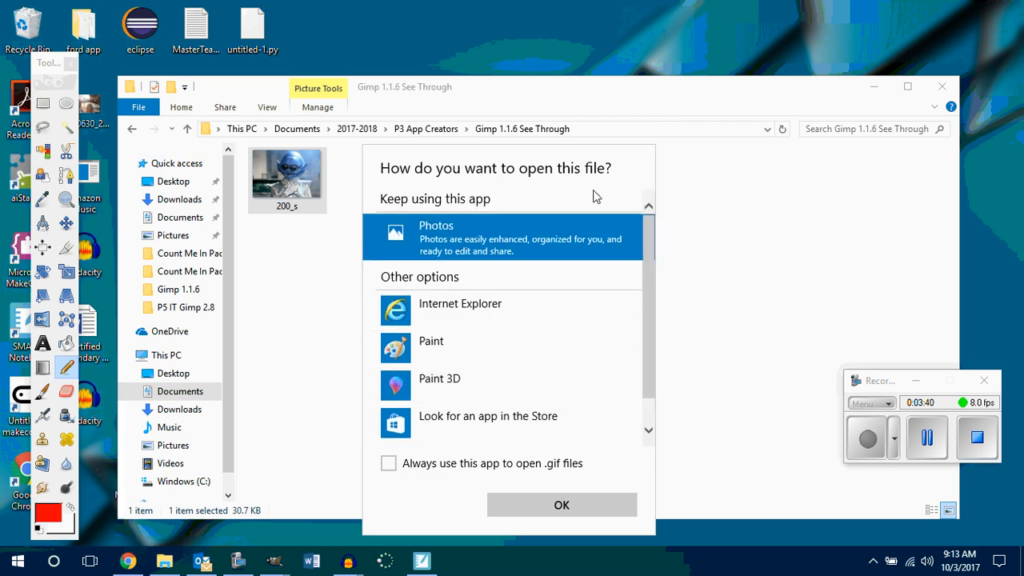
left_click(283, 194)
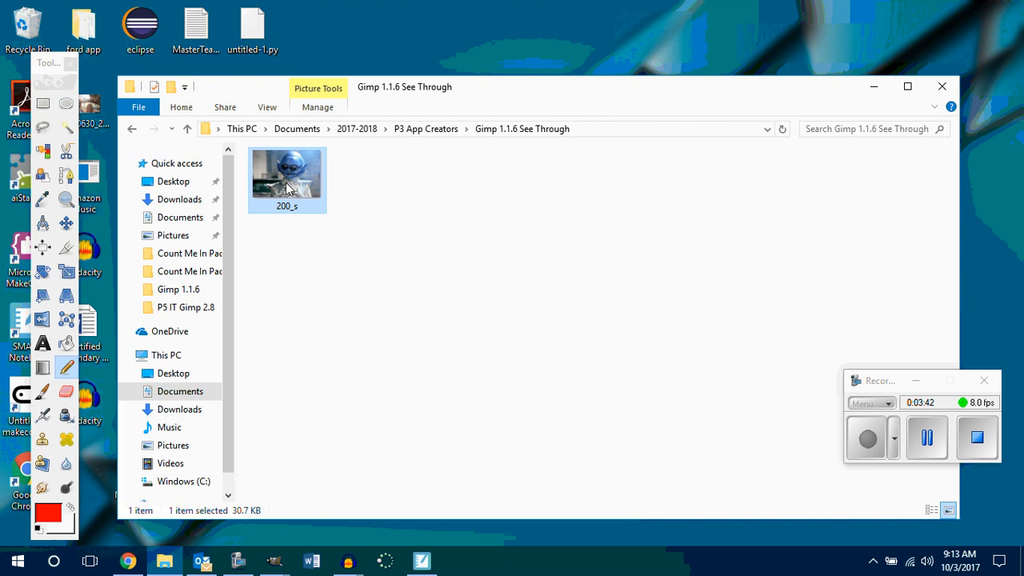
Check the file type in the properties of 200_s, and close the properties and the folder window
right_click(284, 182)
left_click(346, 504)
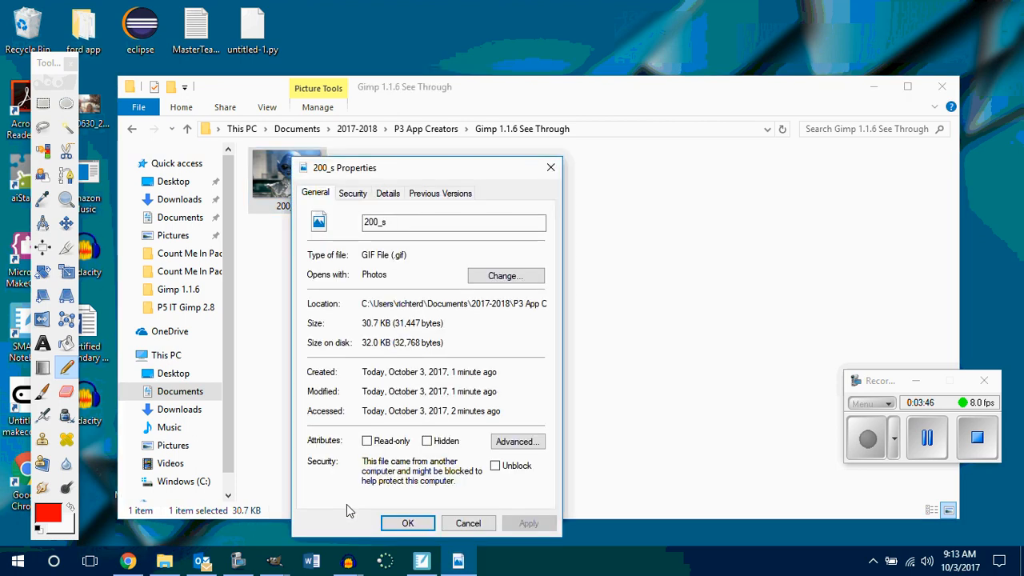
left_click(551, 167)
left_click(932, 91)
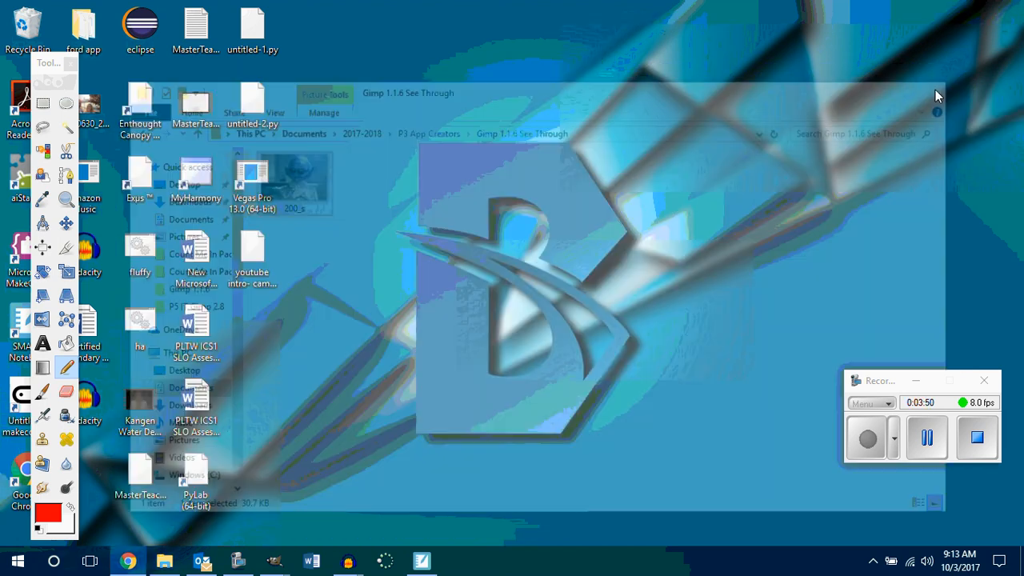
Switch to Chrome, close the GIPHY image page and return to the Google web results for alien
left_click(129, 561)
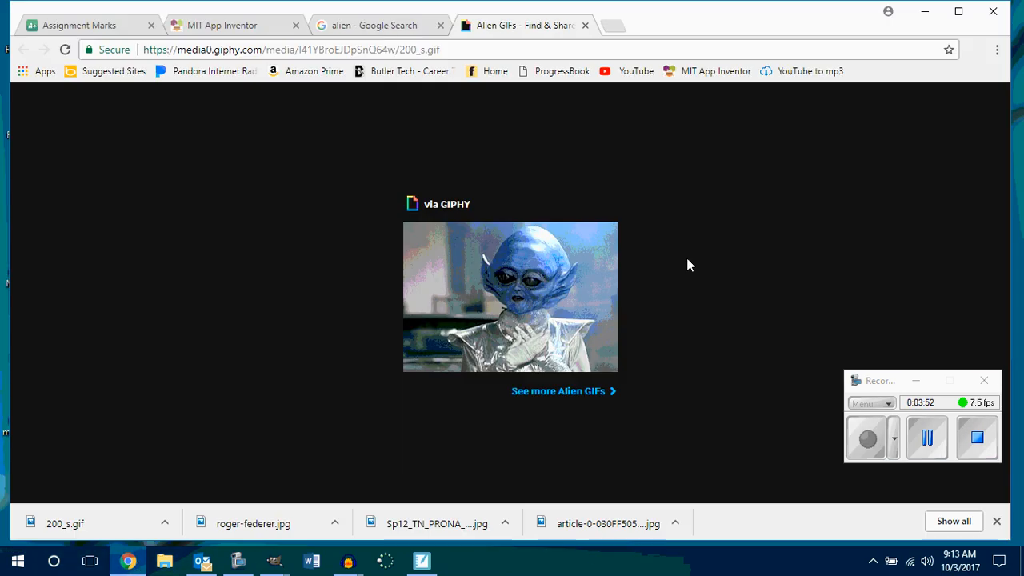
left_click(585, 25)
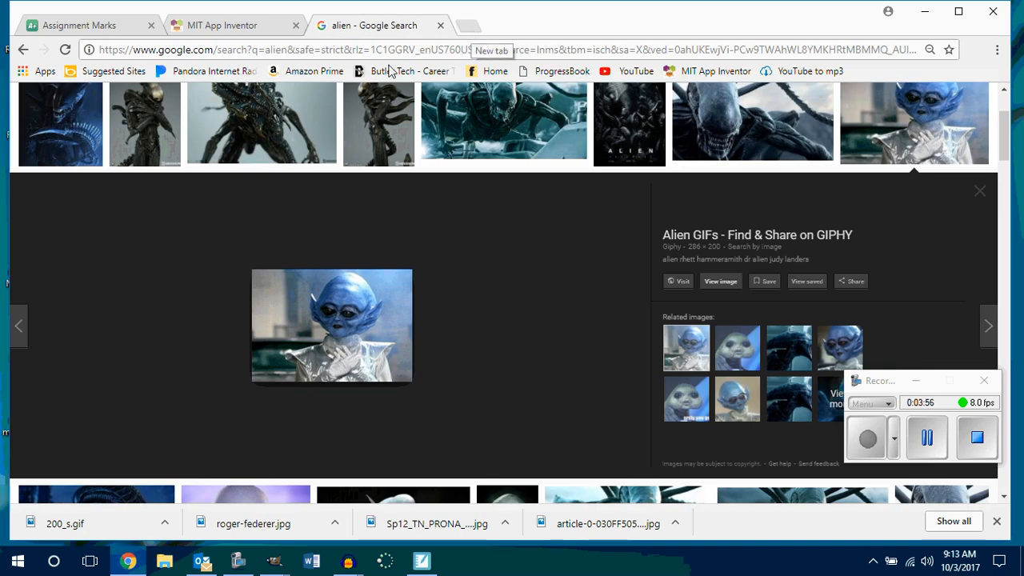
left_click(23, 50)
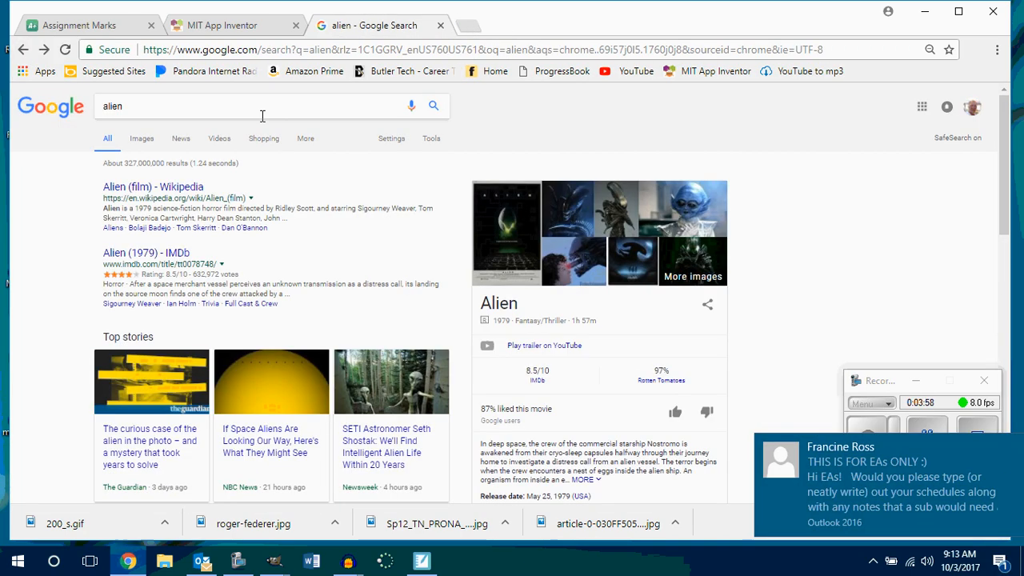
left_click(1014, 447)
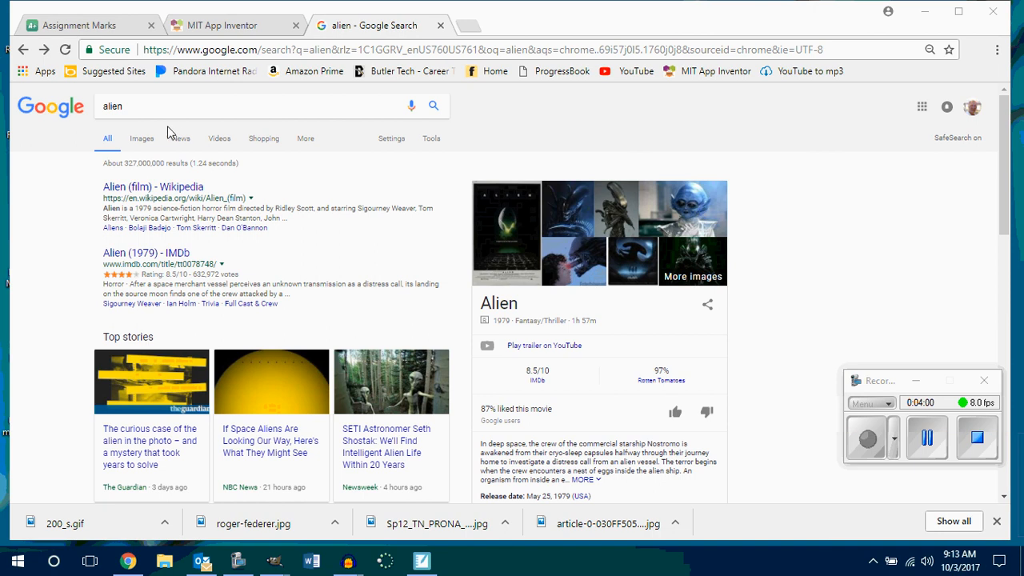
Search Google for "alien jpg"
left_click(154, 107)
type("p")
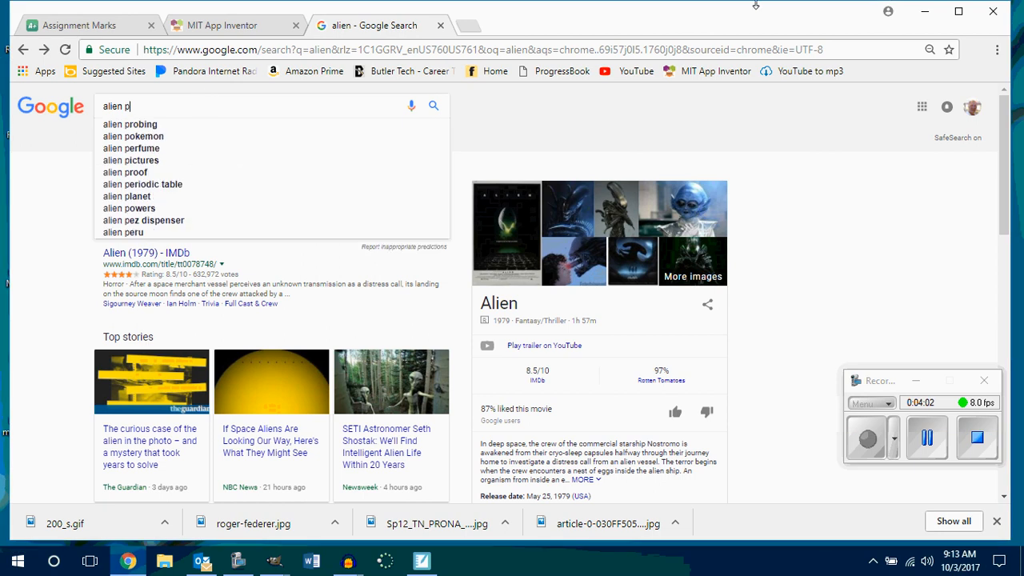
key("BackSpace")
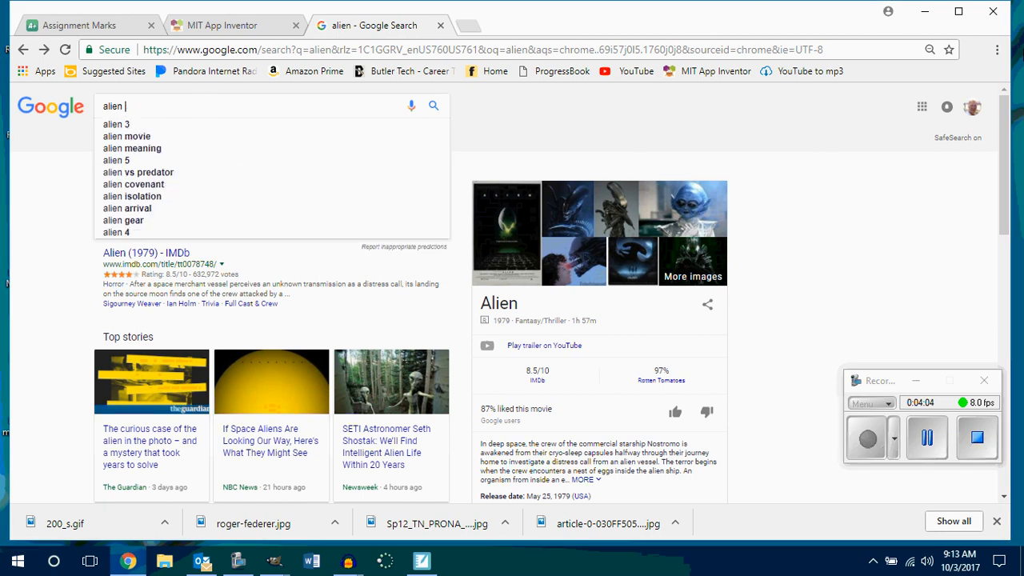
type("jpg")
key("Return")
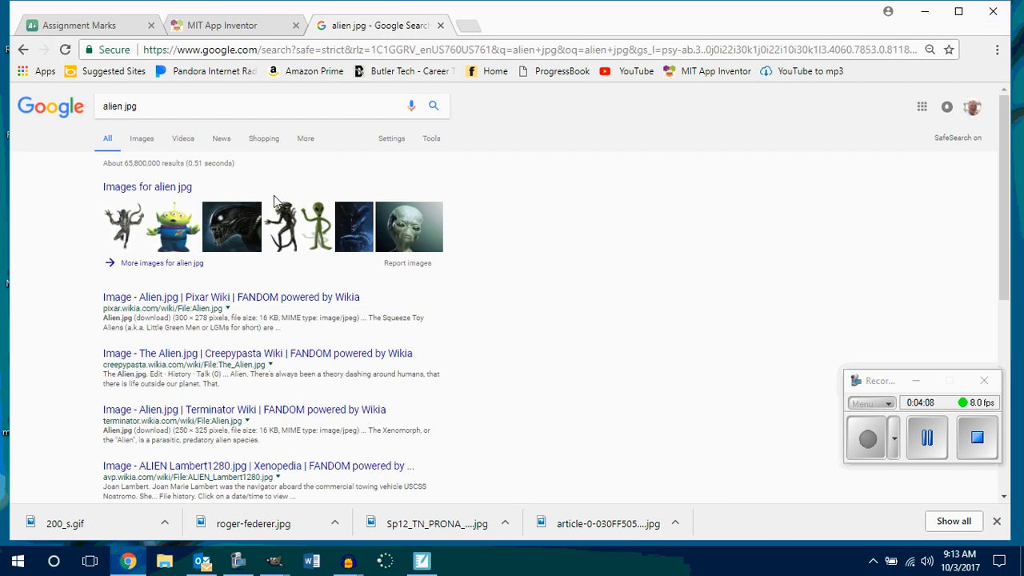
Browse the alien image results and open the full-size image of the black alien head with bared teeth
left_click(183, 240)
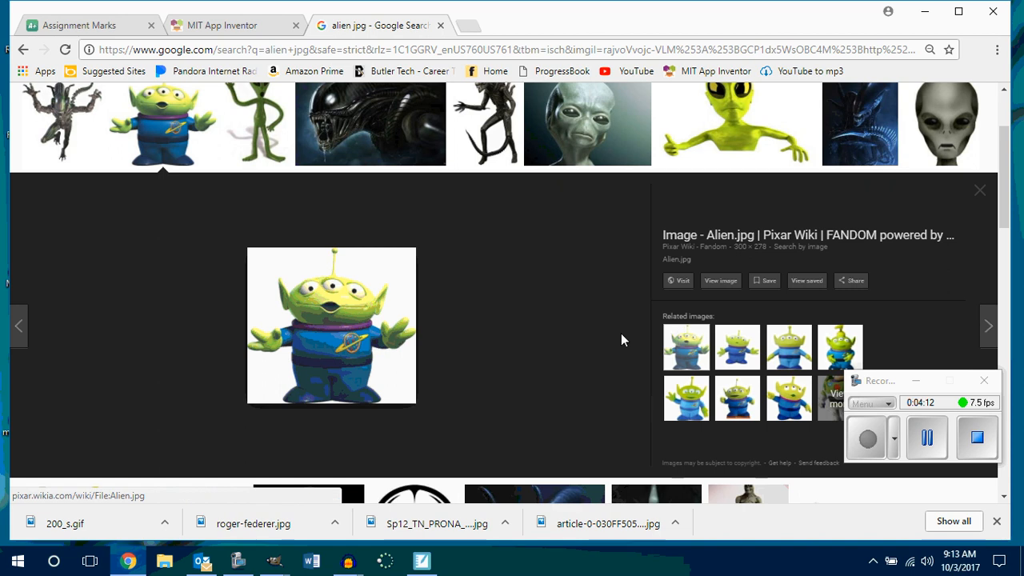
scroll(620, 336, "up", 1)
scroll(618, 331, "up", 1)
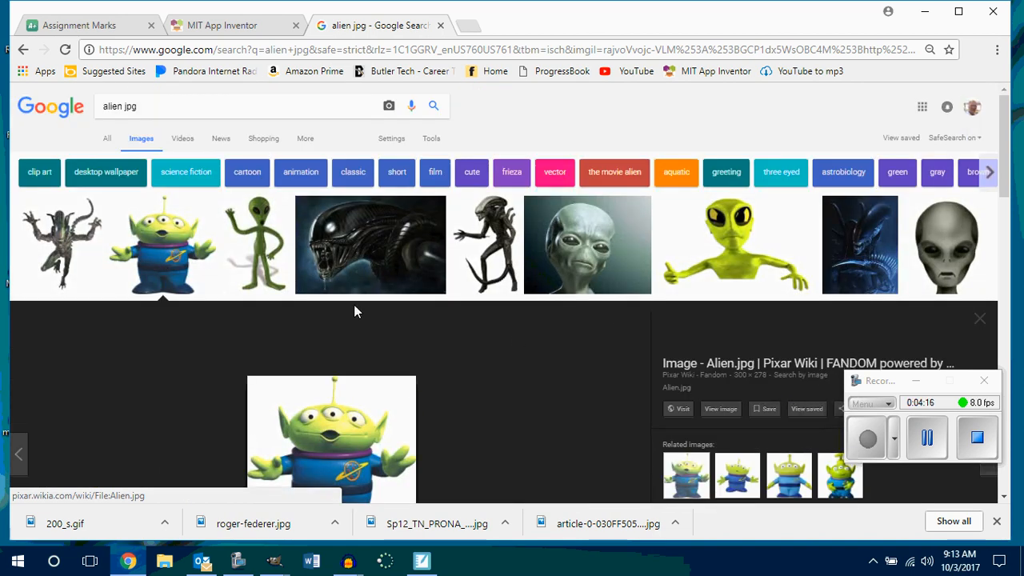
left_click(362, 248)
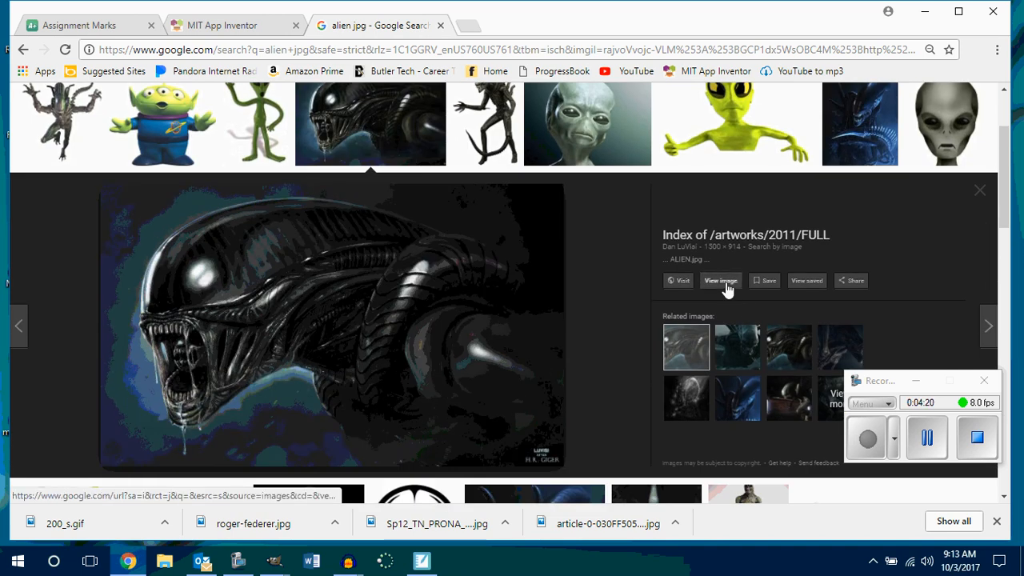
left_click(726, 282)
Save the alien image as ALIEN, a JPEG image, in the Gimp 1.1.6 See Through folder
right_click(485, 261)
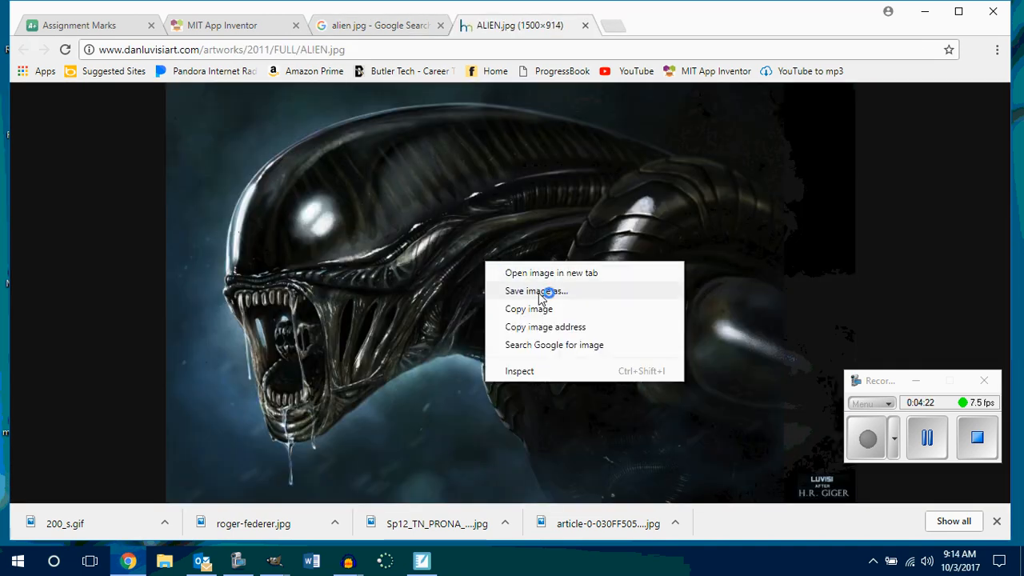
left_click(540, 293)
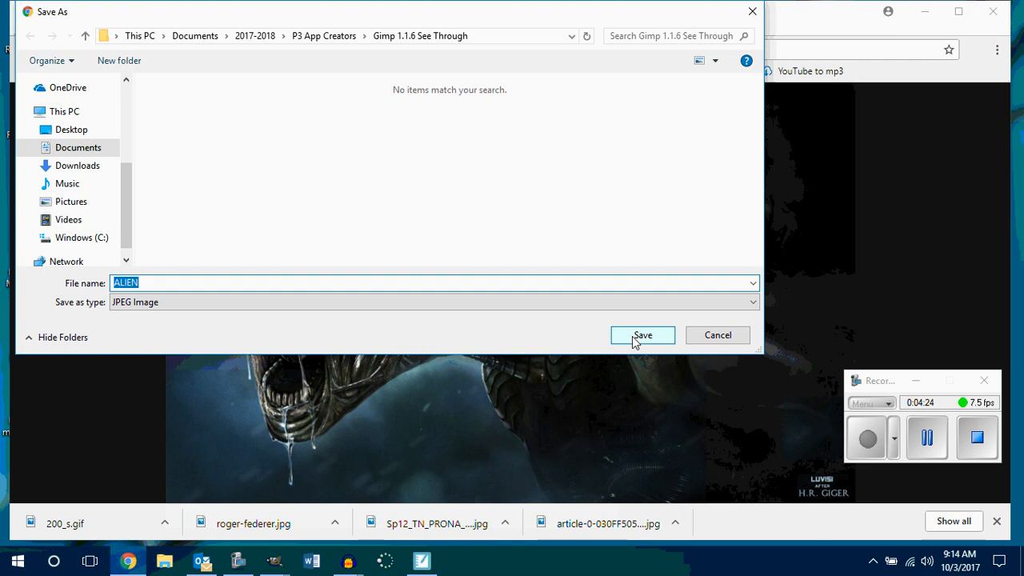
left_click(638, 339)
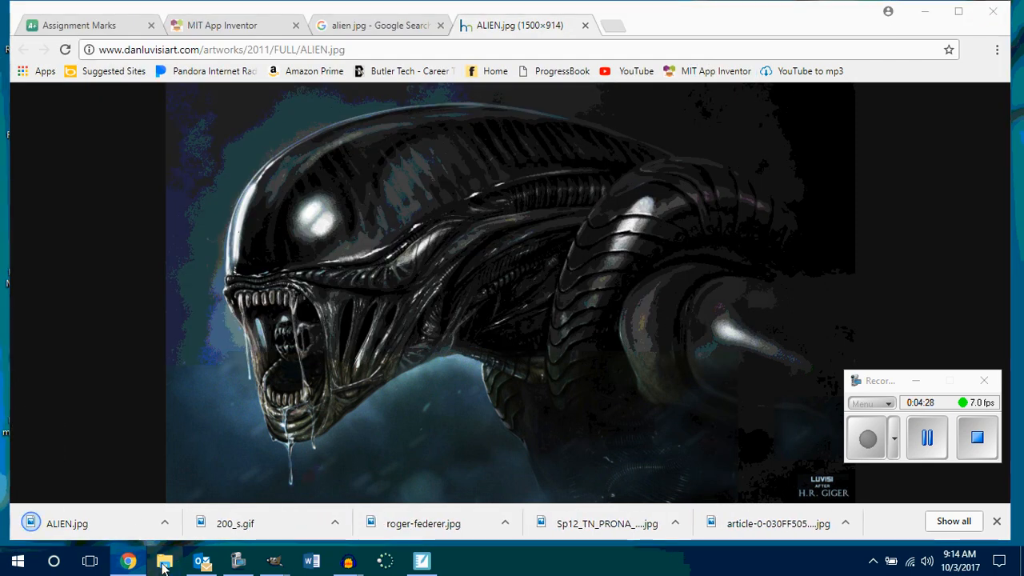
In File Explorer, open the Gimp 1.1.6 See Through folder under Documents, 2017-2018, P3 App Creators, and delete the 200_s image
left_click(164, 563)
double_click(644, 195)
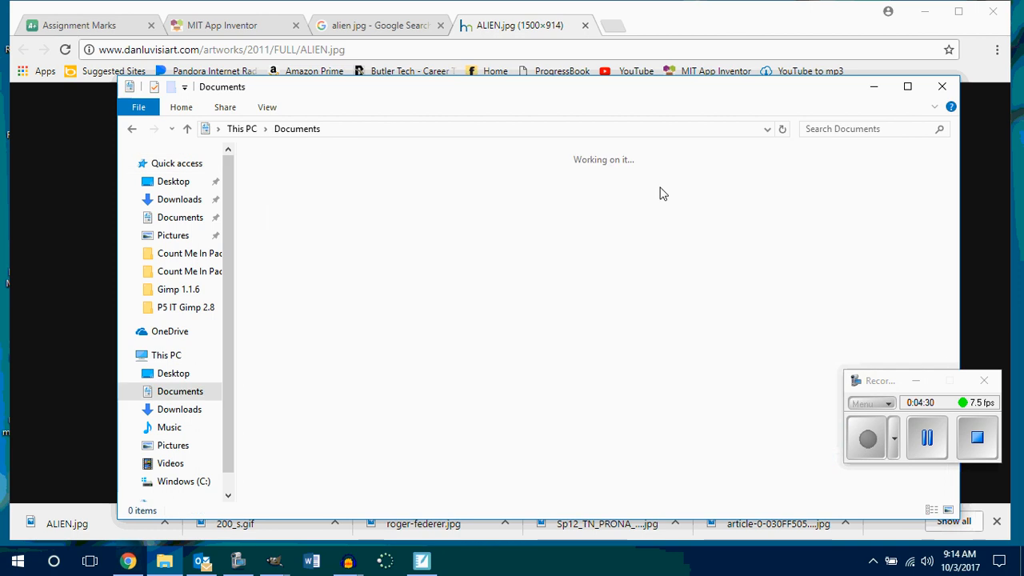
double_click(300, 233)
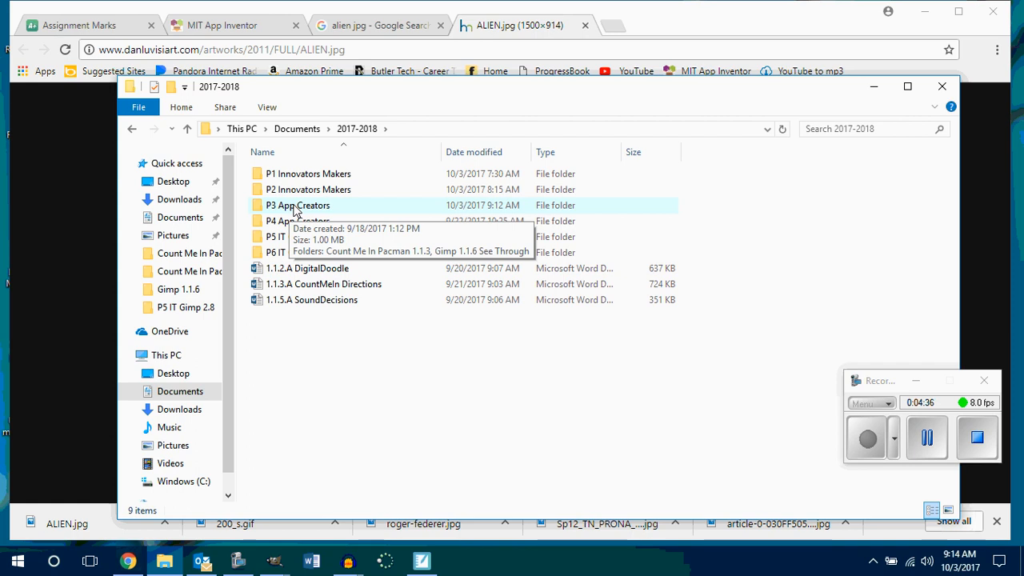
double_click(294, 208)
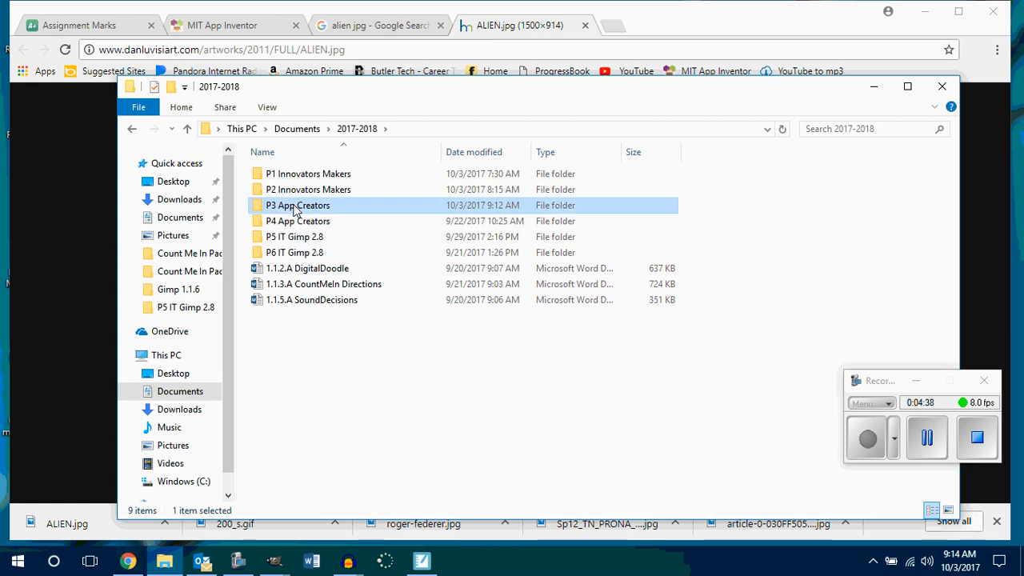
double_click(302, 196)
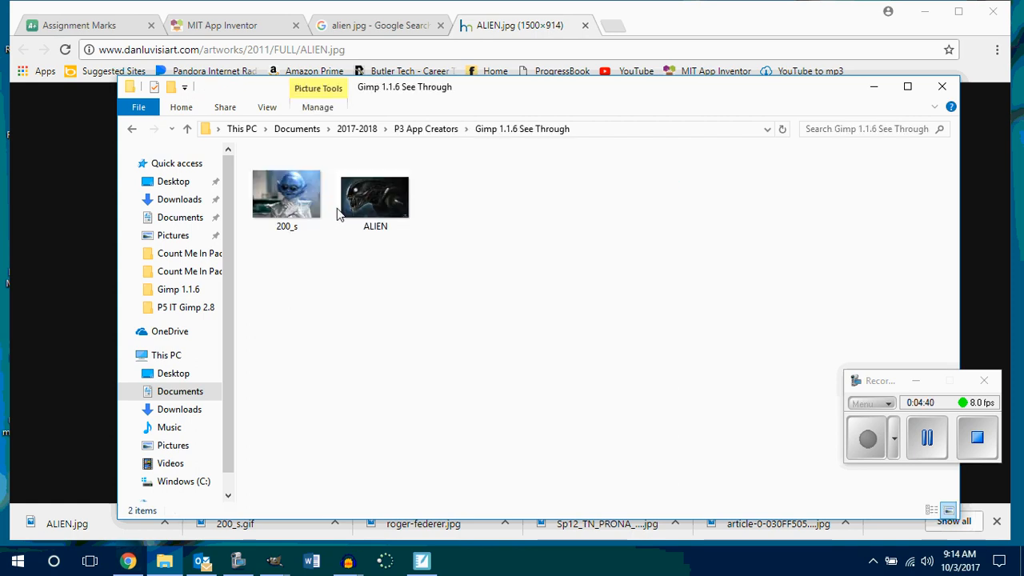
right_click(285, 203)
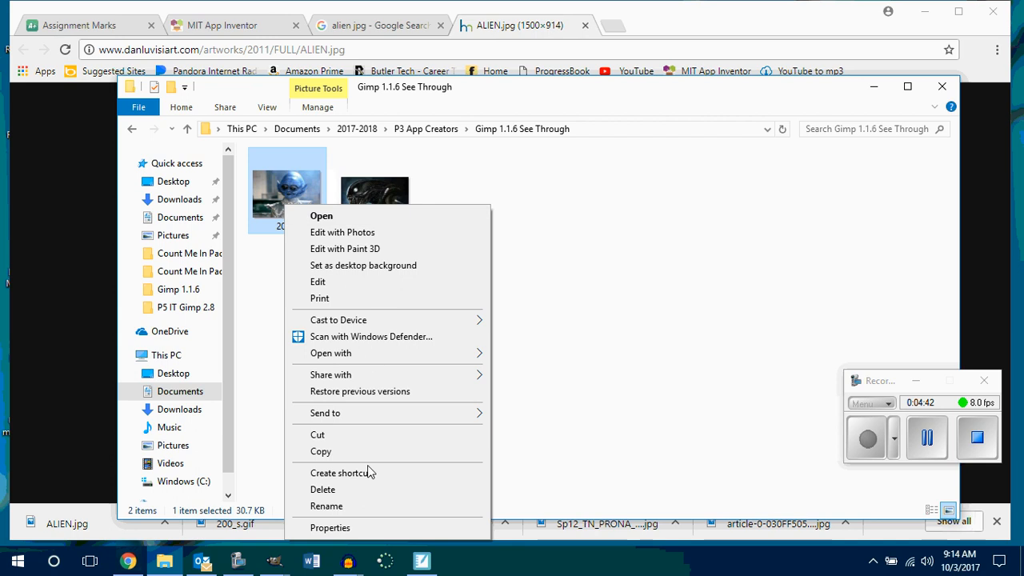
left_click(359, 487)
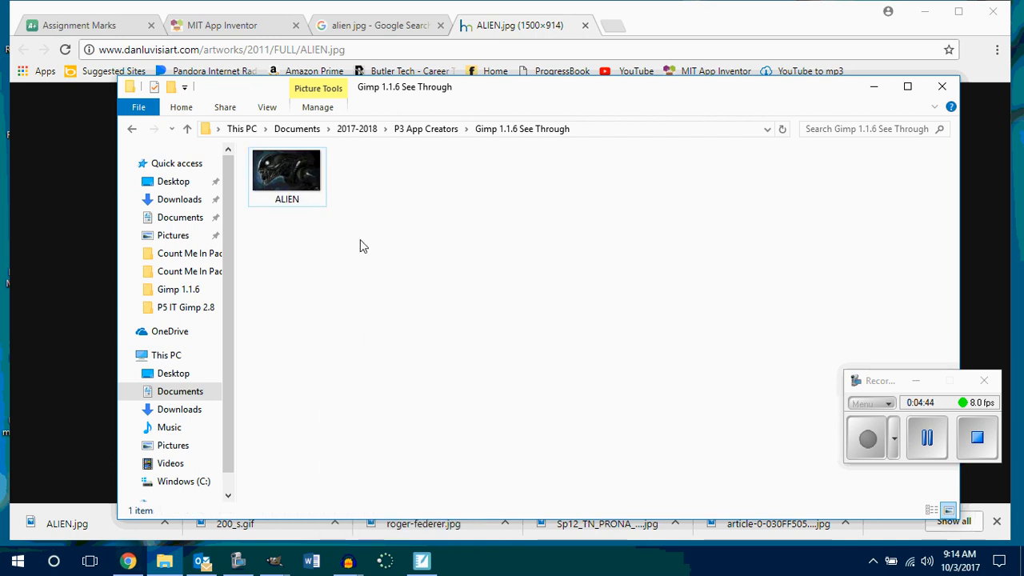
Open the ALIEN image from the folder with GNU Image Manipulation Program and maximize its window
right_click(293, 172)
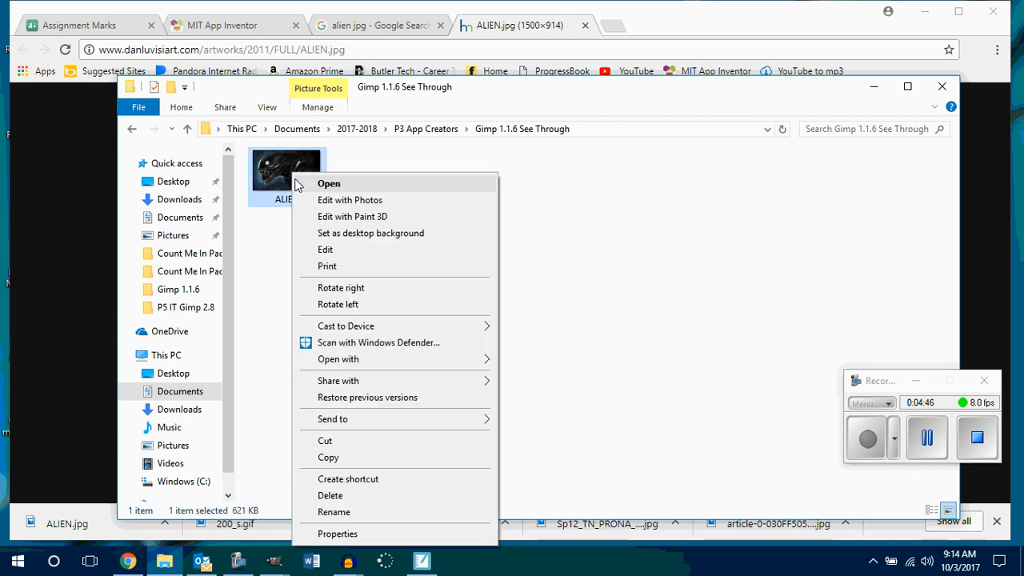
mouse_move(389, 359)
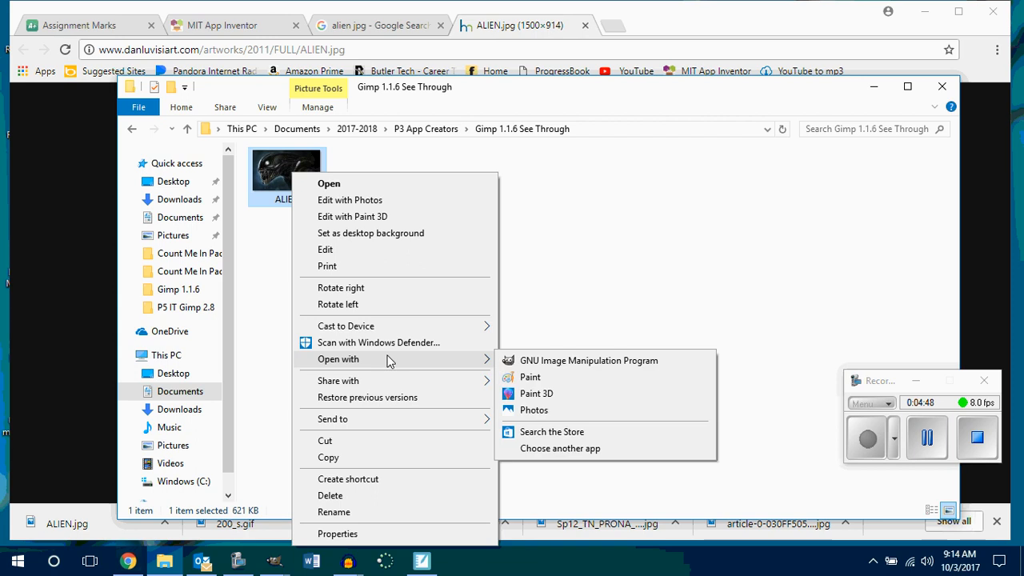
left_click(553, 363)
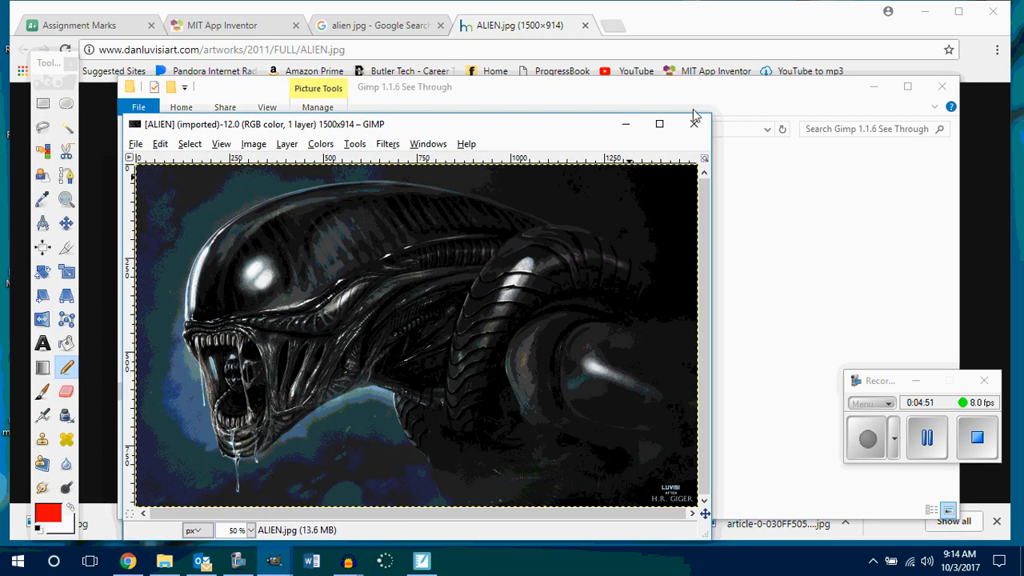
left_click(660, 124)
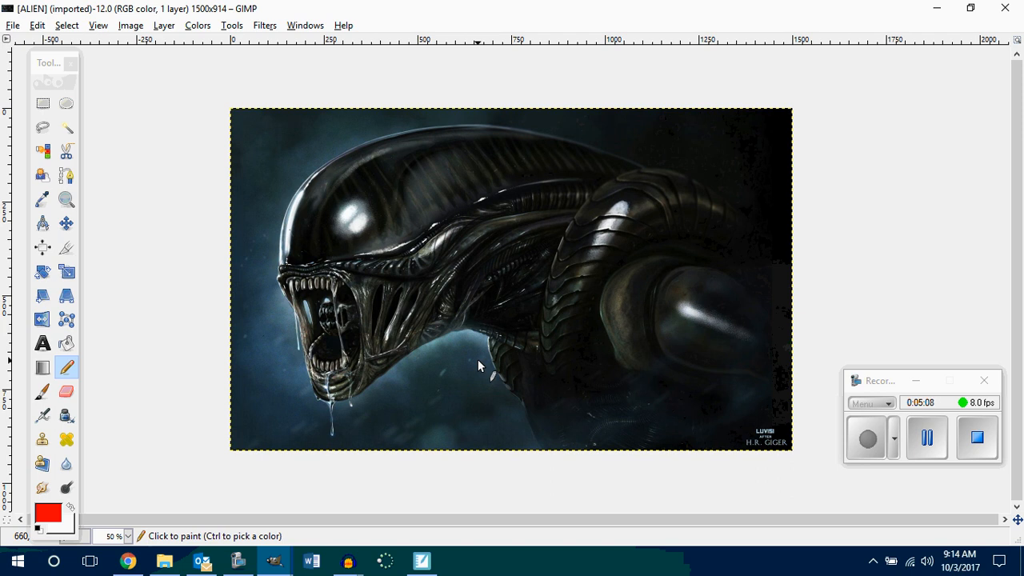
Close the floating toolbox and bring up a new toolbox
left_click(71, 63)
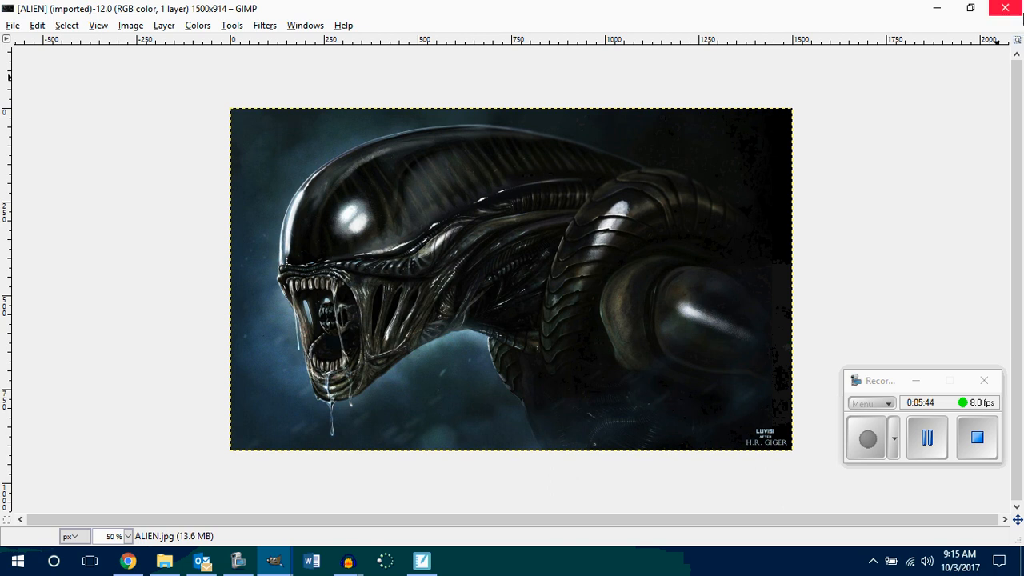
left_click(925, 386)
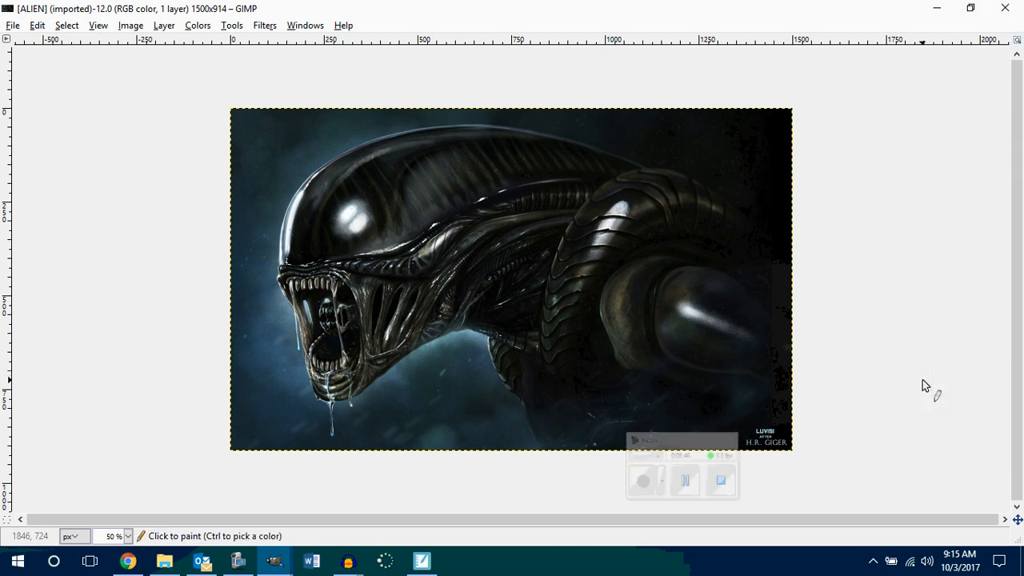
left_click(305, 25)
left_click(327, 71)
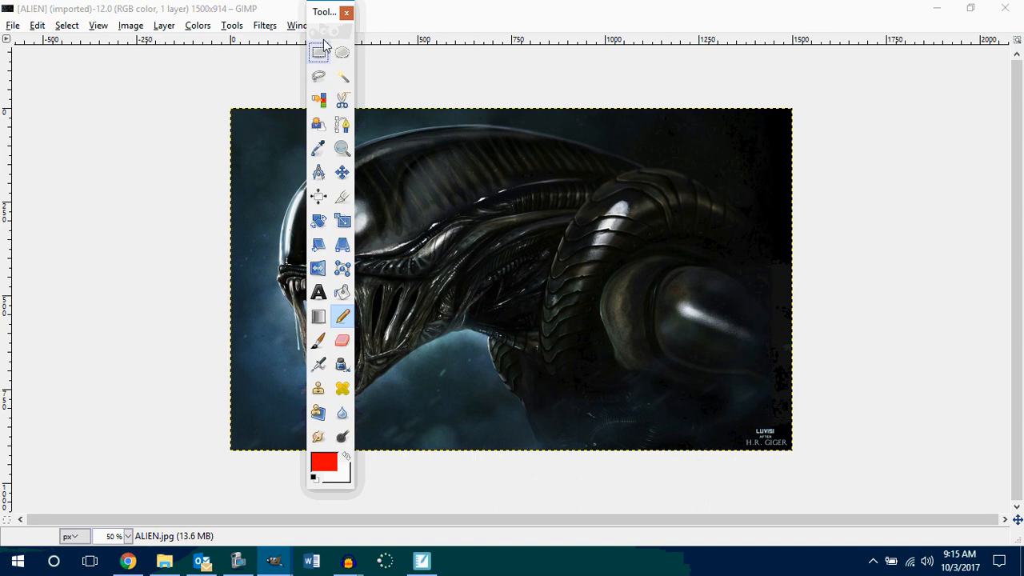
Show the Layers dialog, move it to the right side of the image, and close it again
left_click(304, 25)
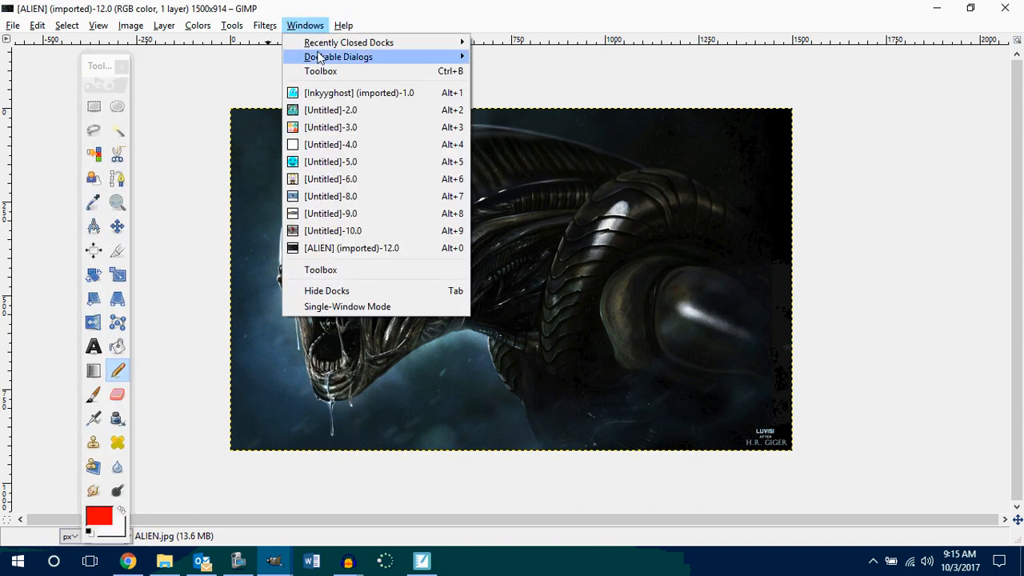
mouse_move(318, 58)
left_click(531, 100)
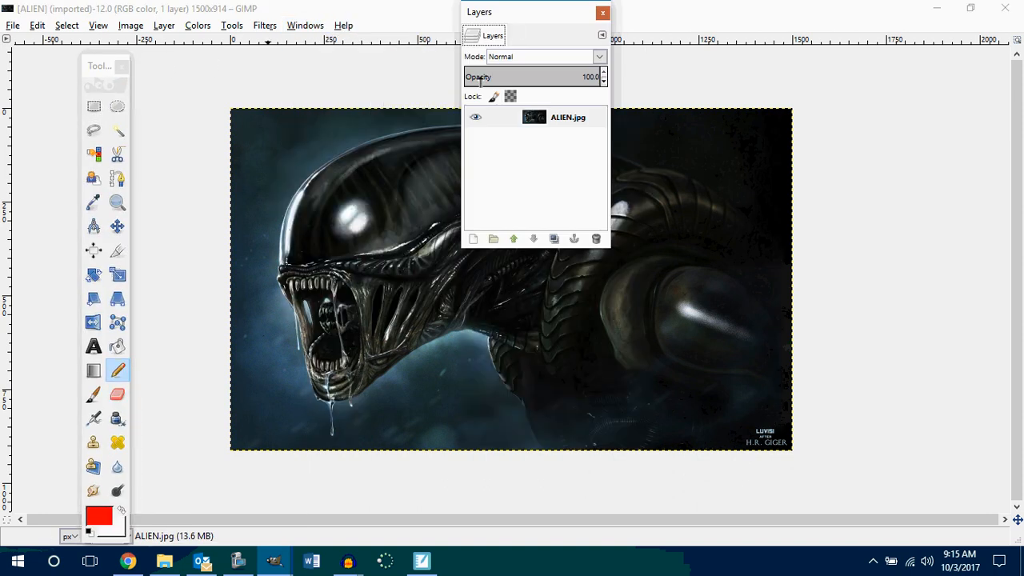
left_click_drag(514, 30, 889, 102)
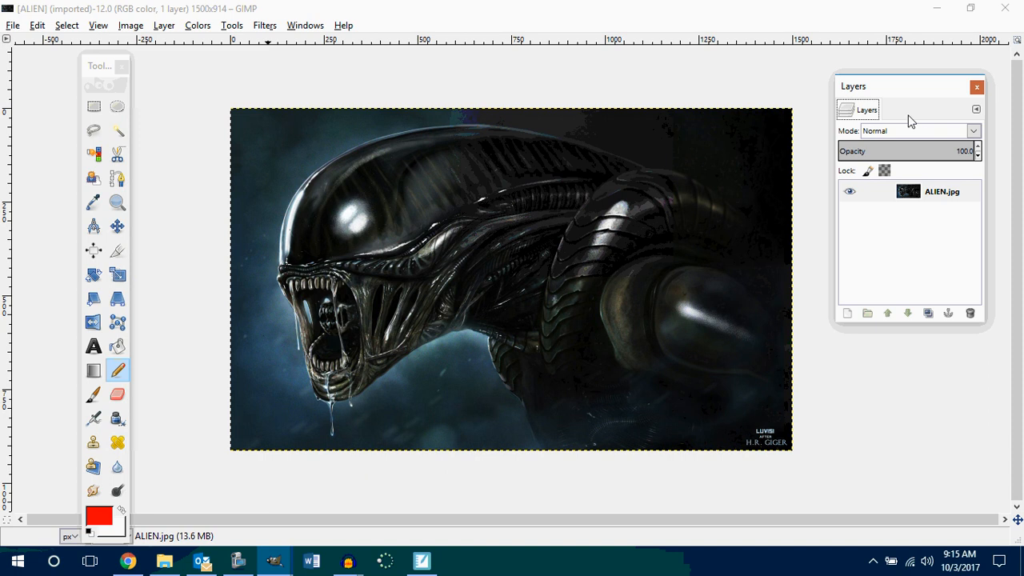
left_click(976, 86)
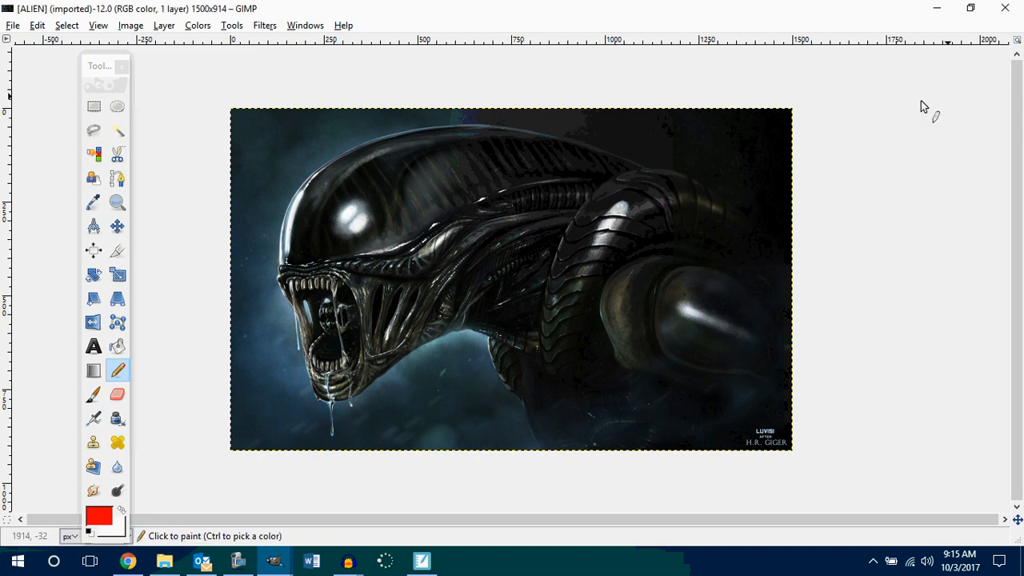
Close the toolbox, open a new one, move it aside and close it again
left_click(122, 65)
left_click(305, 25)
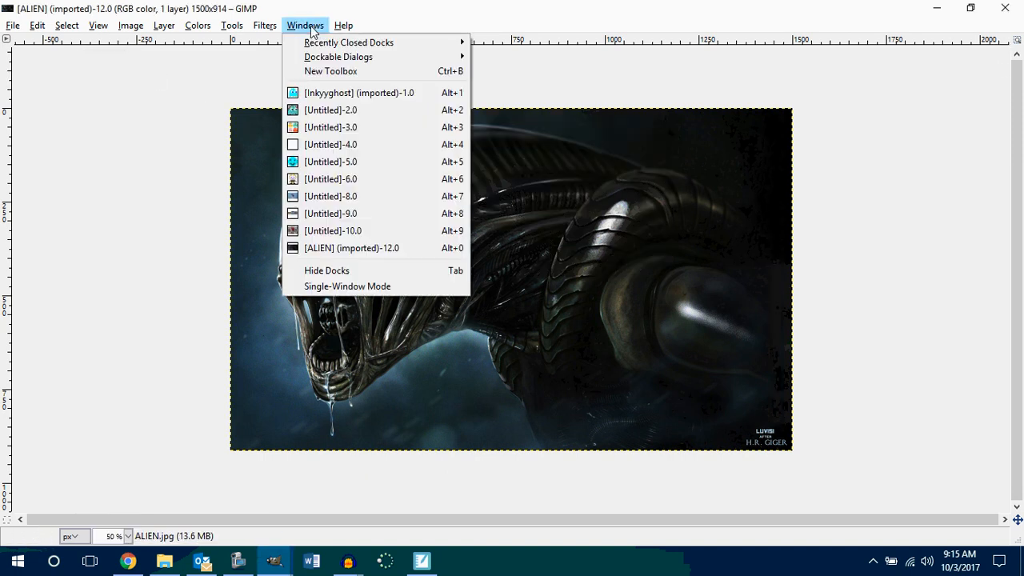
left_click(330, 70)
left_click_drag(351, 19, 204, 54)
left_click(204, 50)
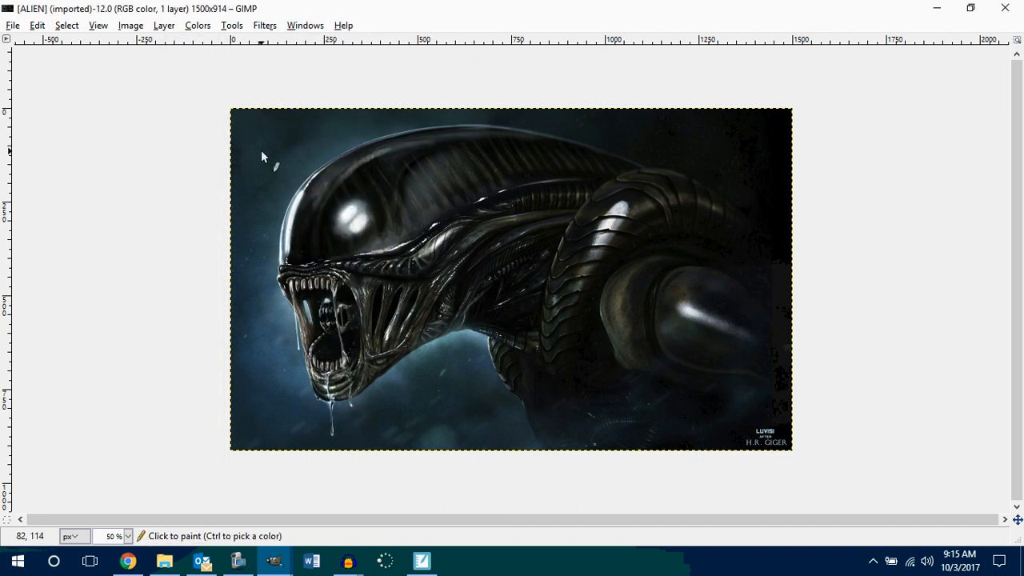
Open a new toolbox and place it in the empty area to the left of the alien image
left_click(304, 27)
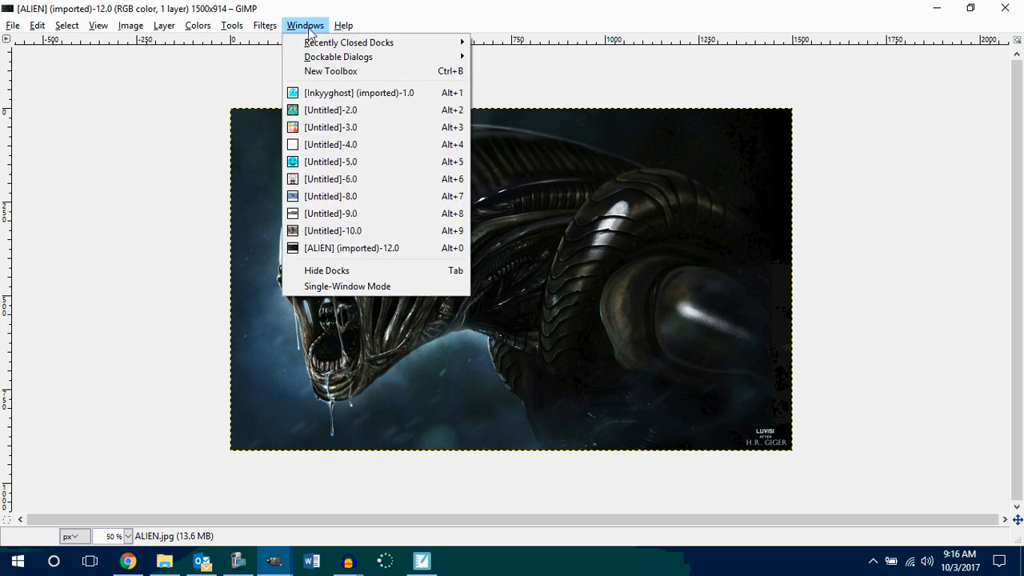
left_click(314, 78)
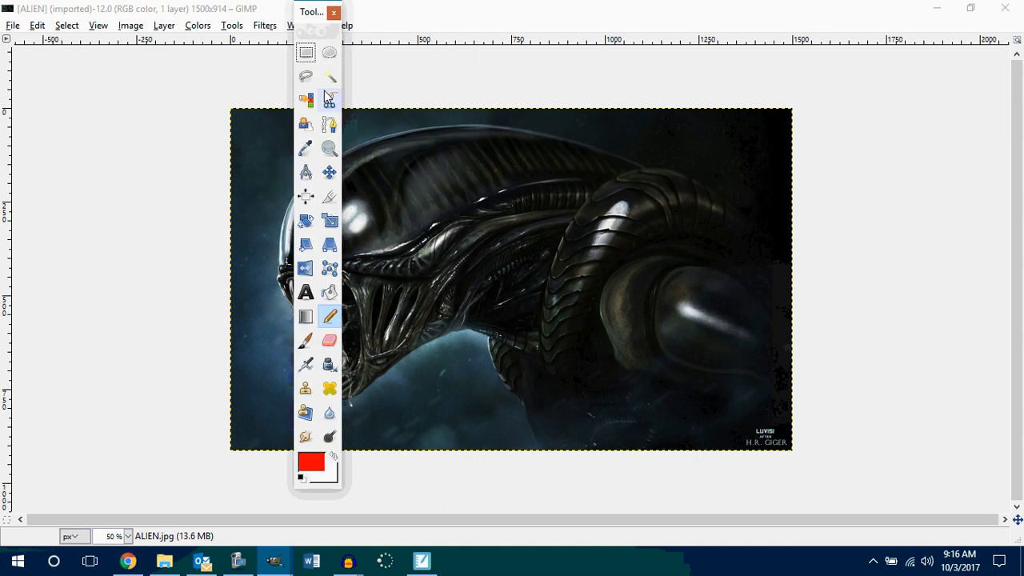
left_click(334, 12)
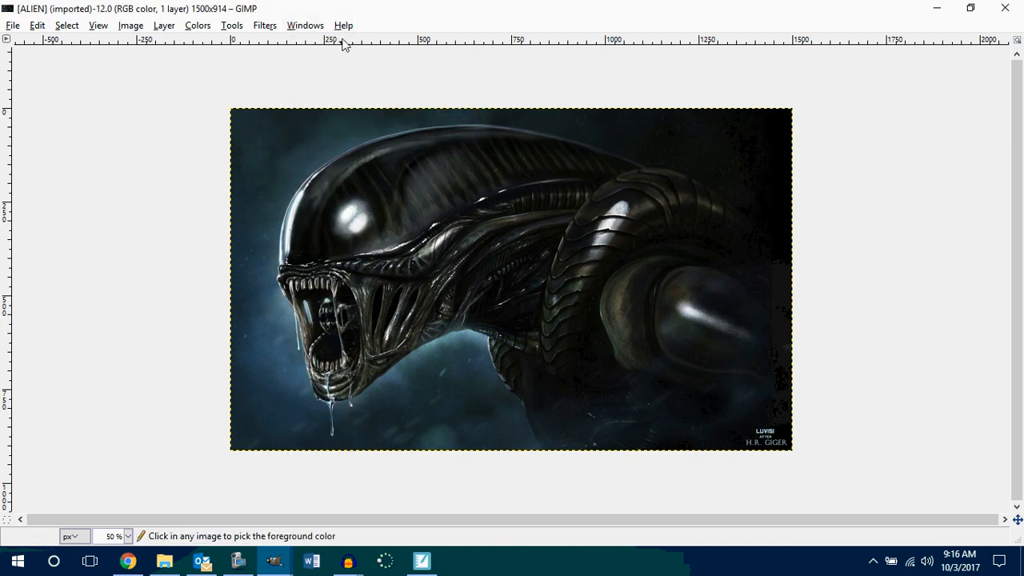
key("ctrl+b")
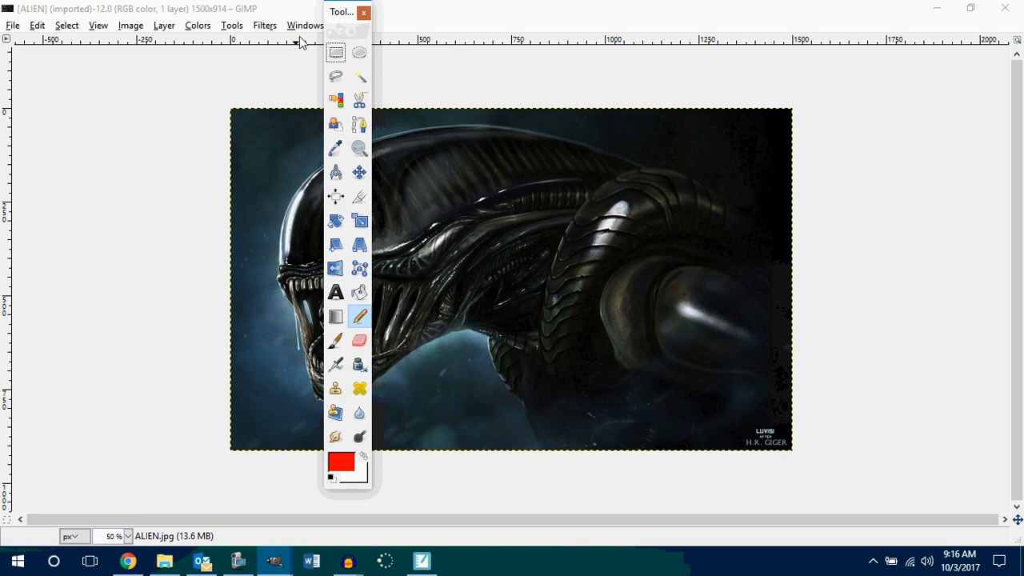
left_click_drag(336, 16, 63, 73)
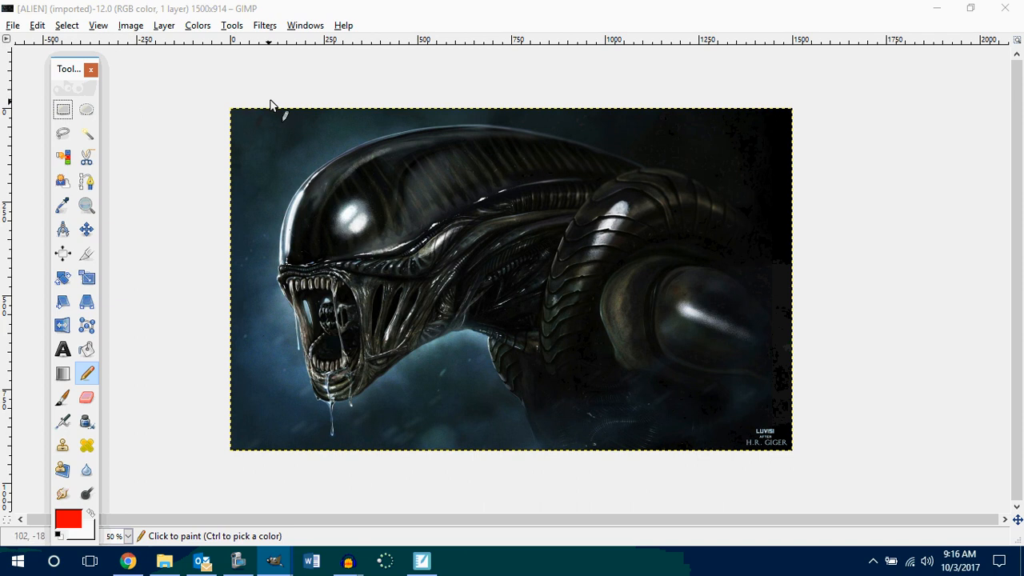
Show the Layers dialog, place it to the right of the alien image, and dismiss the e-mail notification
left_click(300, 26)
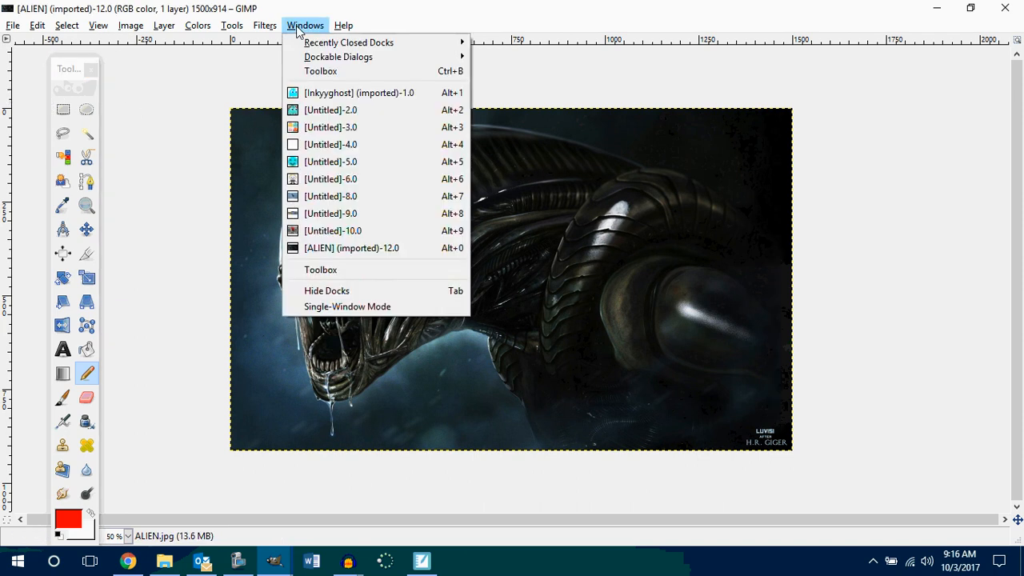
mouse_move(360, 57)
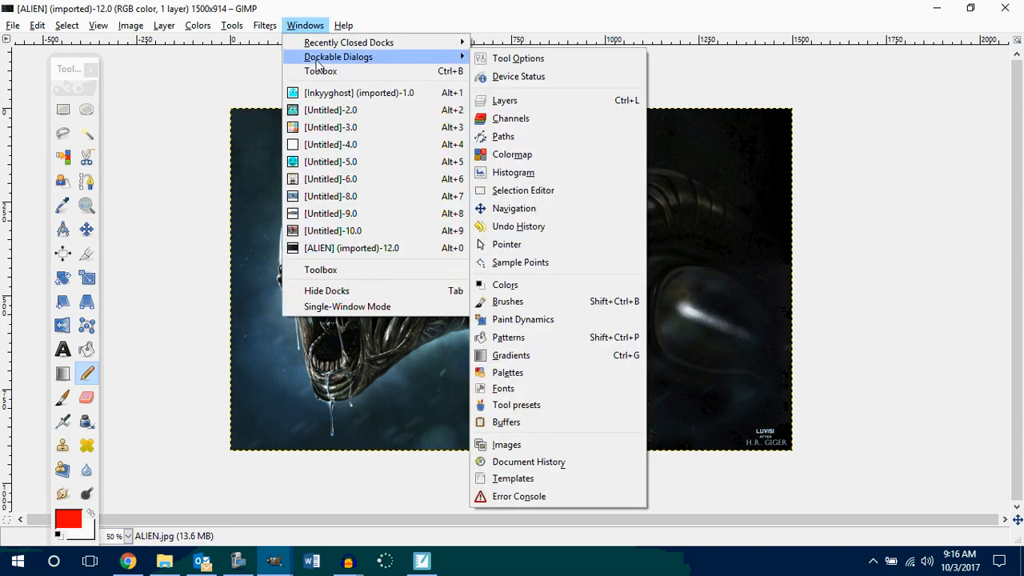
left_click(559, 101)
left_click(628, 17)
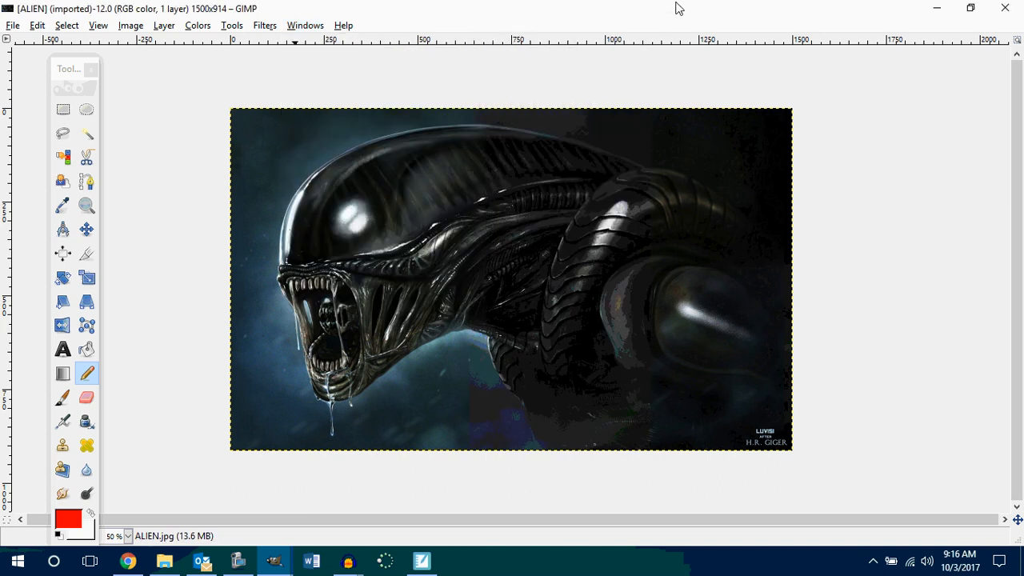
key("ctrl+l")
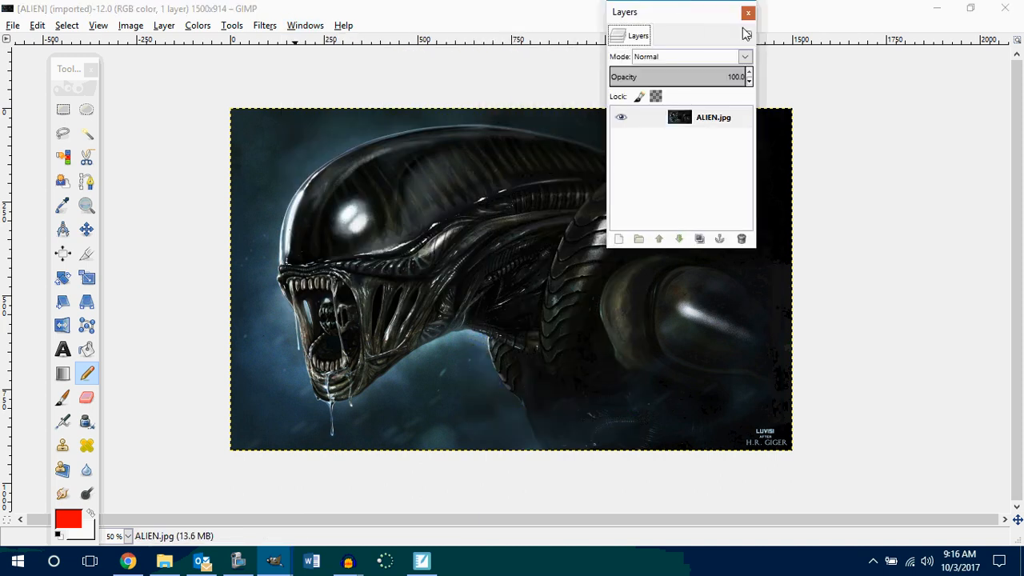
left_click_drag(699, 17, 917, 75)
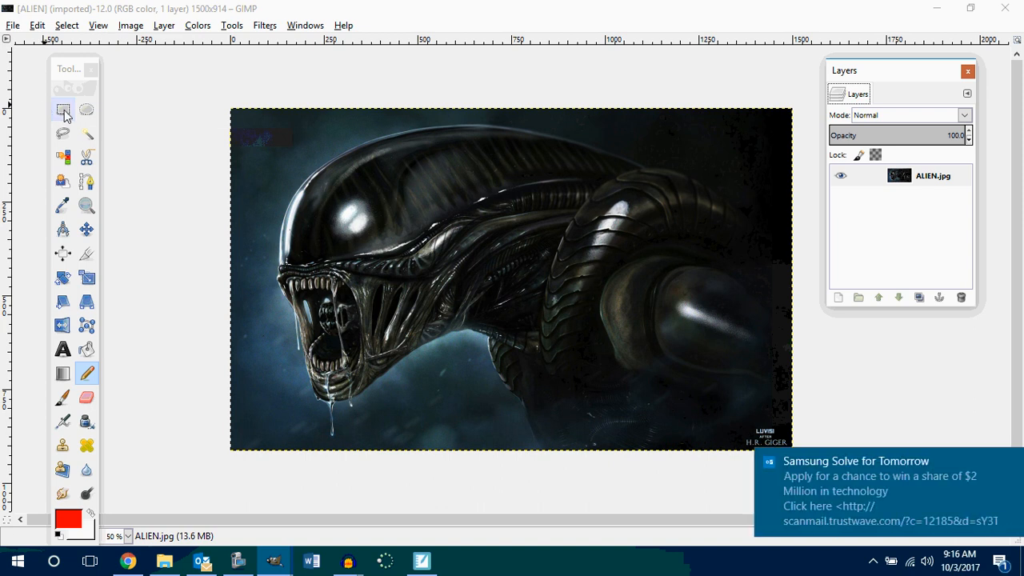
left_click(1011, 462)
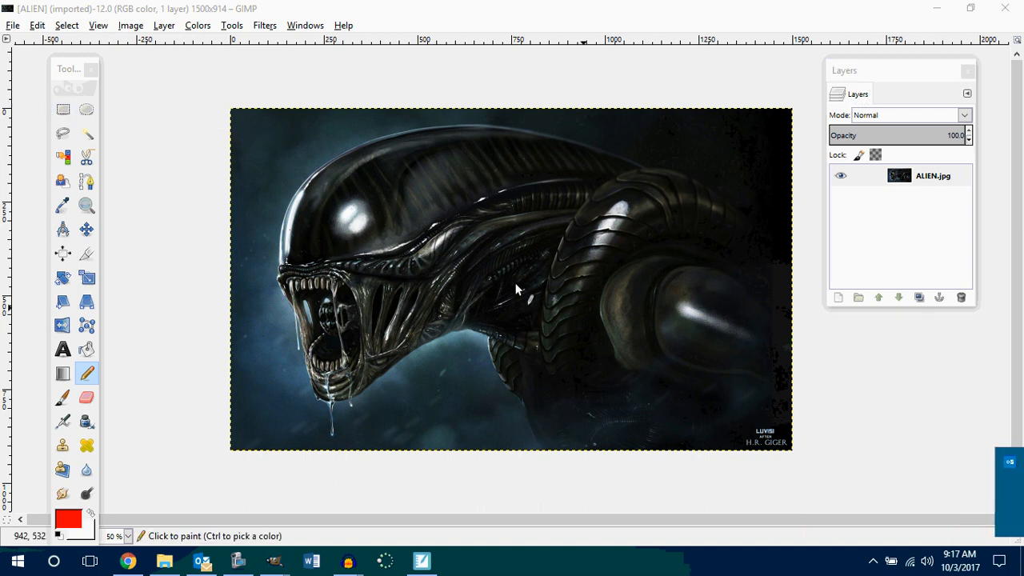
Draw a rectangular selection over the alien's face and jaws and delete the selected area
left_click(62, 110)
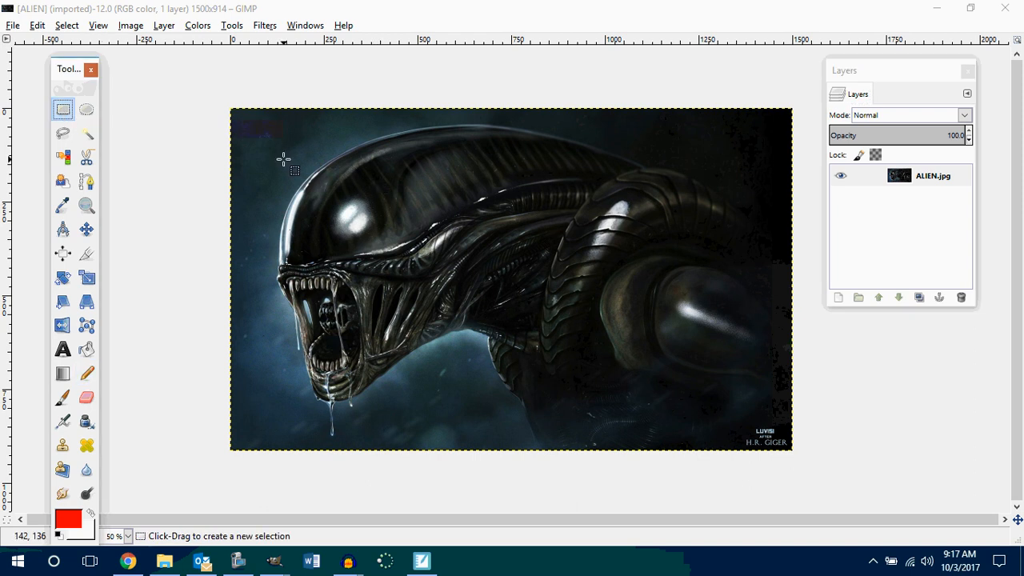
left_click_drag(284, 159, 473, 411)
key("Delete")
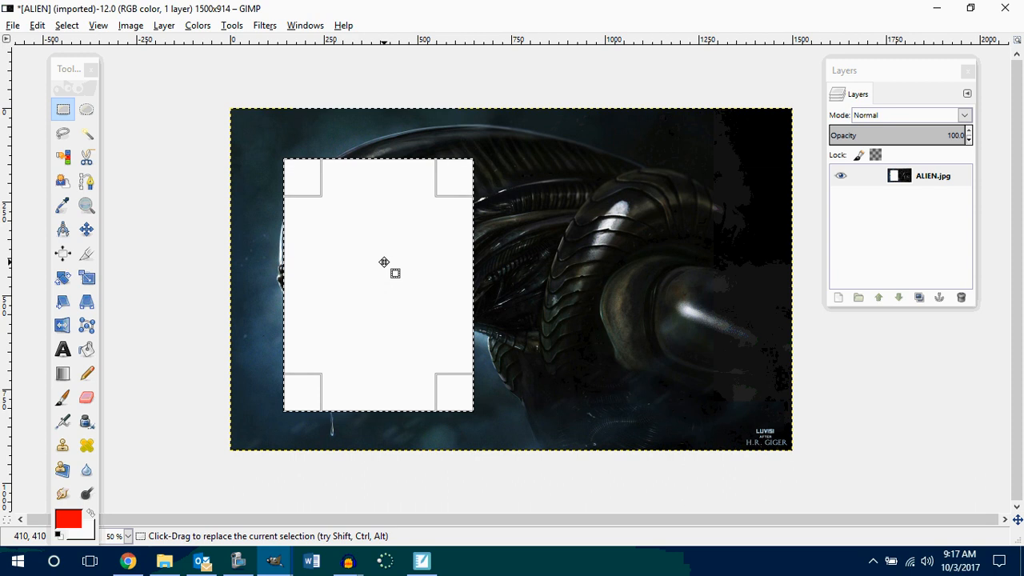
Undo the deletion of the selected area, redo it, and undo it once more
key("ctrl+z")
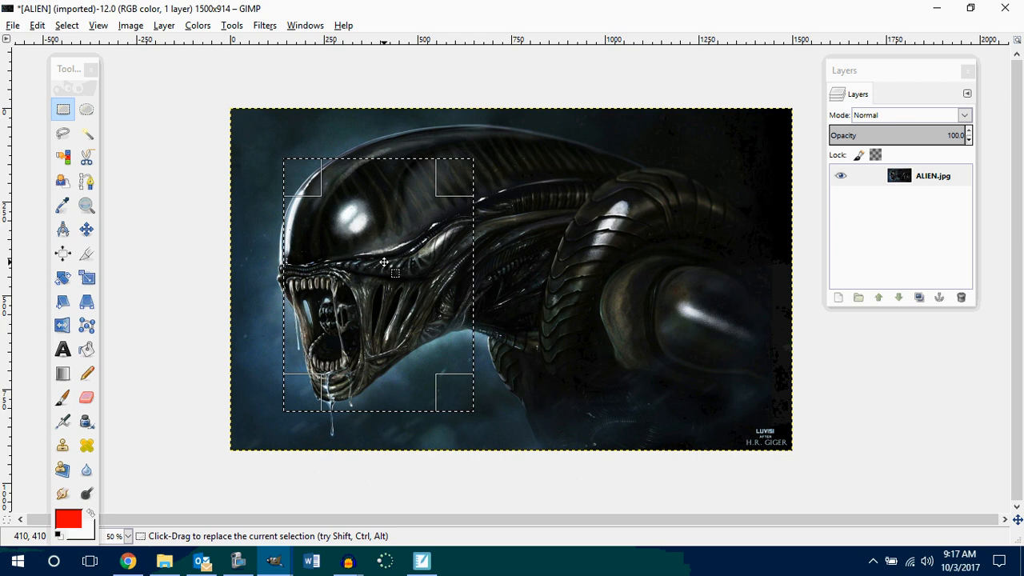
key("ctrl")
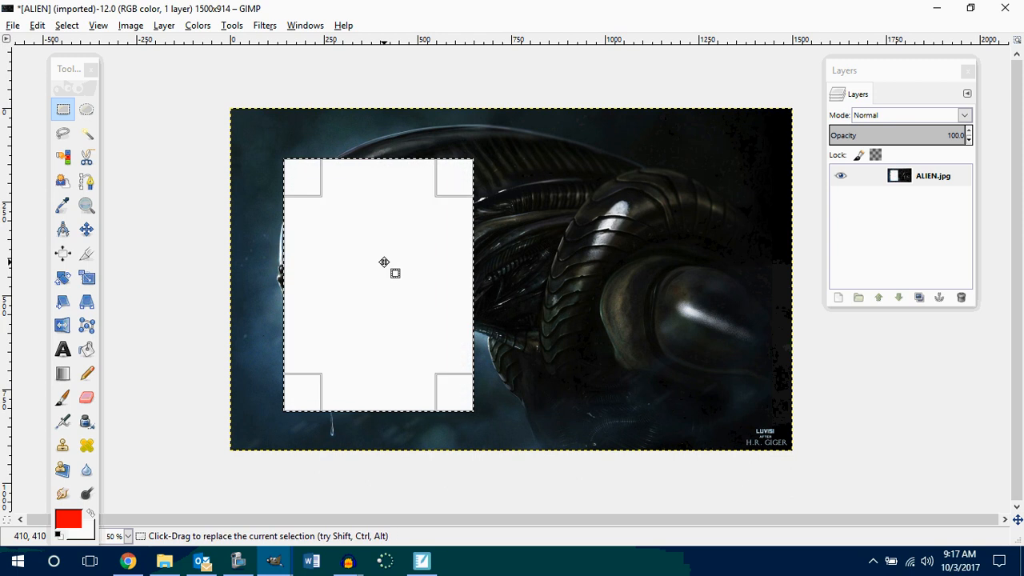
key("ctrl+z")
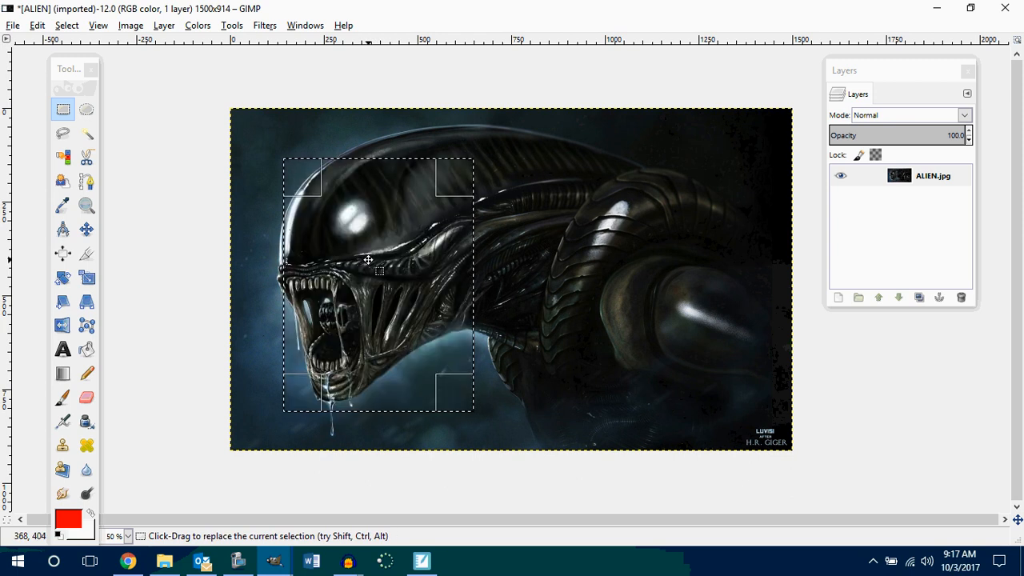
Clear the rectangular selection, draw an elliptical one around the alien's face, invert it and delete the surroundings
left_click(144, 136)
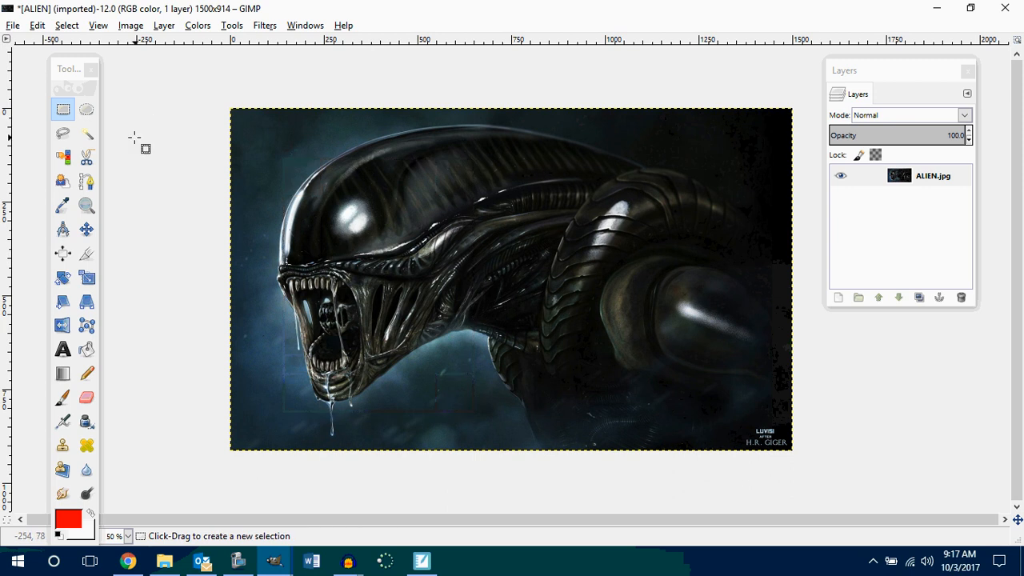
left_click(86, 111)
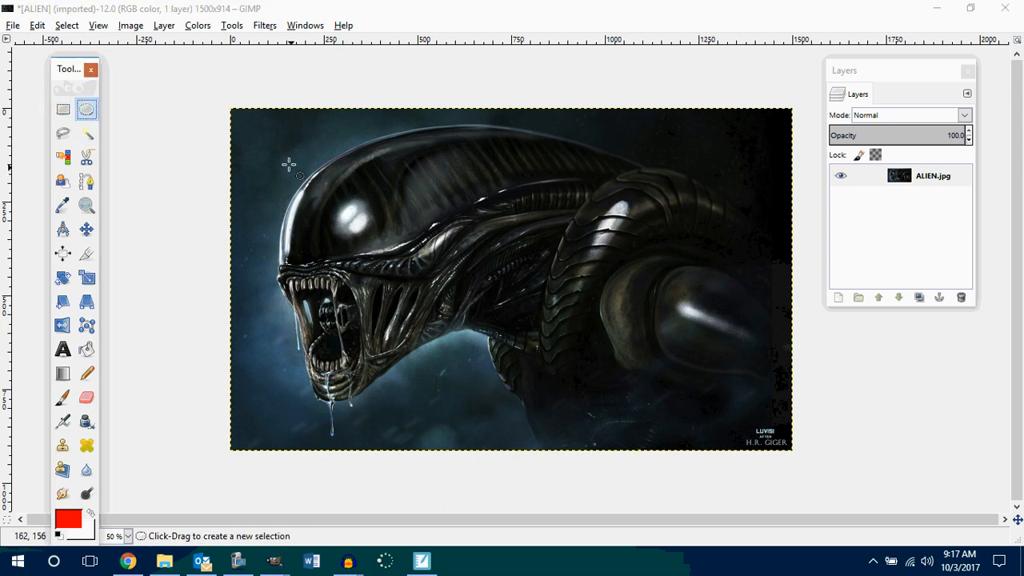
left_click_drag(274, 160, 416, 409)
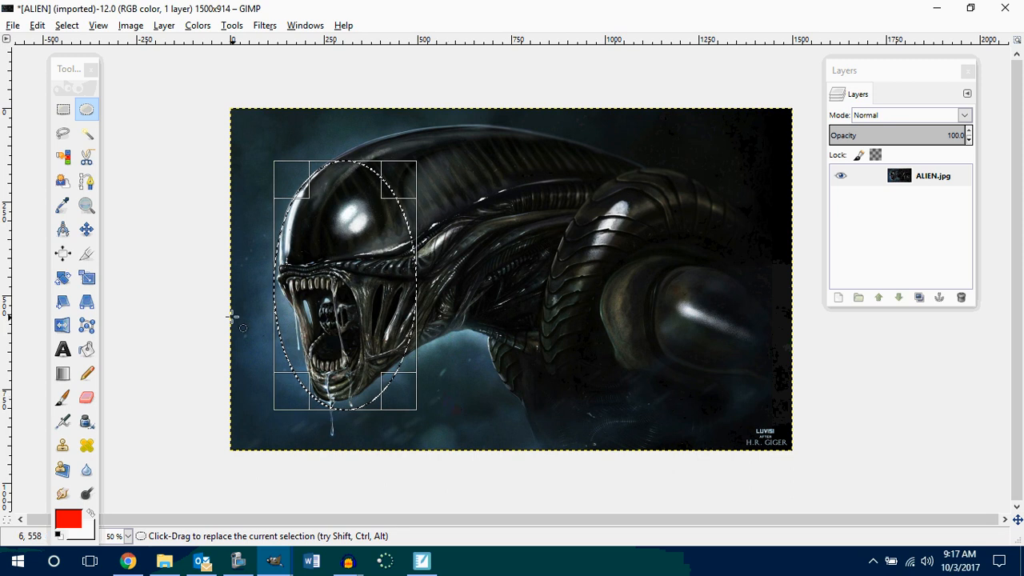
left_click(70, 24)
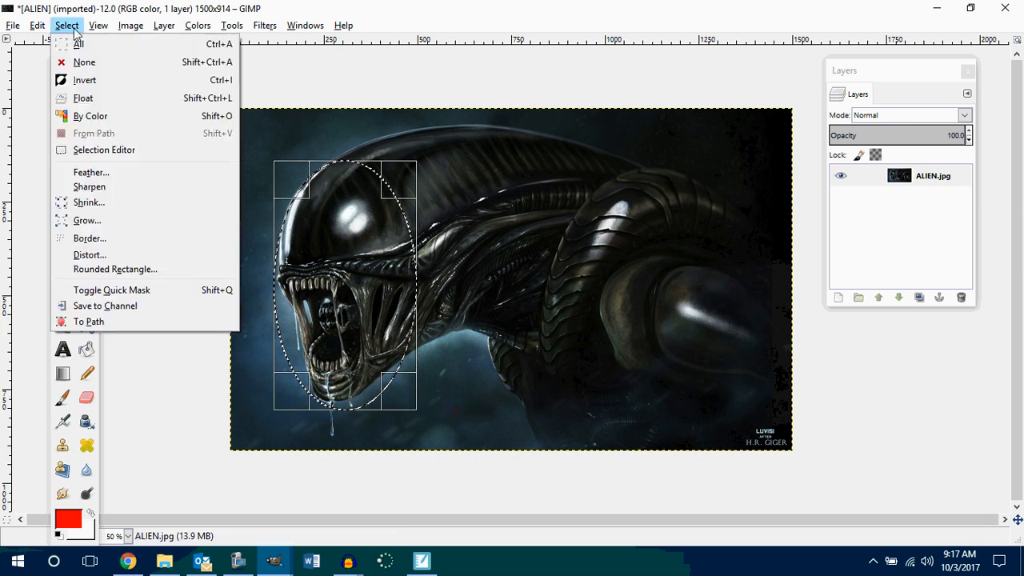
left_click(86, 82)
key("Delete")
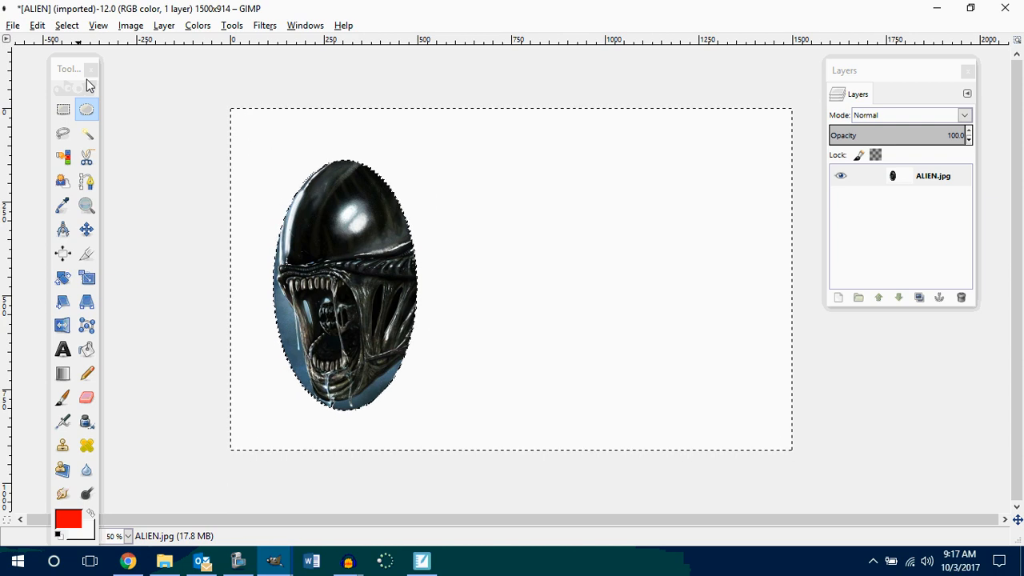
Rotate the whole image 90° counter-clockwise
right_click(362, 293)
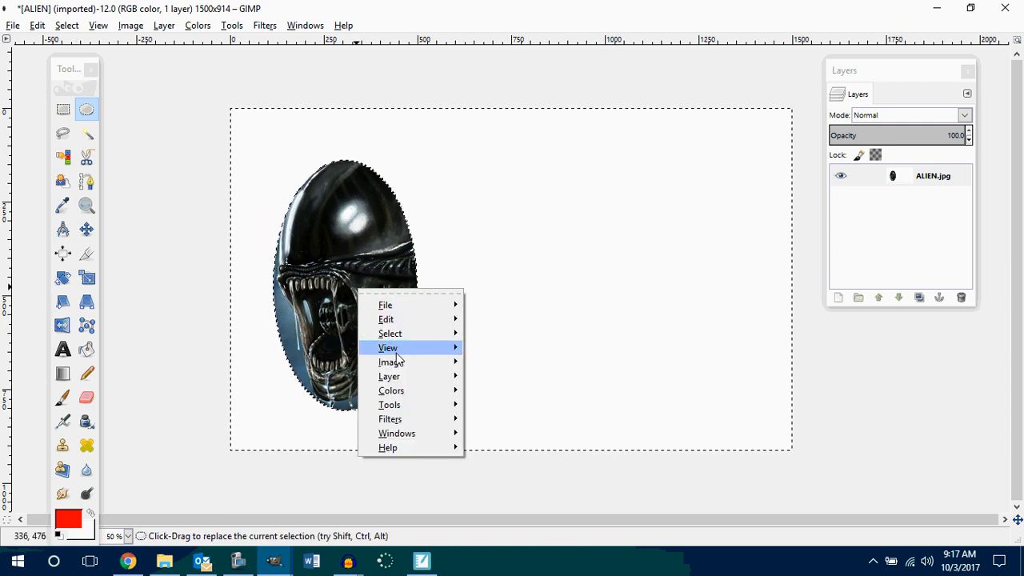
mouse_move(390, 361)
mouse_move(523, 323)
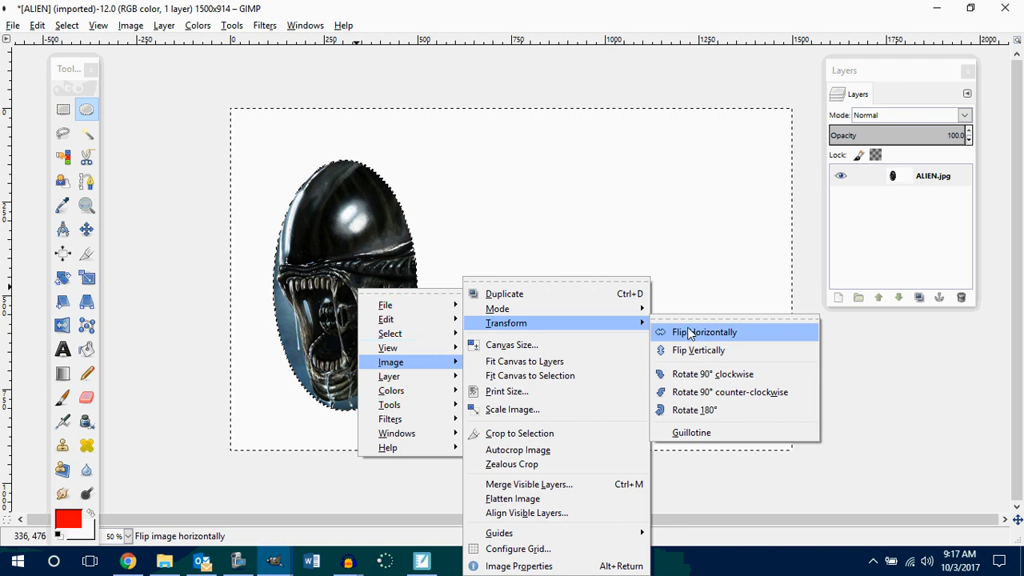
left_click(703, 392)
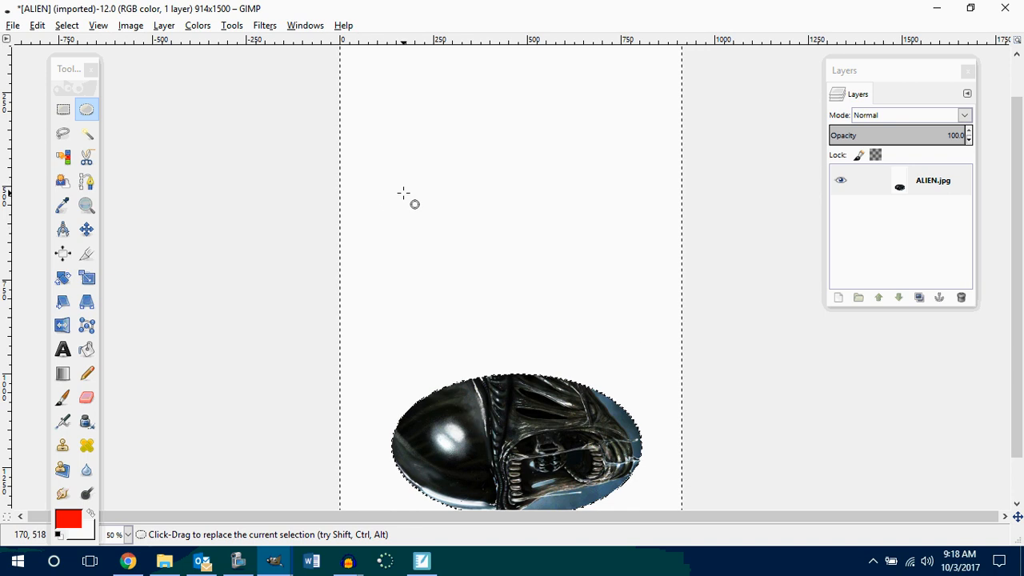
Undo the rotation and the deletion around the ellipse, and clear the selection
key("ctrl+z")
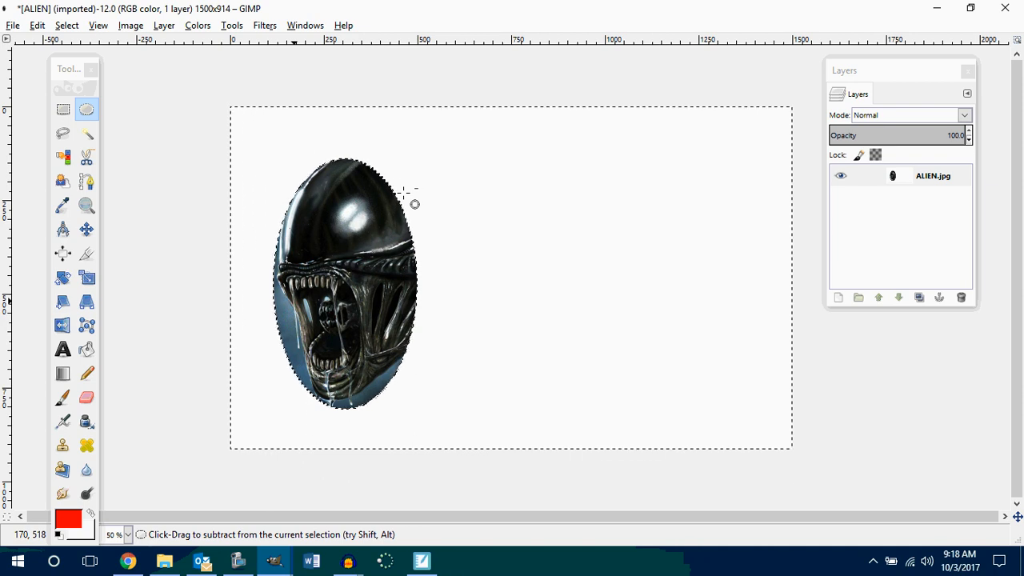
key("ctrl+z")
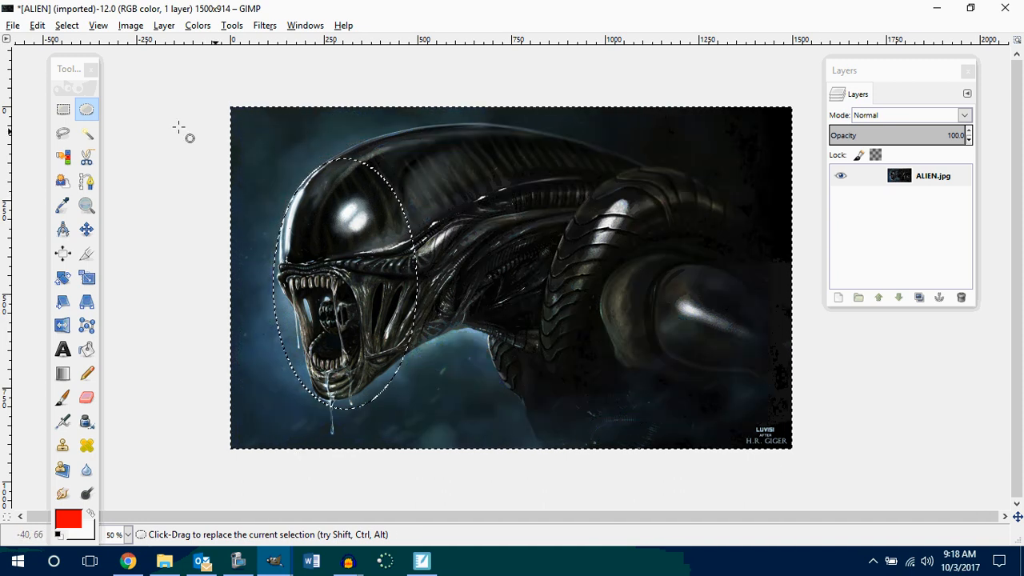
left_click(63, 110)
left_click(128, 119)
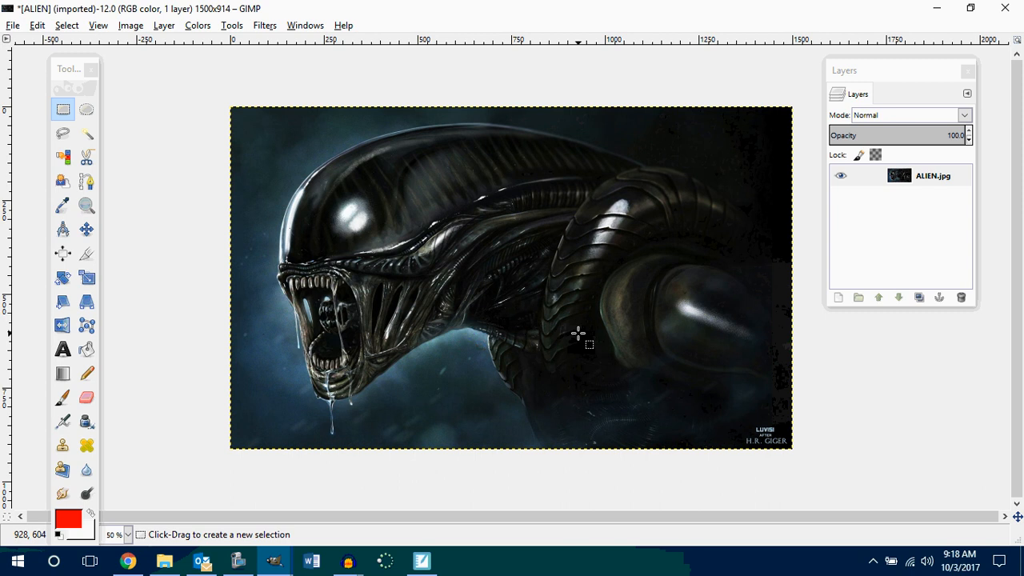
Start a Free Select outline at the tip of the drool strand and trace up the front of the jaws
left_click(63, 134)
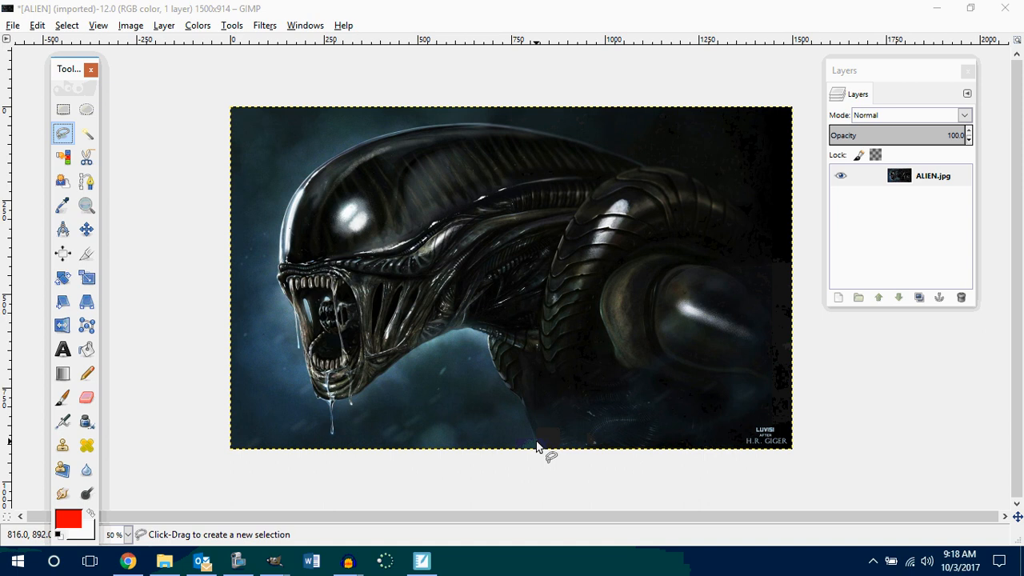
left_click(331, 433)
left_click(328, 419)
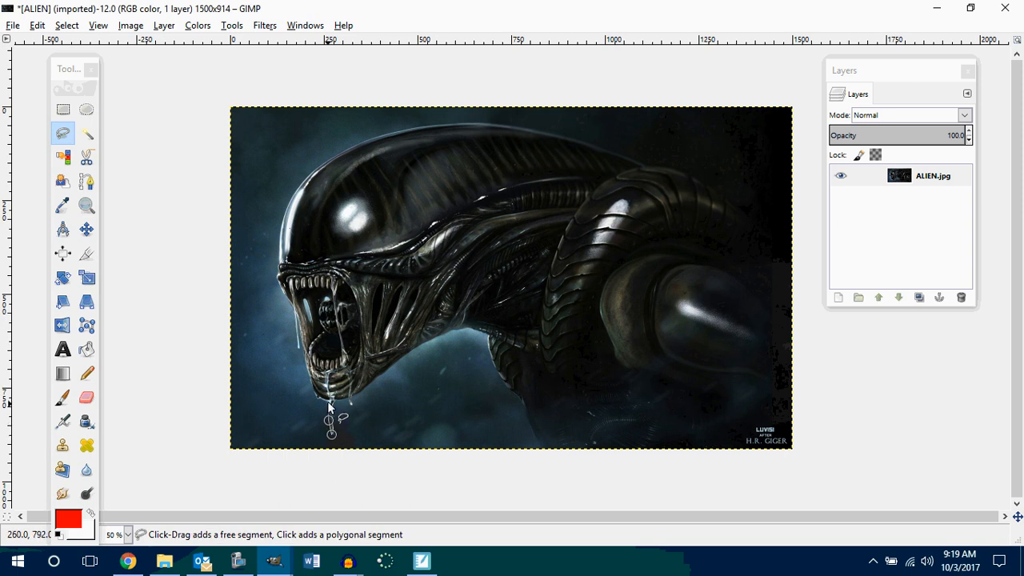
left_click(326, 405)
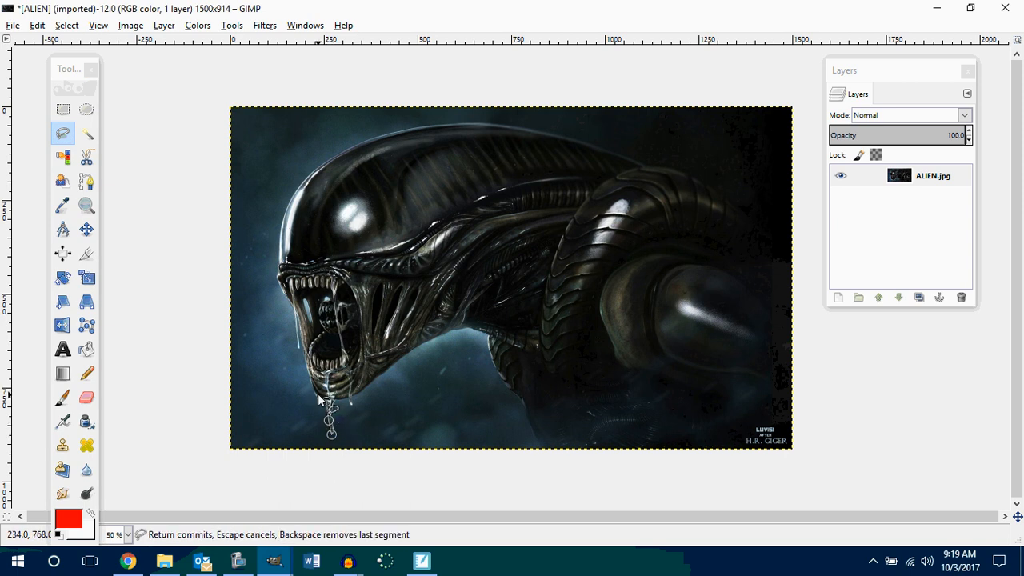
left_click(316, 394)
left_click(309, 369)
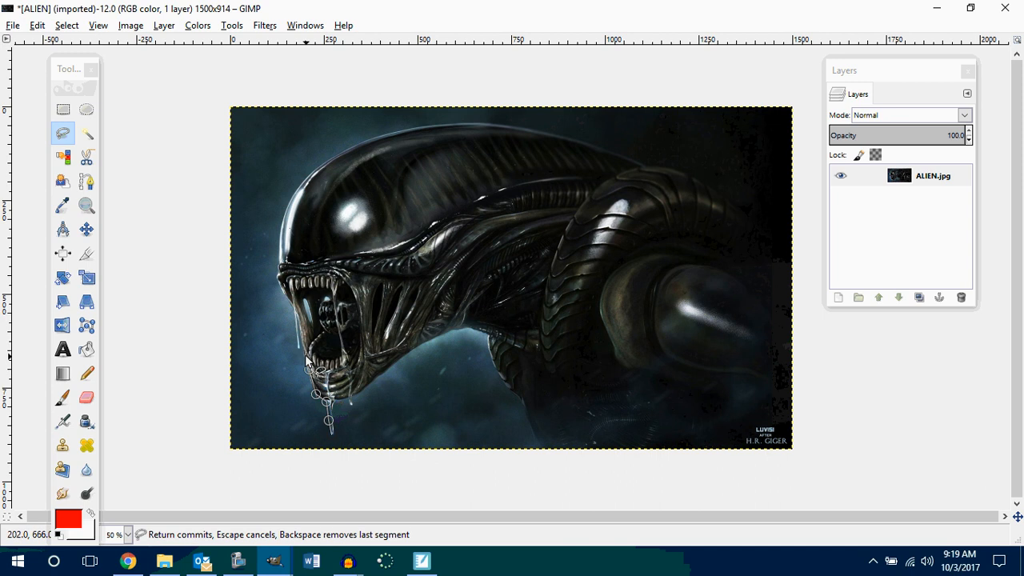
left_click(301, 356)
left_click(296, 344)
left_click(292, 318)
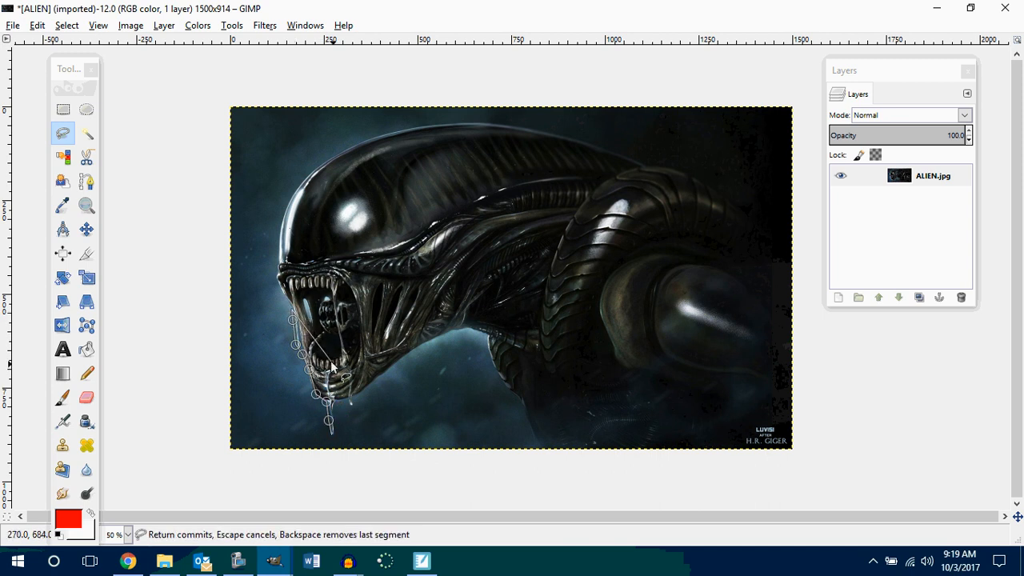
left_click(291, 309)
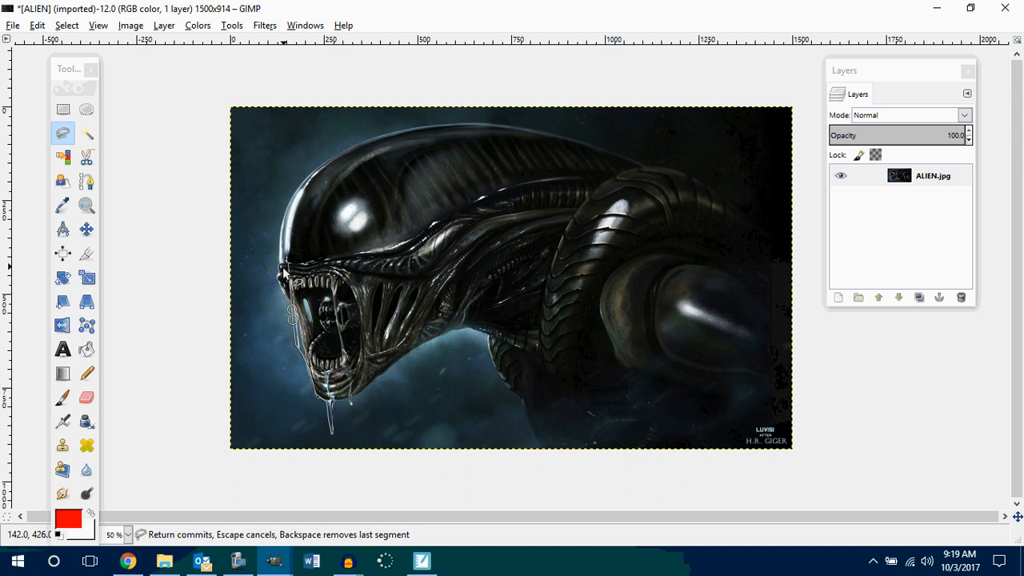
Continue the outline from the upper jaw around the forehead and over the top of the head to the alien's back
left_click(278, 273)
left_click(278, 241)
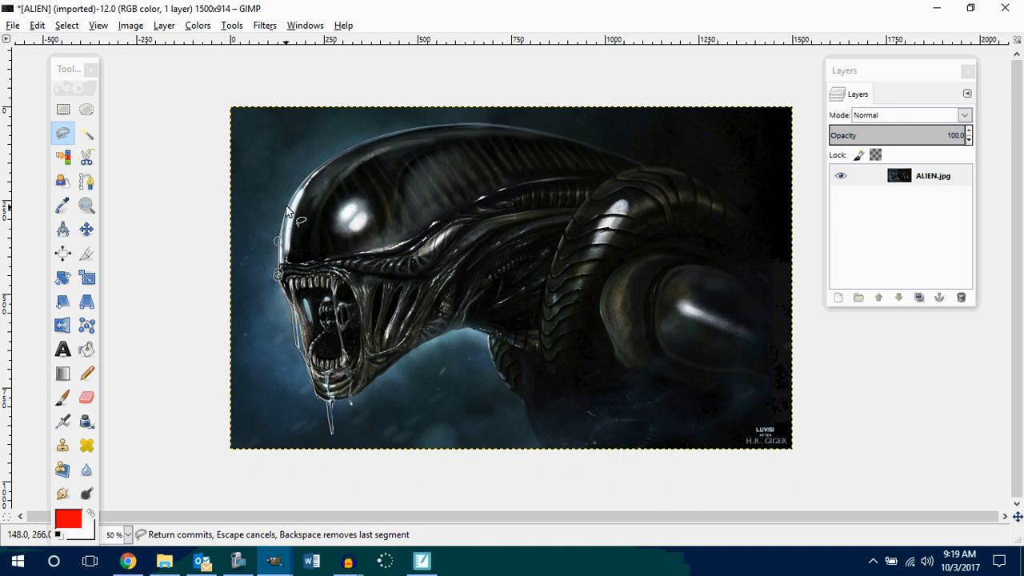
left_click(286, 201)
left_click(305, 176)
left_click(343, 148)
left_click(391, 131)
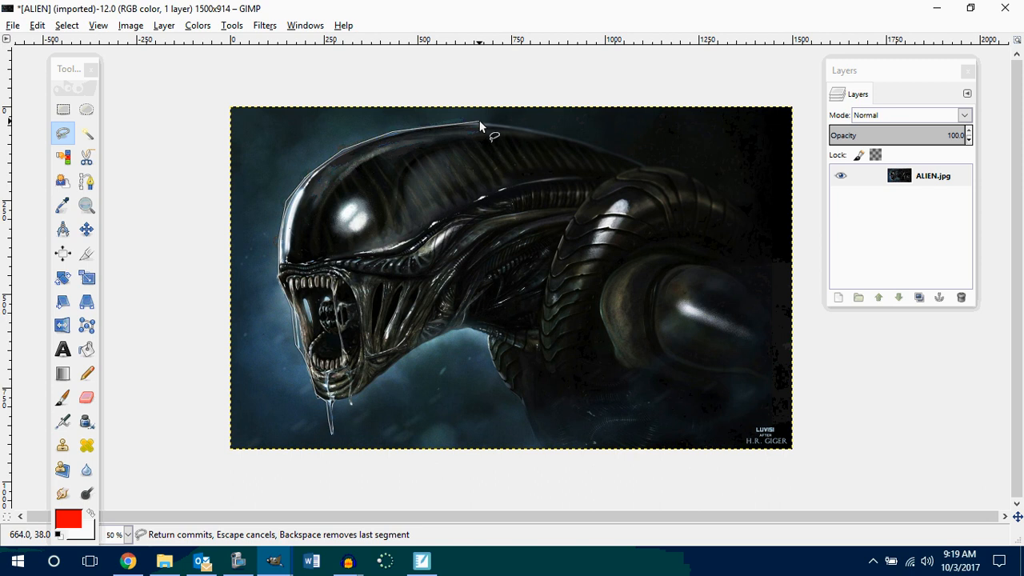
left_click(479, 121)
left_click(662, 169)
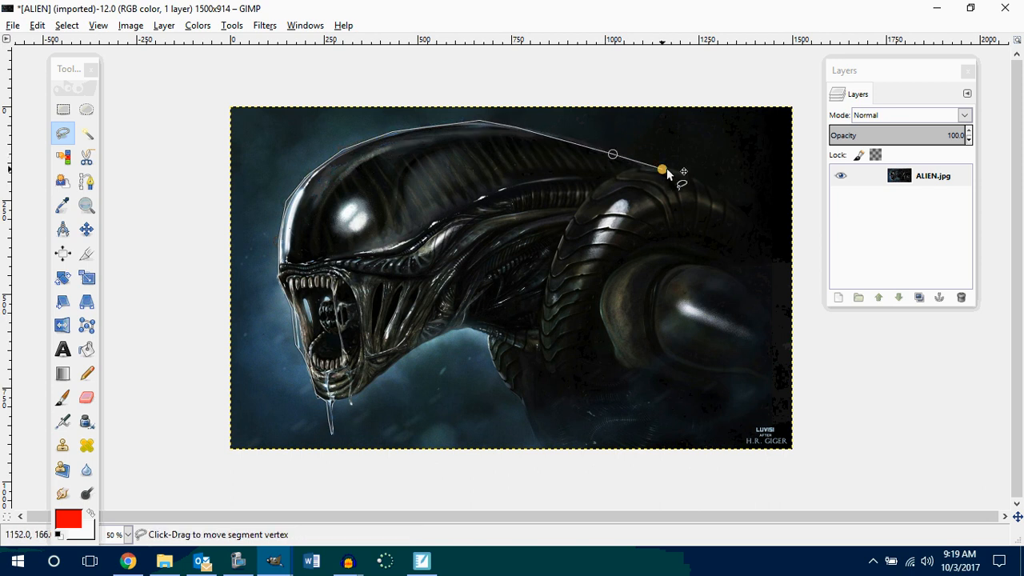
Trace the outline around the alien's back, down the image's right edge and along its bottom edge
left_click(709, 180)
left_click(758, 215)
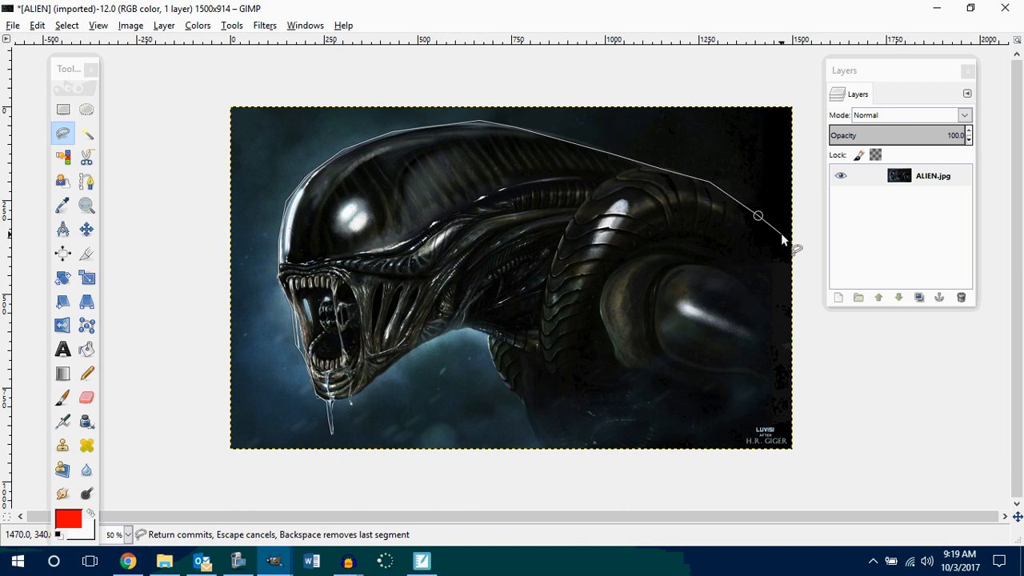
left_click(782, 232)
left_click(789, 267)
left_click(790, 355)
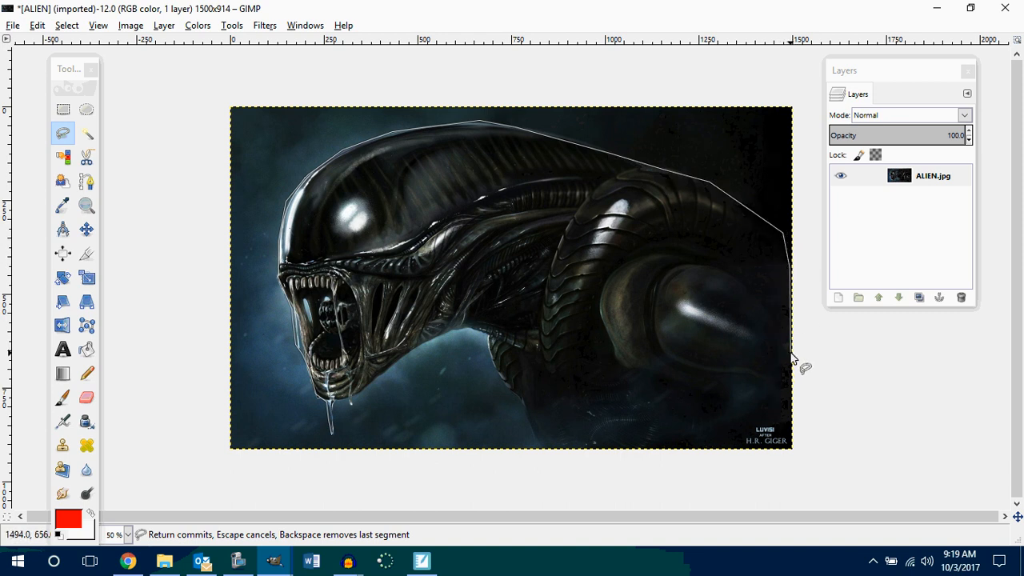
left_click(782, 405)
left_click(744, 432)
left_click(700, 445)
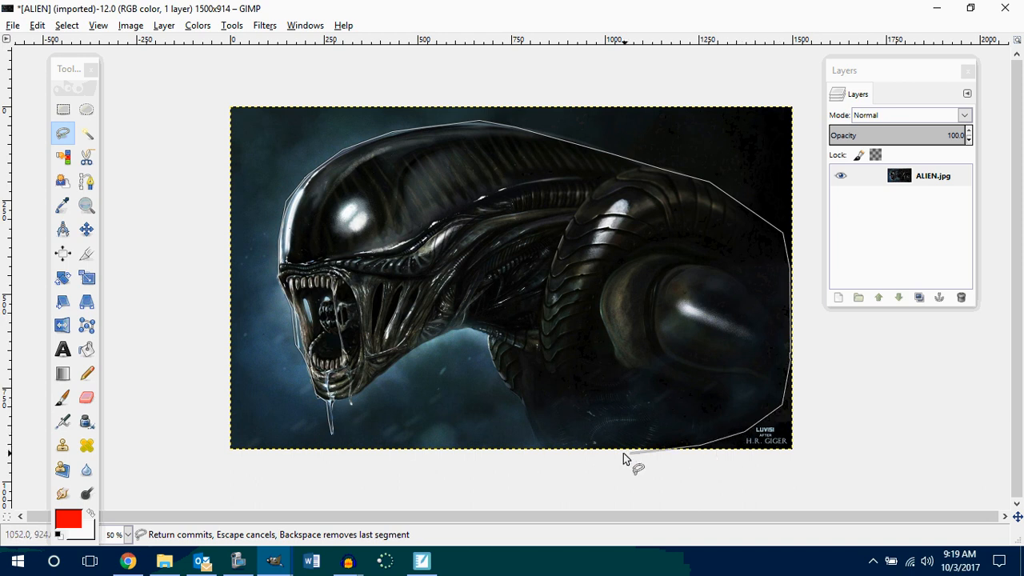
left_click(593, 446)
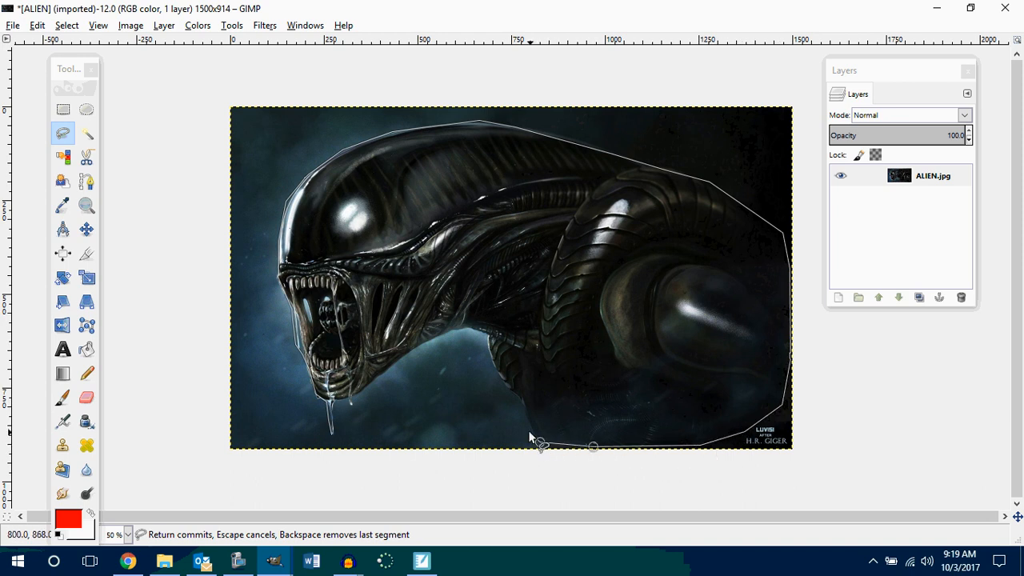
Trace up the chest and along the neck and lower jaw, and close the outline at the tip of the drool strand
left_click(540, 442)
left_click(515, 392)
left_click(492, 368)
left_click(487, 337)
left_click(453, 331)
left_click(426, 337)
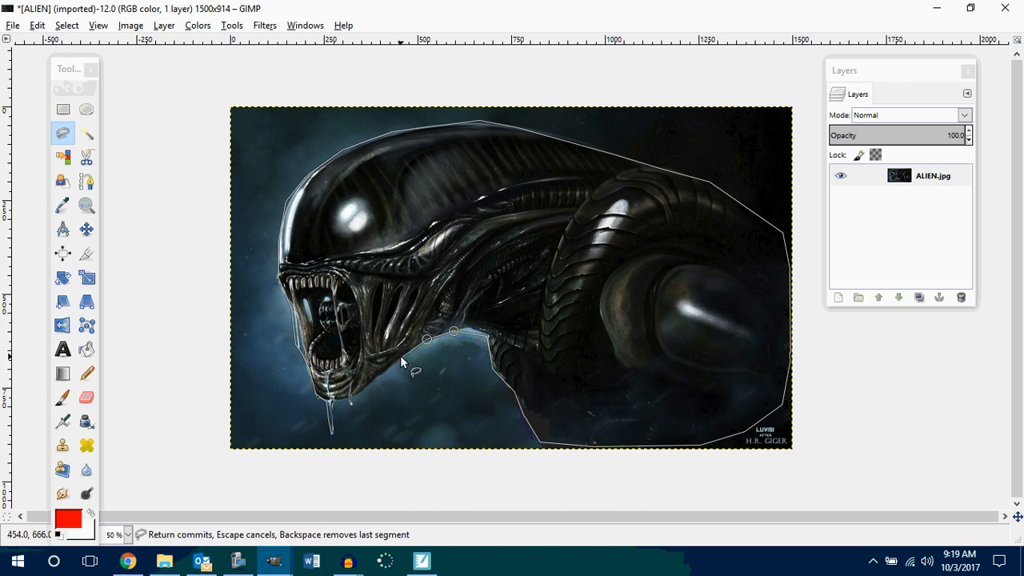
left_click(355, 396)
left_click(349, 402)
left_click(332, 436)
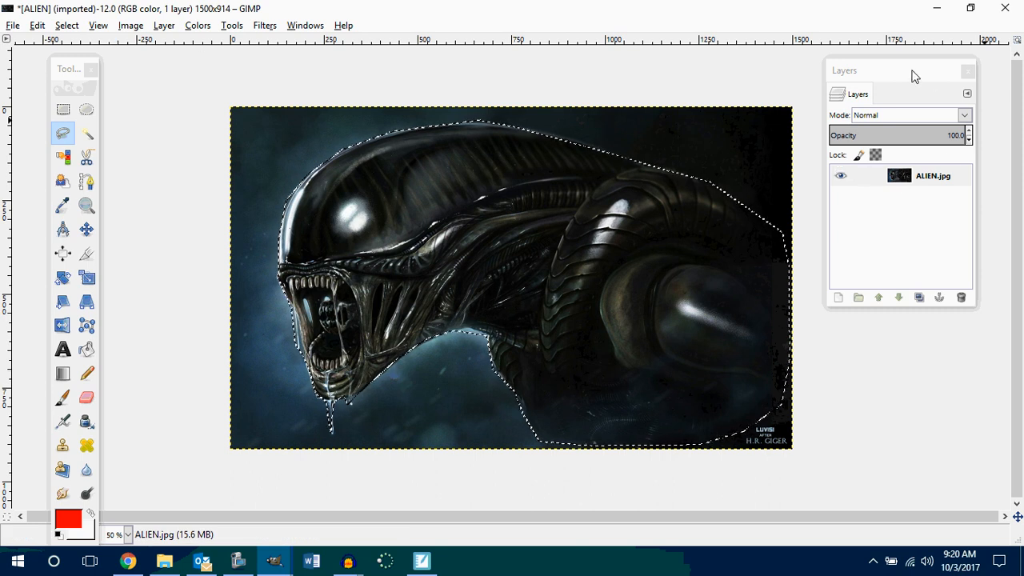
Move the Layers dialog slightly lower and add an alpha channel to the ALIEN.jpg layer
left_click_drag(928, 76, 911, 103)
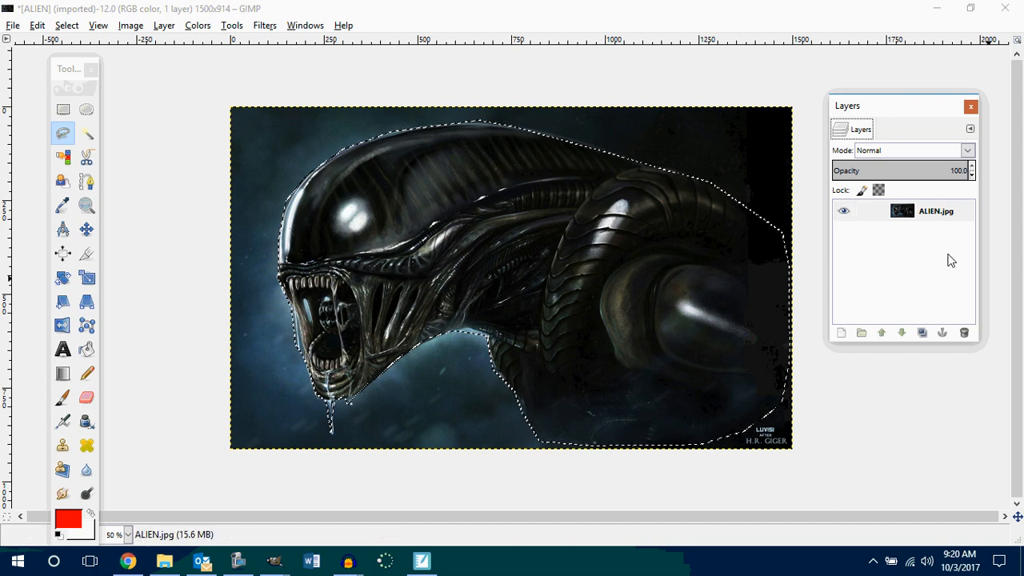
right_click(914, 229)
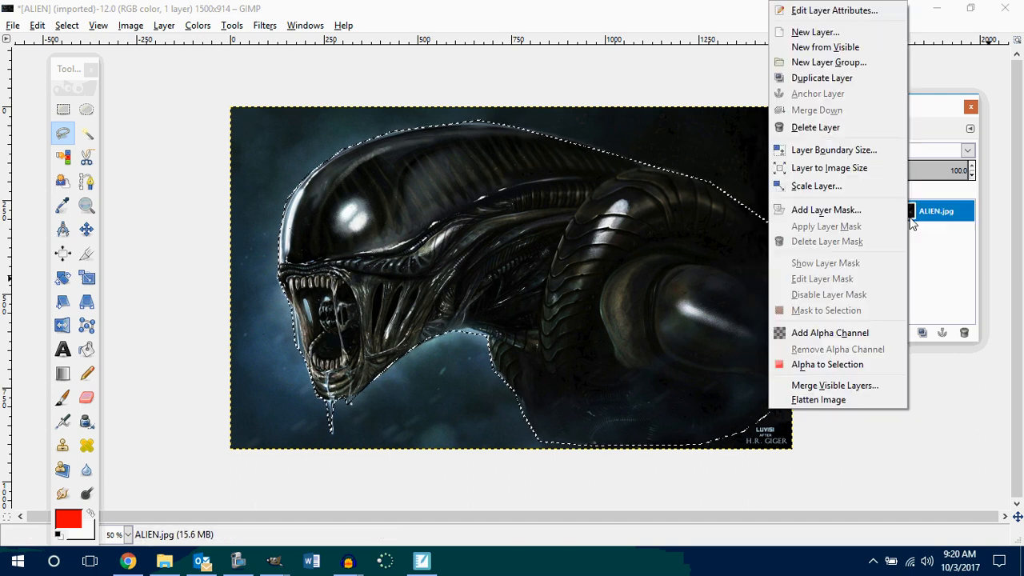
left_click(867, 332)
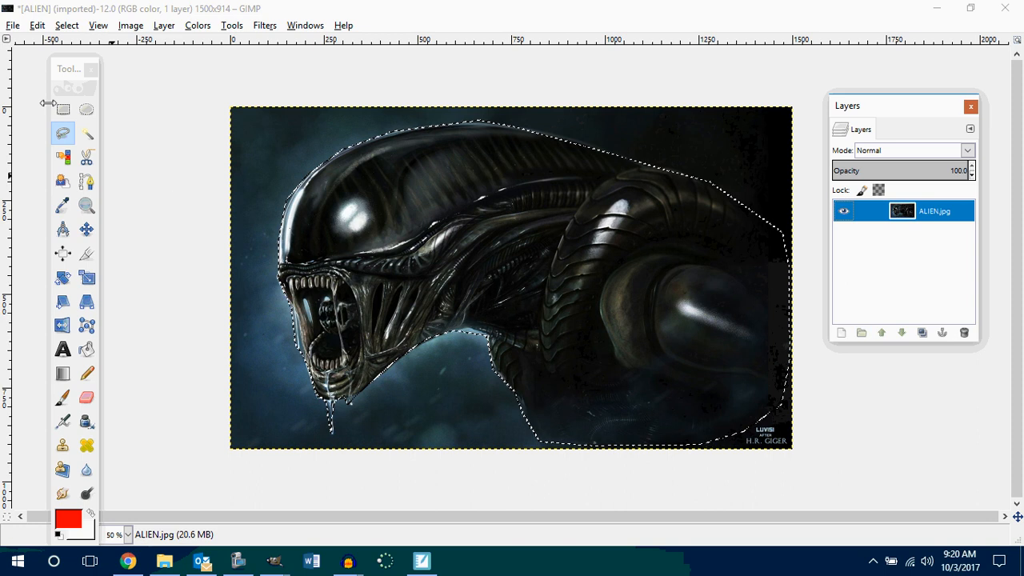
Invert the selection and delete the background around the alien
left_click(66, 25)
left_click(80, 80)
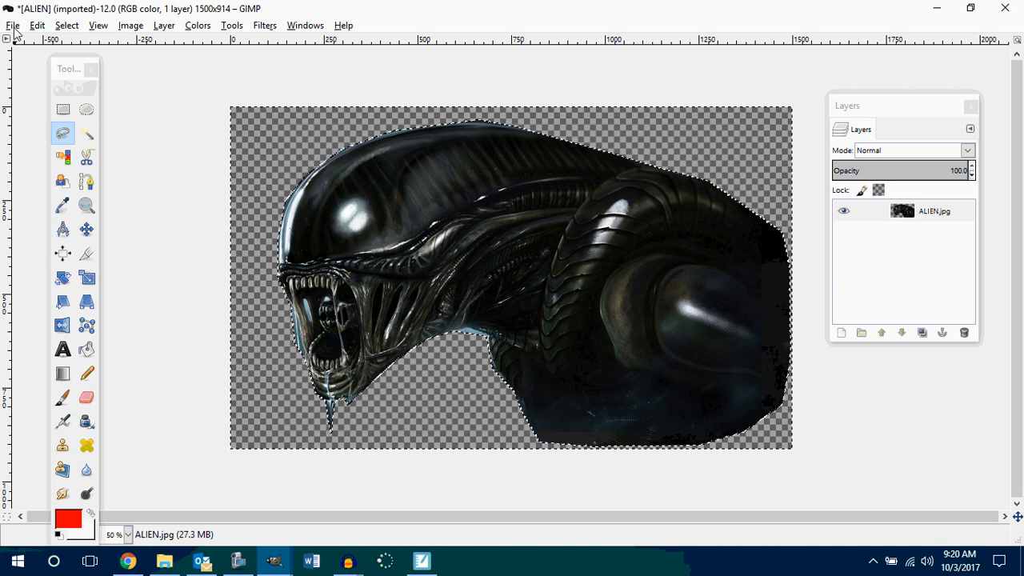
Crop the image closely around the cut-out alien to about 1378 × 880 px
left_click(87, 254)
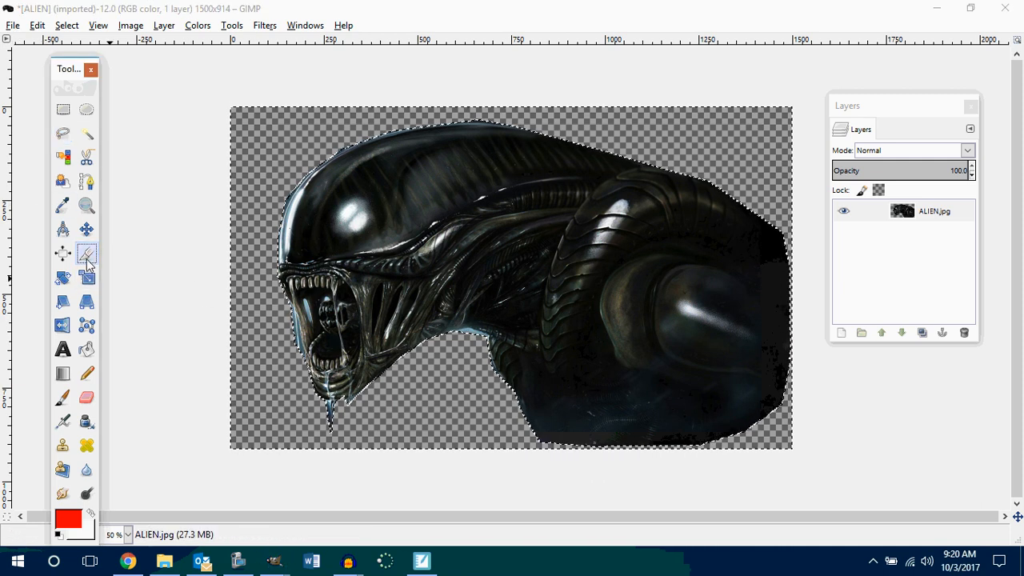
left_click_drag(276, 128, 792, 452)
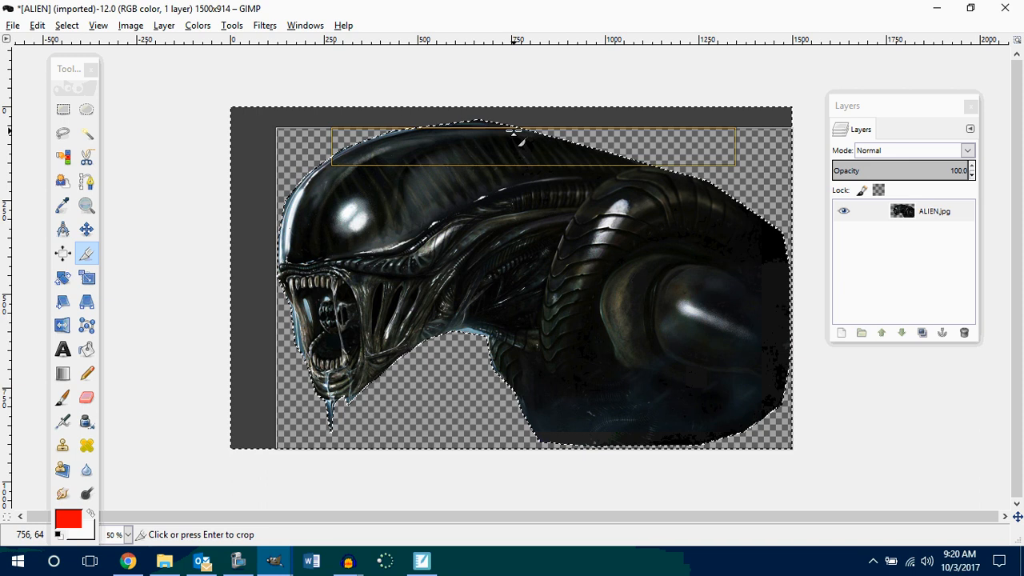
left_click_drag(516, 130, 518, 121)
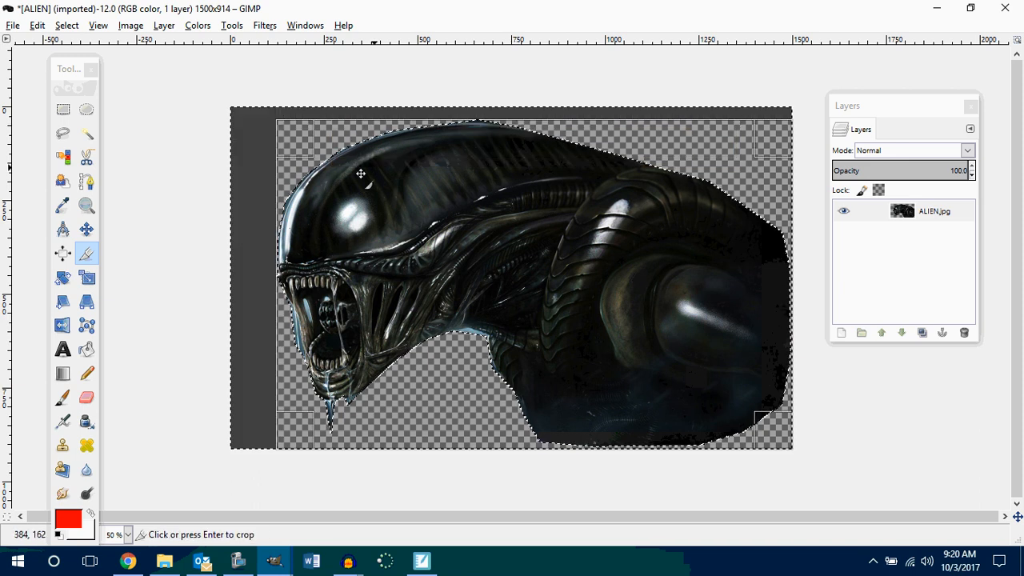
left_click(428, 258)
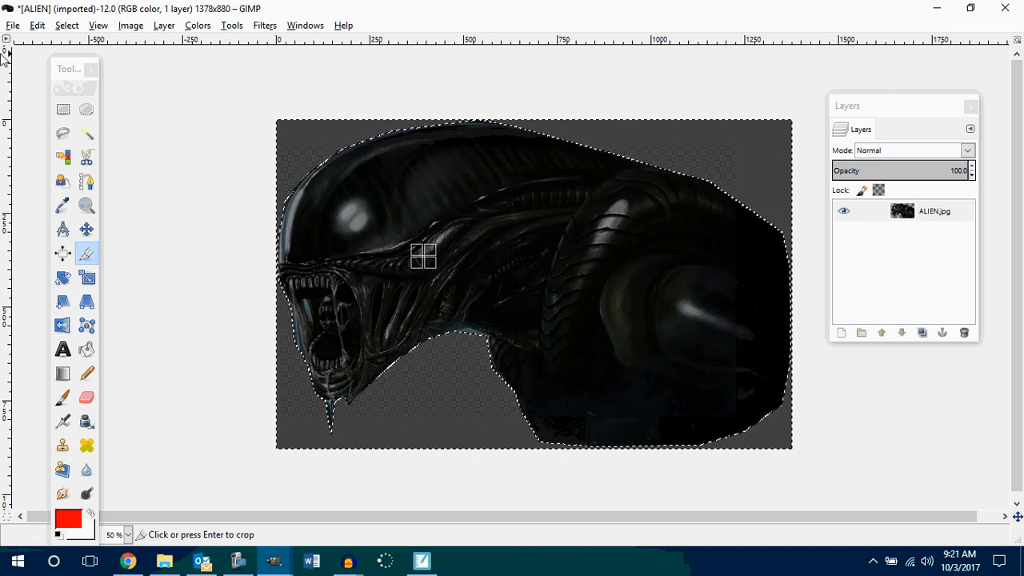
Export the cut-out image as ALIENwAlpha.png in the Gimp 1.1.6 See Through folder
left_click(11, 25)
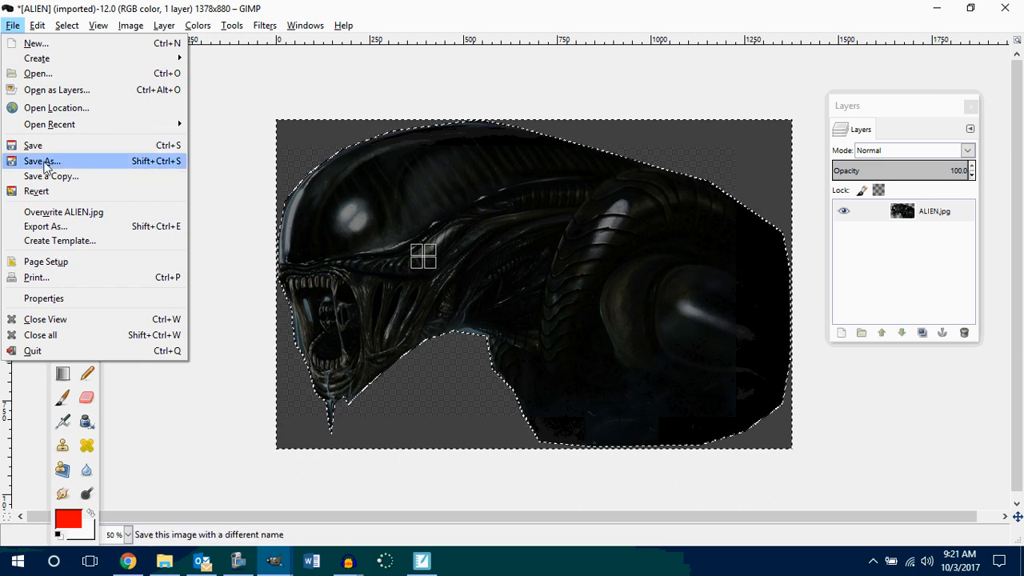
left_click(37, 227)
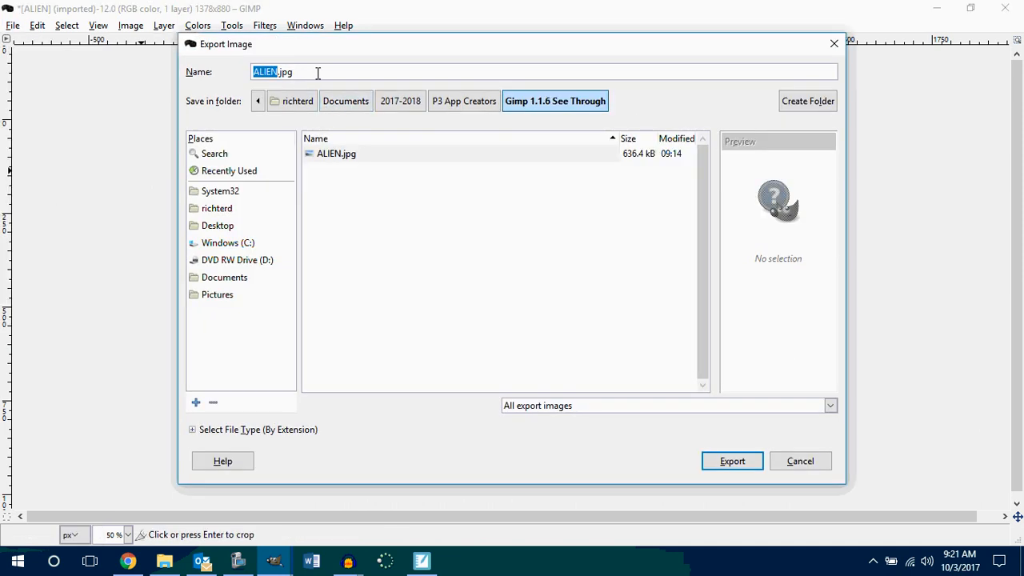
left_click(317, 73)
key("BackSpace")
key("BackSpace")
key("BackSpace")
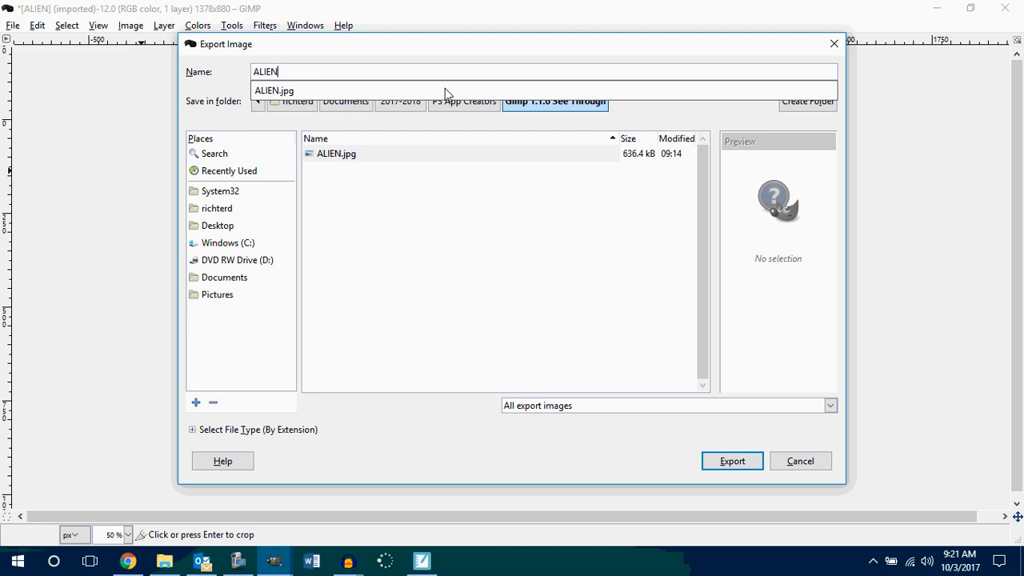
type("wAlpha.png")
left_click(732, 463)
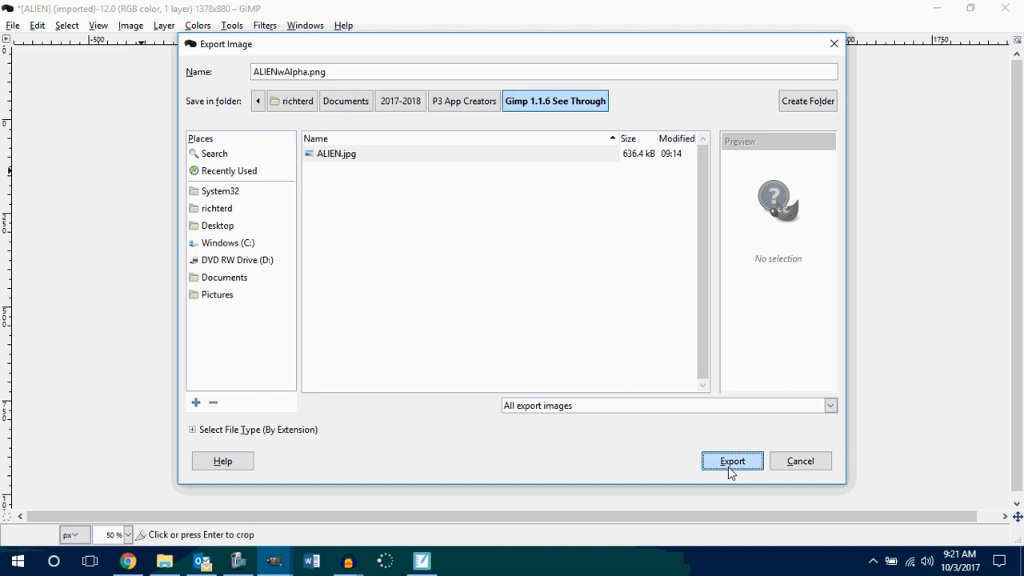
left_click(728, 467)
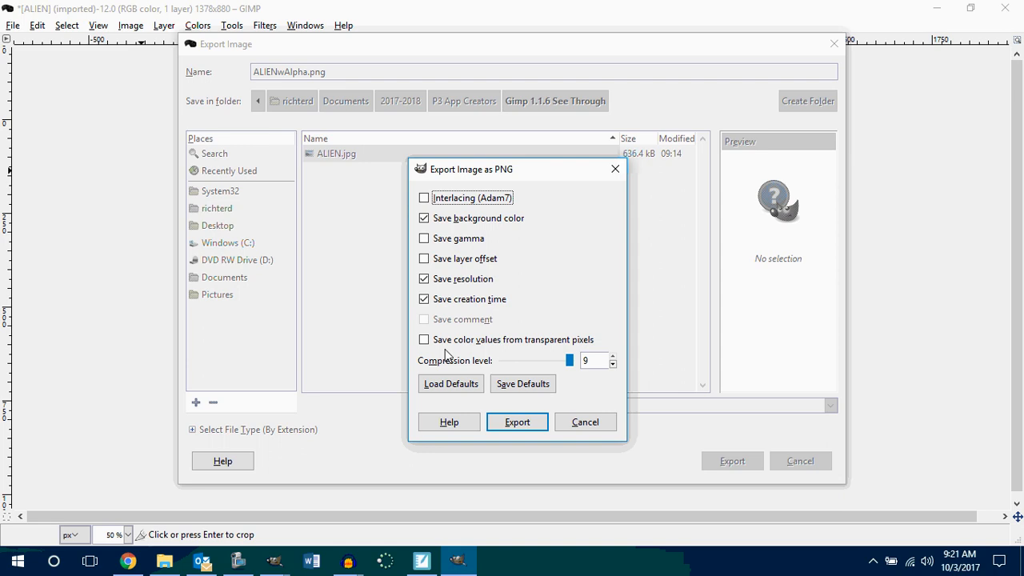
Finish the PNG export with color values from transparent pixels left unsaved, storing these options as the defaults
left_click_drag(547, 175, 579, 86)
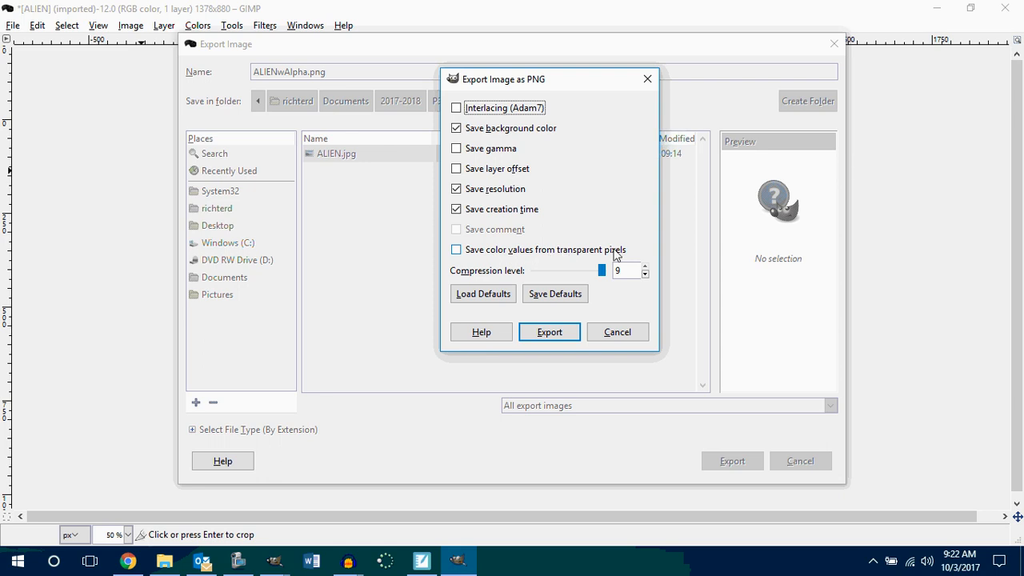
left_click(457, 252)
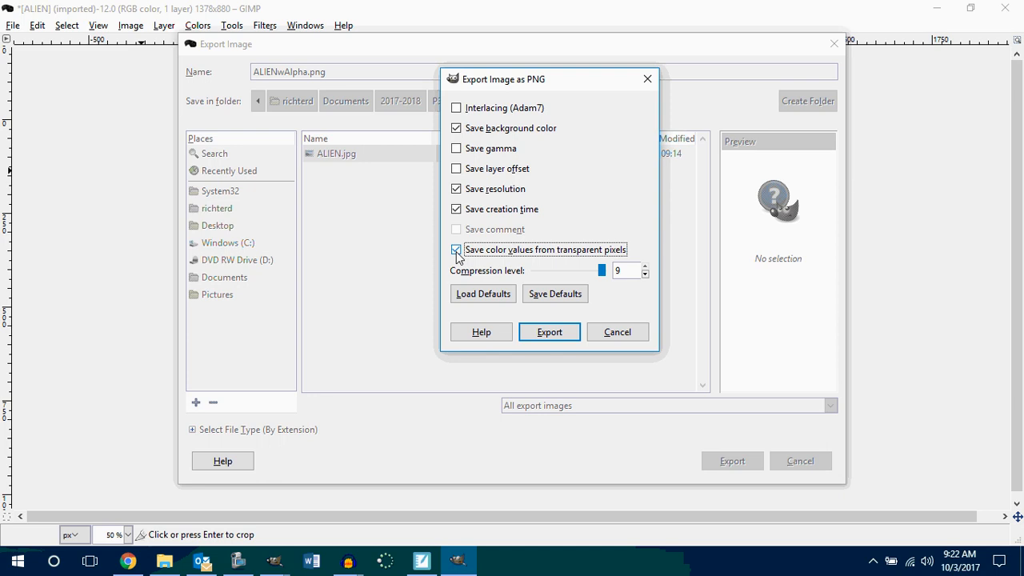
left_click(560, 301)
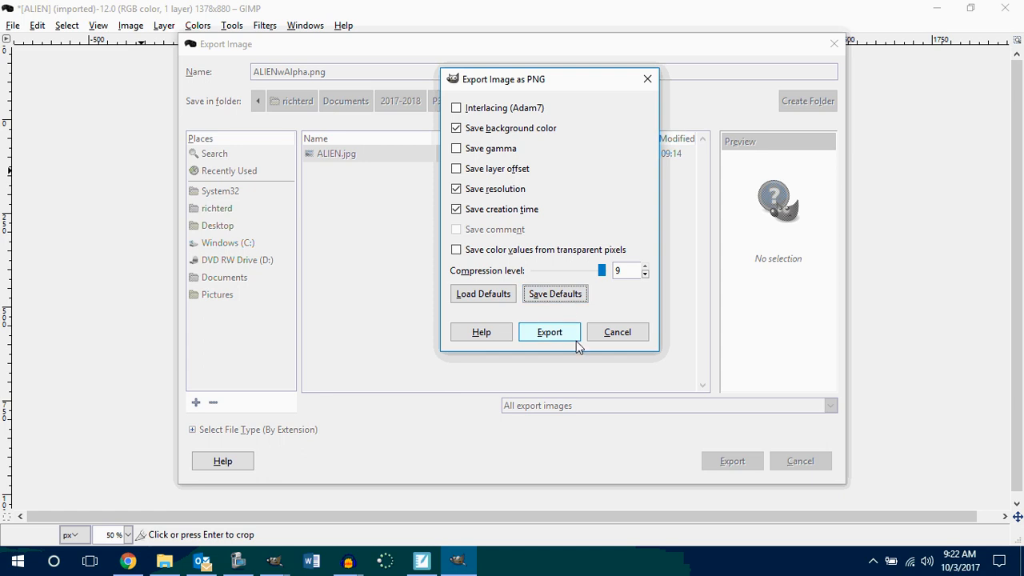
left_click(570, 335)
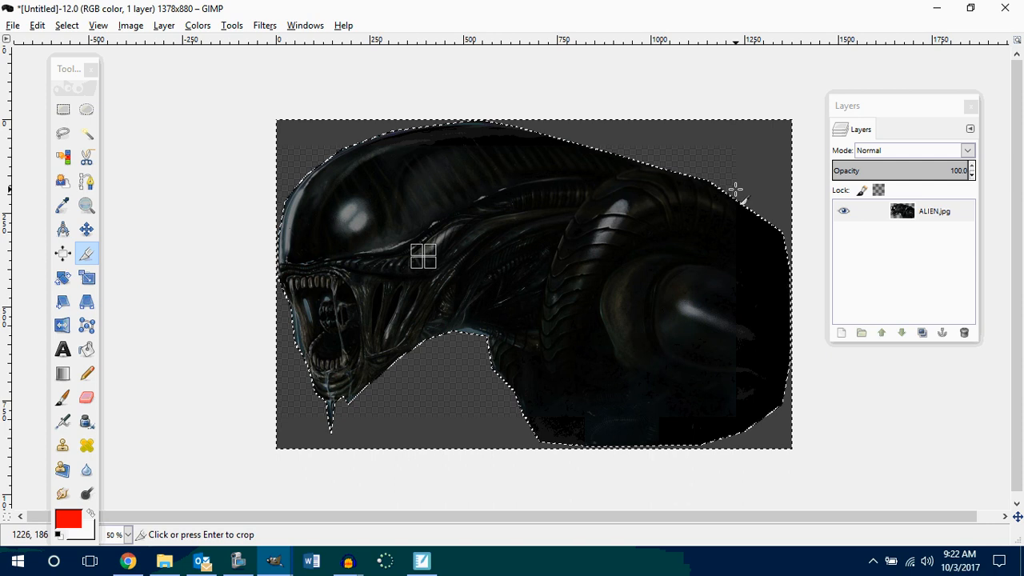
Minimize GIMP, switch to MIT App Inventor in Chrome, and open the list of projects
left_click(935, 8)
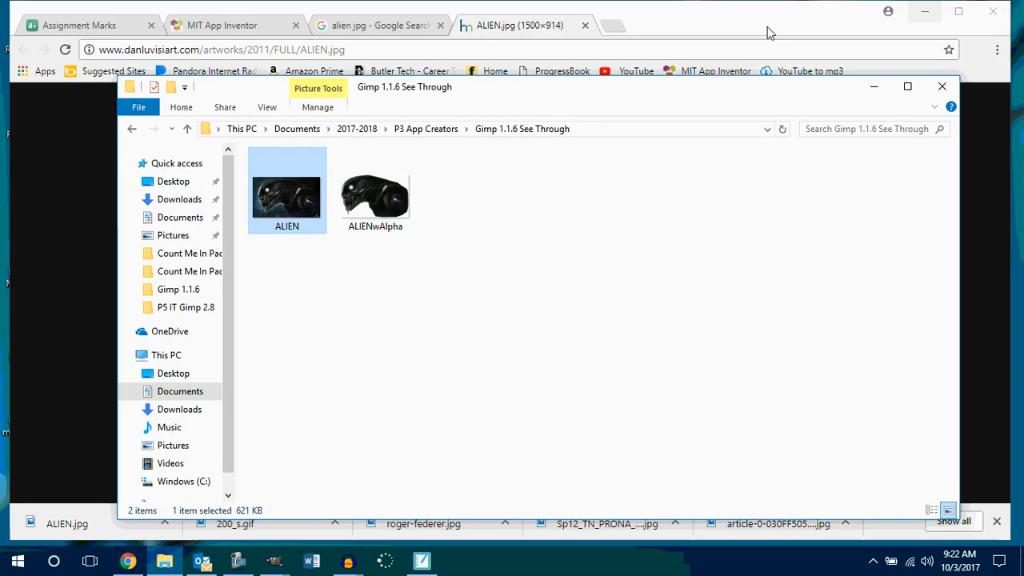
left_click(201, 29)
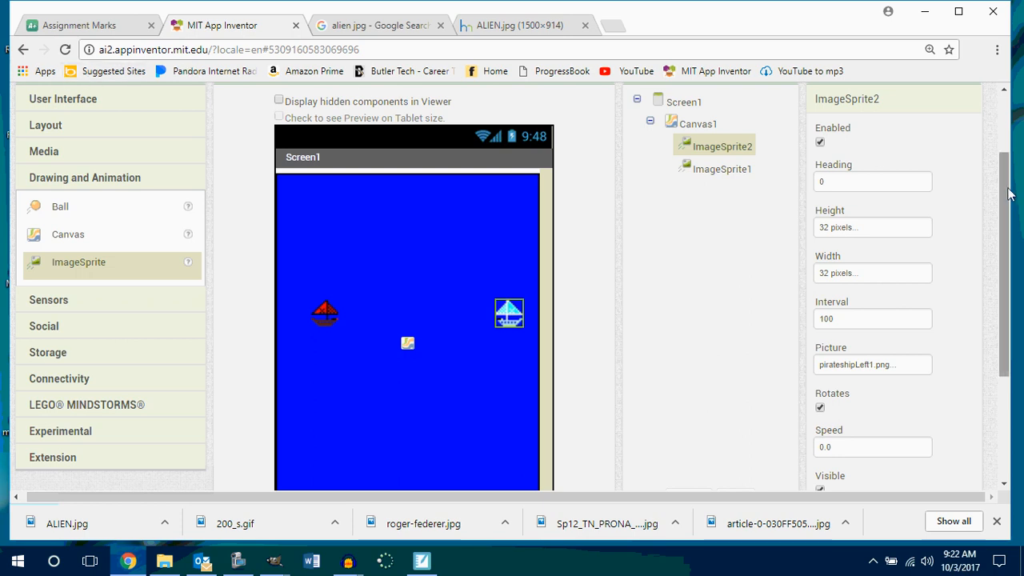
scroll(1009, 193, "up", 3)
left_click(226, 104)
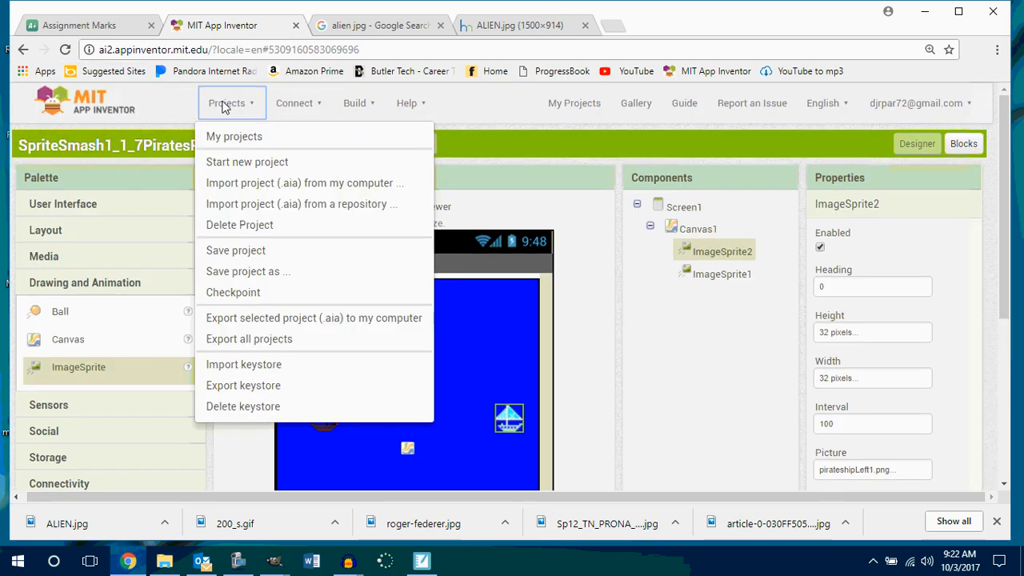
left_click(226, 135)
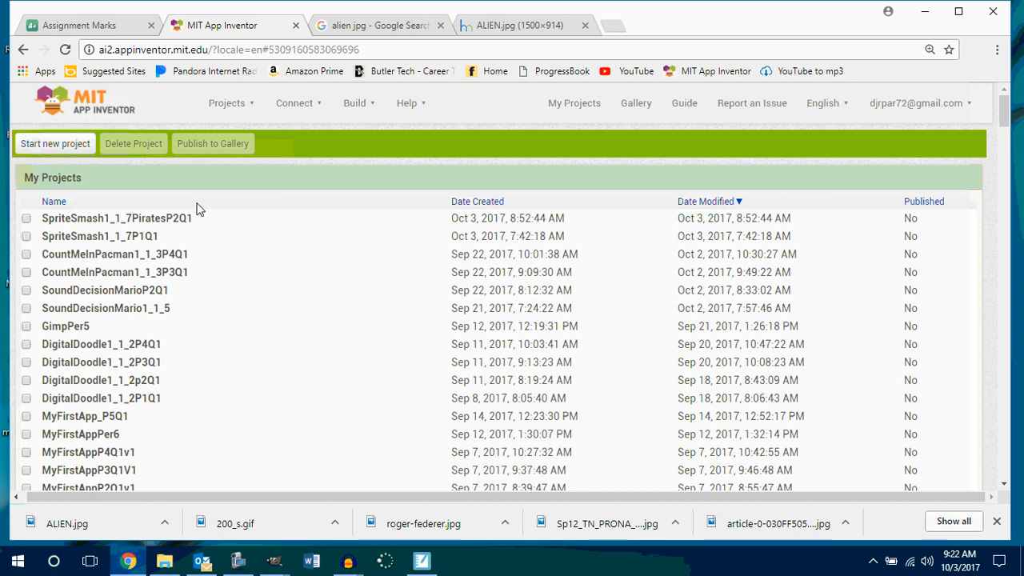
Create a new App Inventor project named SoundDecision1_1_5P3Q1App3
left_click(231, 105)
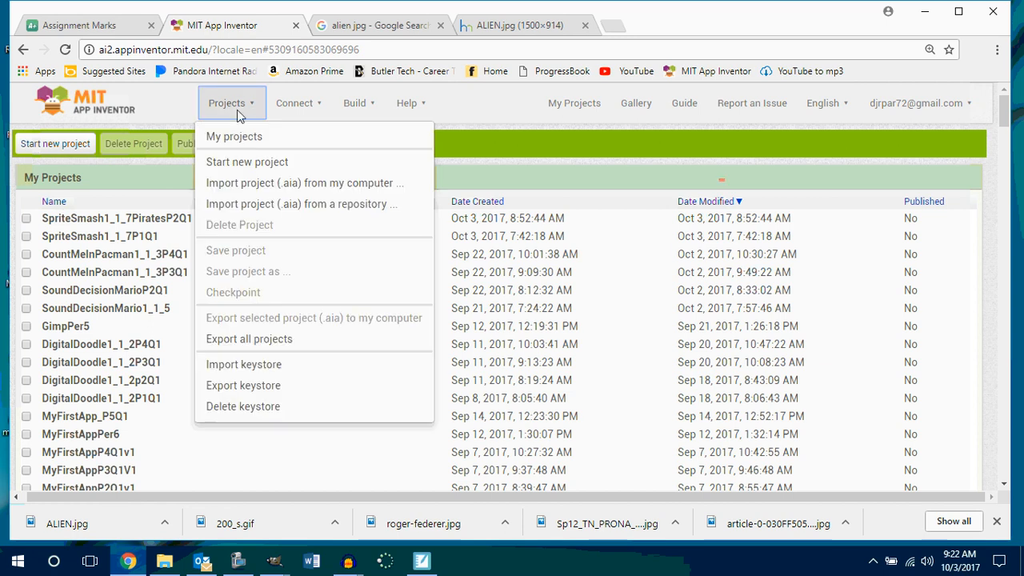
left_click(235, 162)
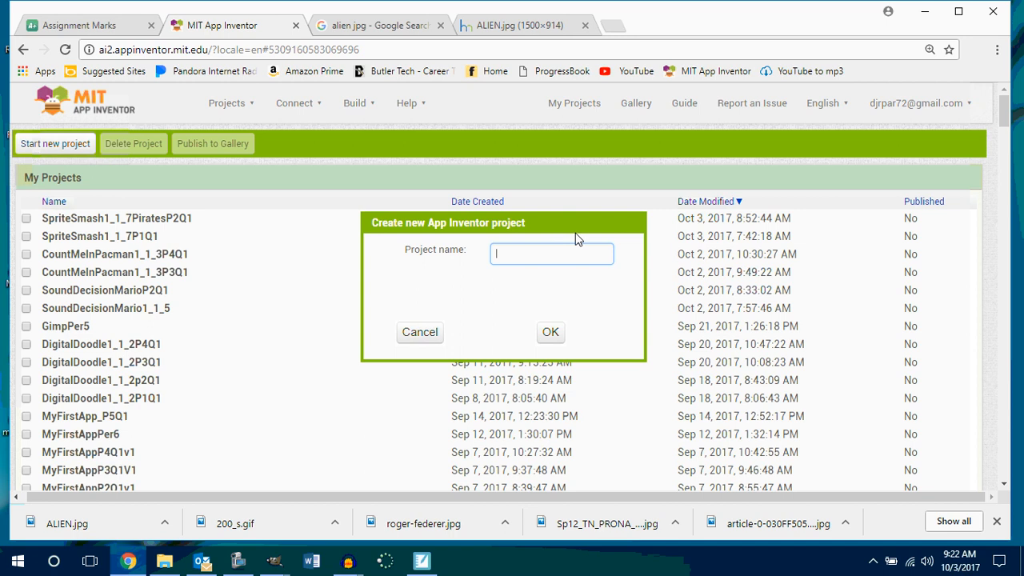
type("SoundDecisi")
type("pp3")
left_click(550, 331)
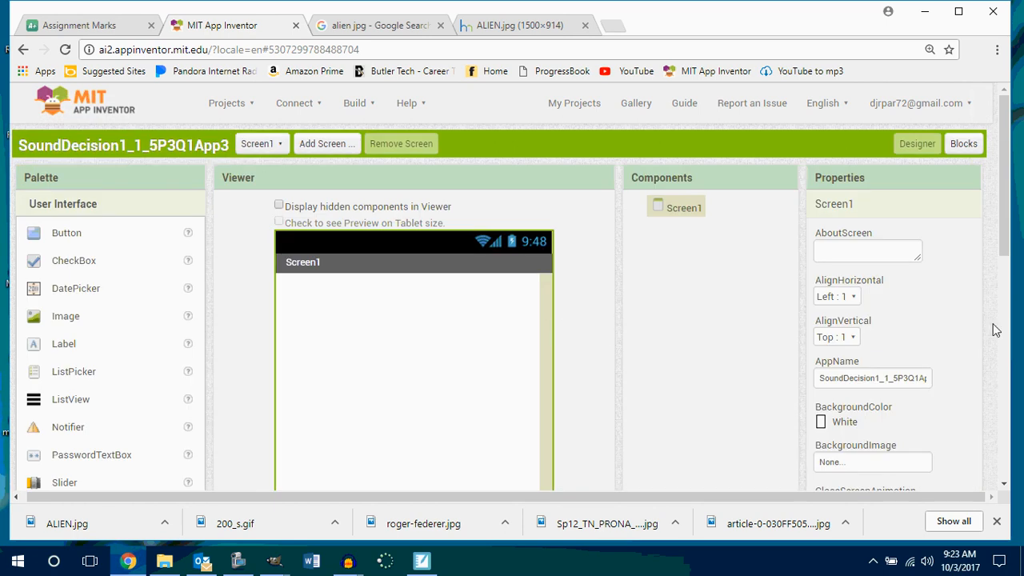
Add a Canvas component from Drawing and Animation to Screen1
left_click_drag(1006, 232, 1011, 319)
left_click(138, 448)
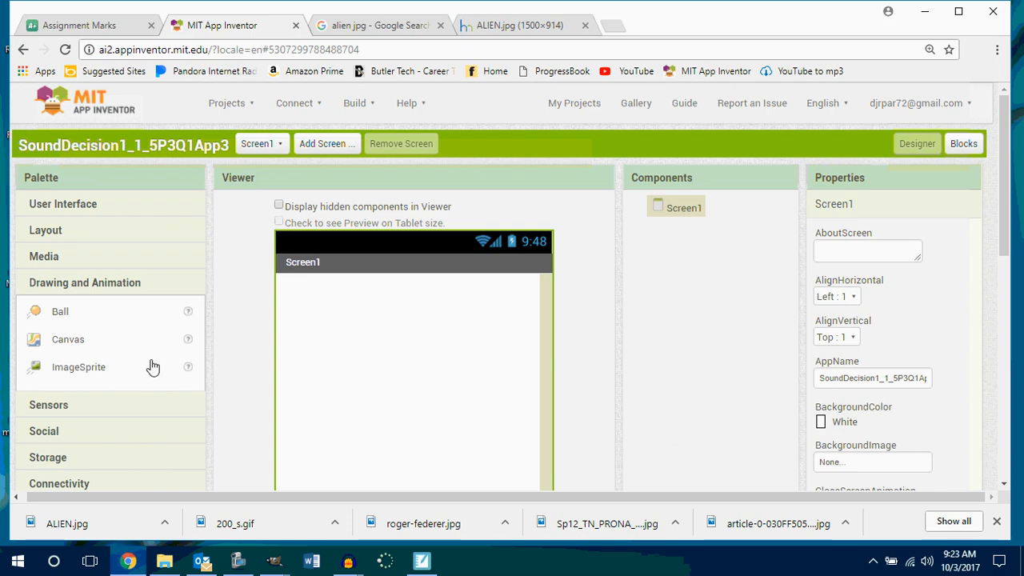
left_click(80, 348)
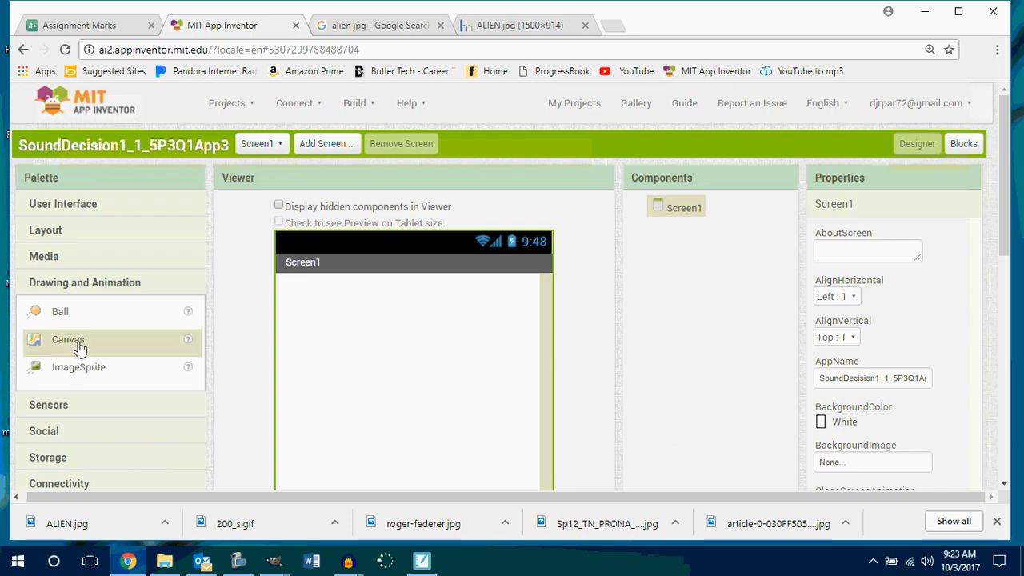
left_click_drag(80, 348, 344, 372)
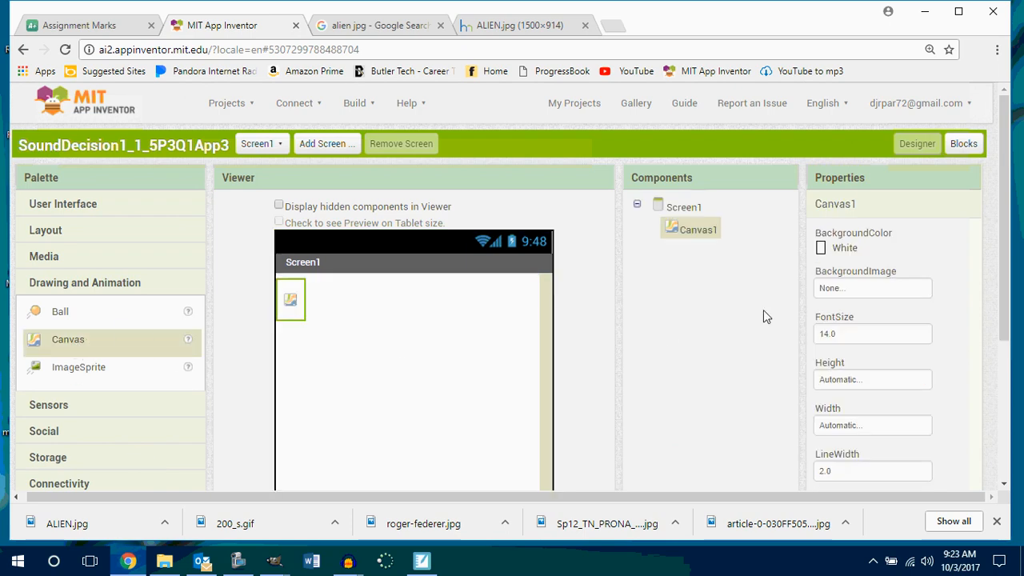
Set the canvas's height and width to Fill parent, and place an ImageSprite just below its centre
left_click(857, 382)
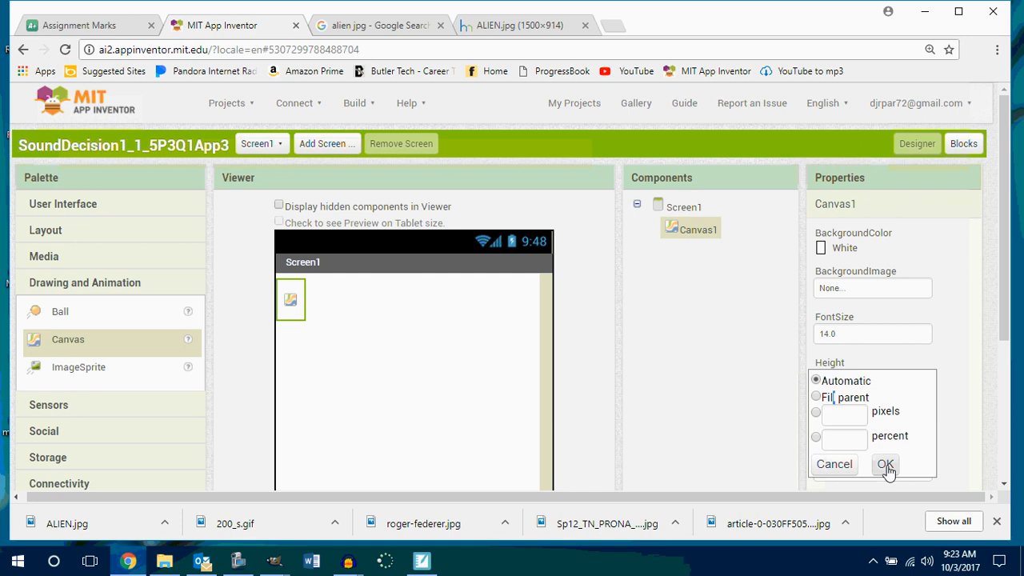
left_click(816, 397)
left_click(885, 465)
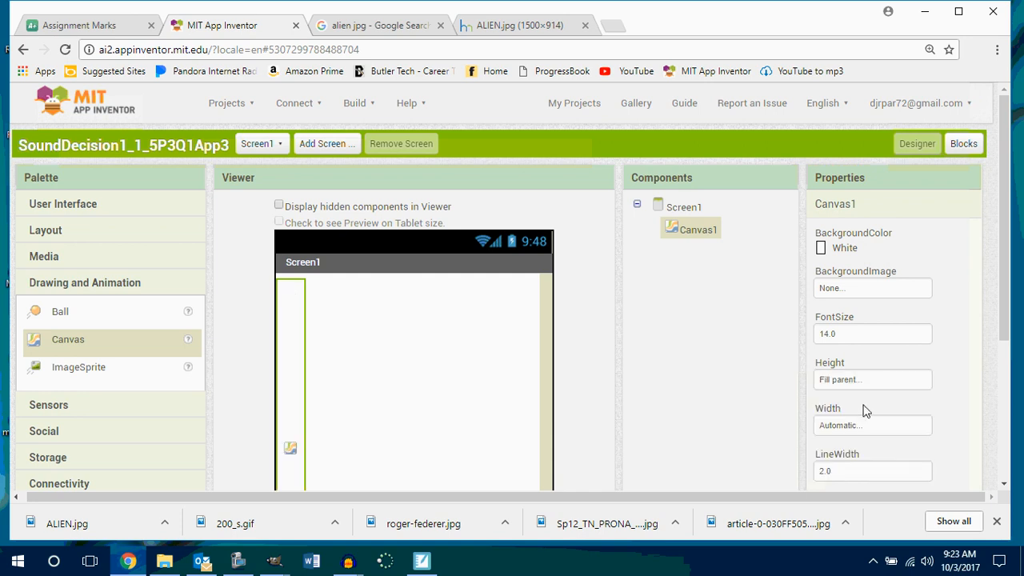
scroll(868, 360, "down", 2)
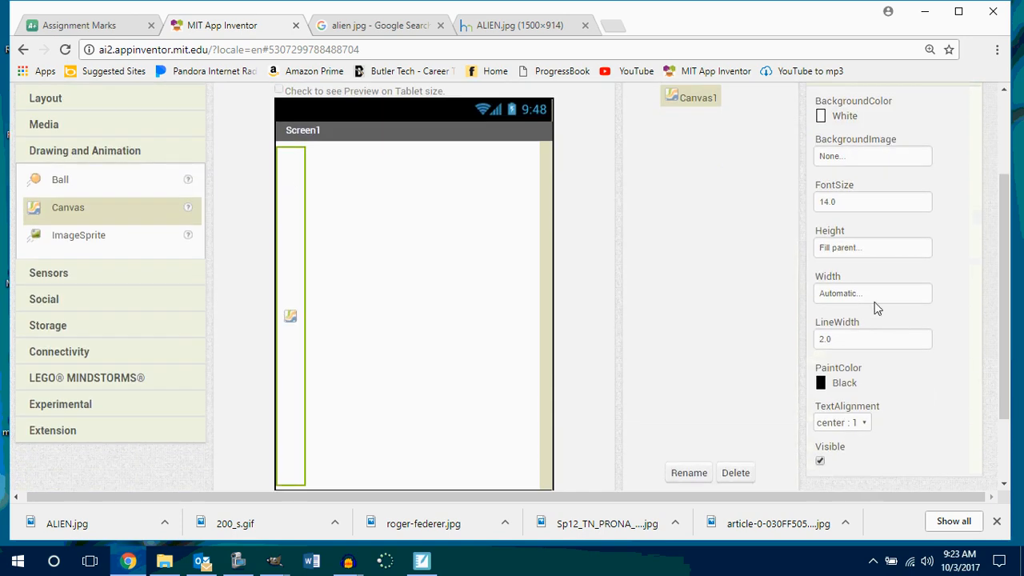
left_click(860, 293)
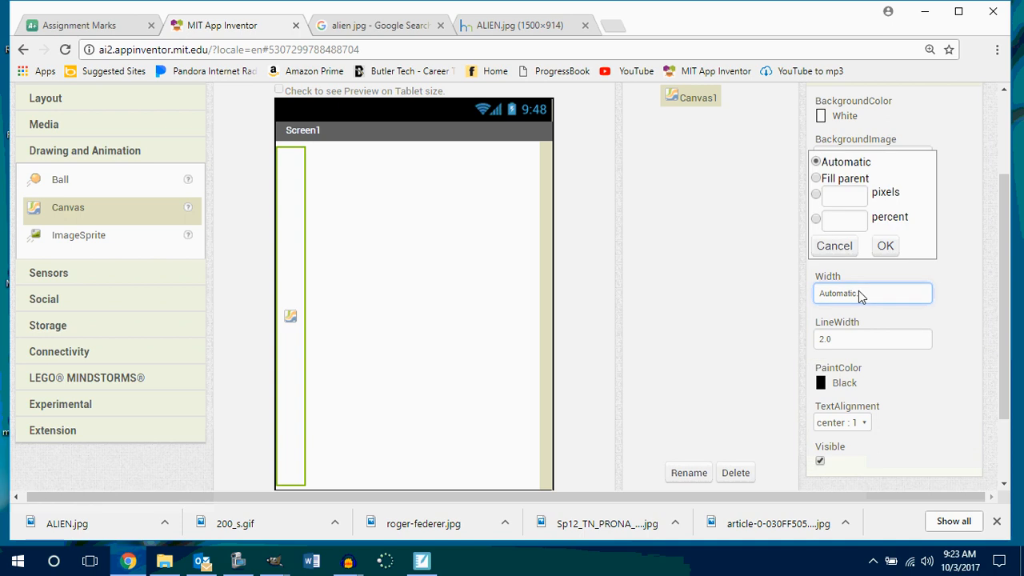
left_click(822, 179)
left_click(885, 246)
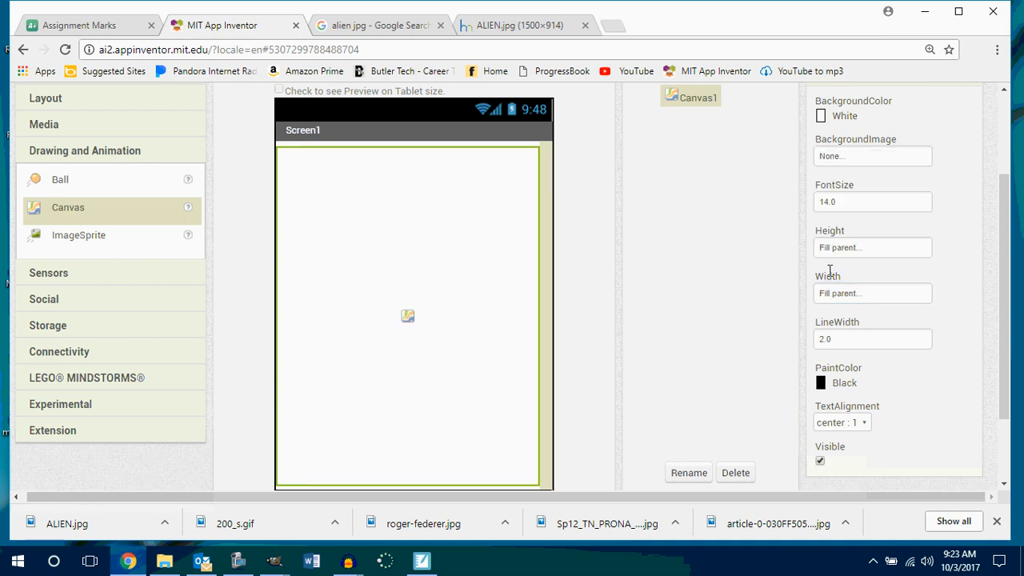
left_click_drag(71, 236, 398, 359)
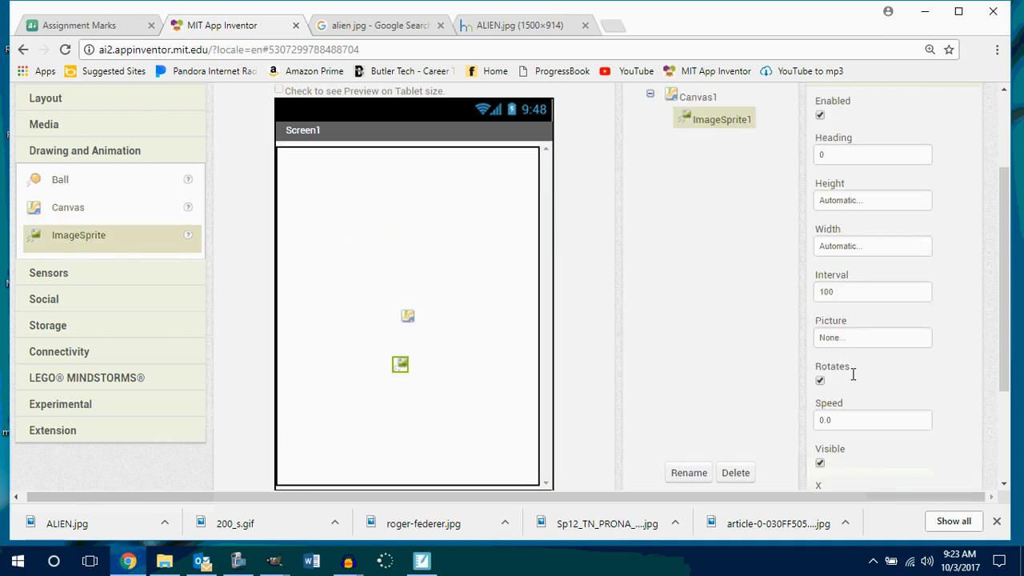
Try Magenta as the canvas's background color, and change it to Blue
scroll(1009, 238, "up", 1)
left_click_drag(1007, 238, 1014, 203)
left_click(679, 194)
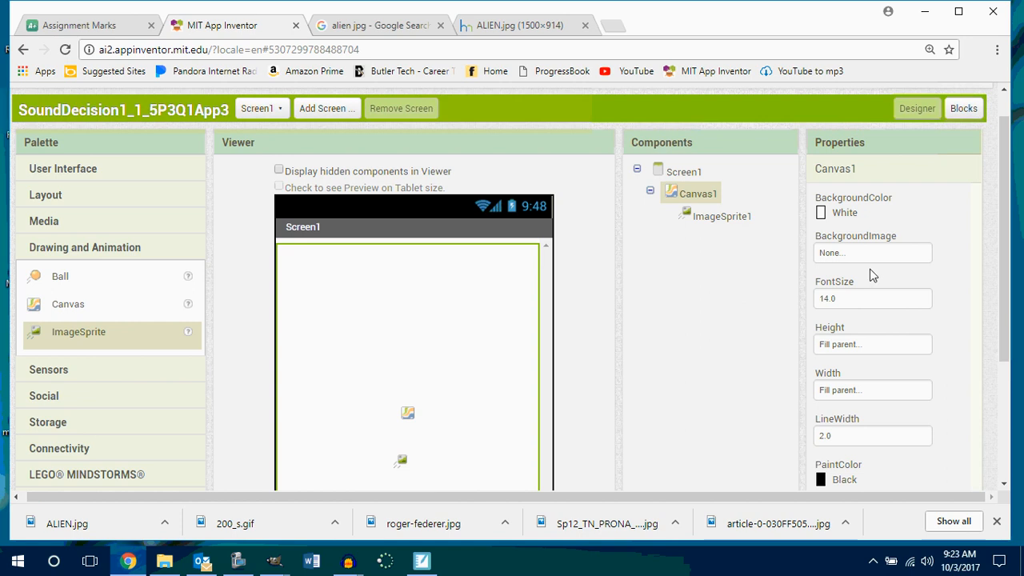
left_click(845, 213)
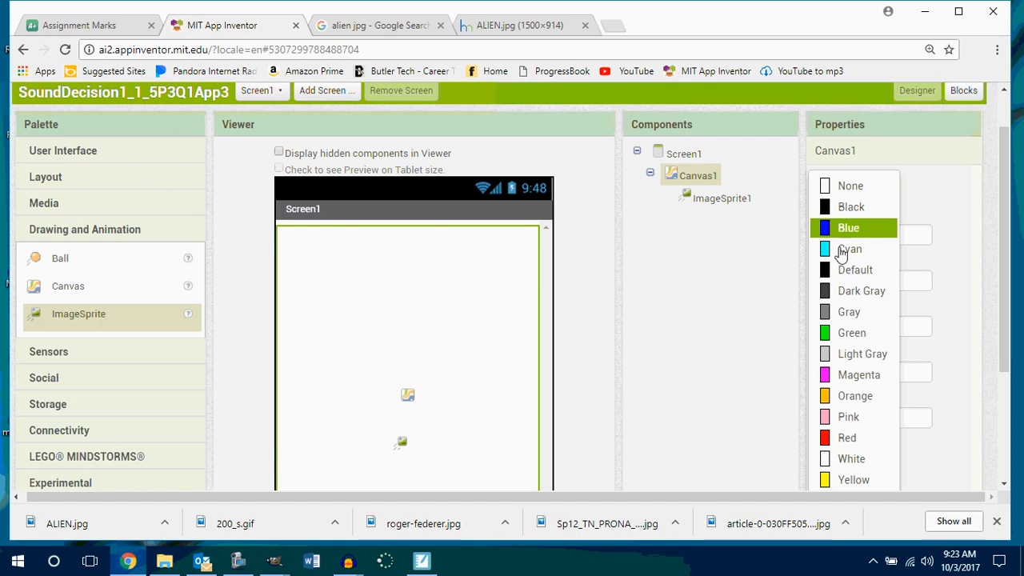
left_click(862, 378)
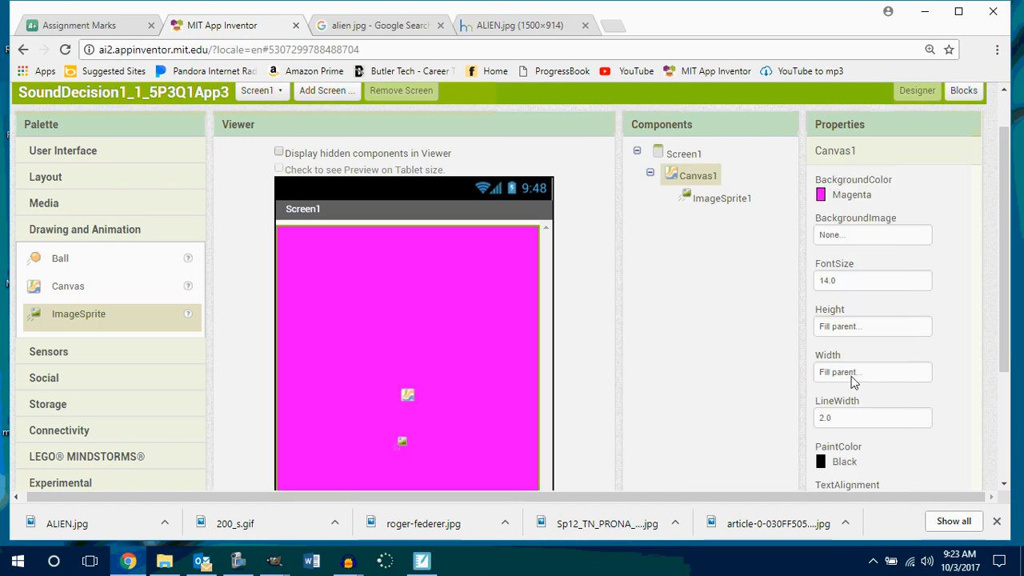
left_click(850, 194)
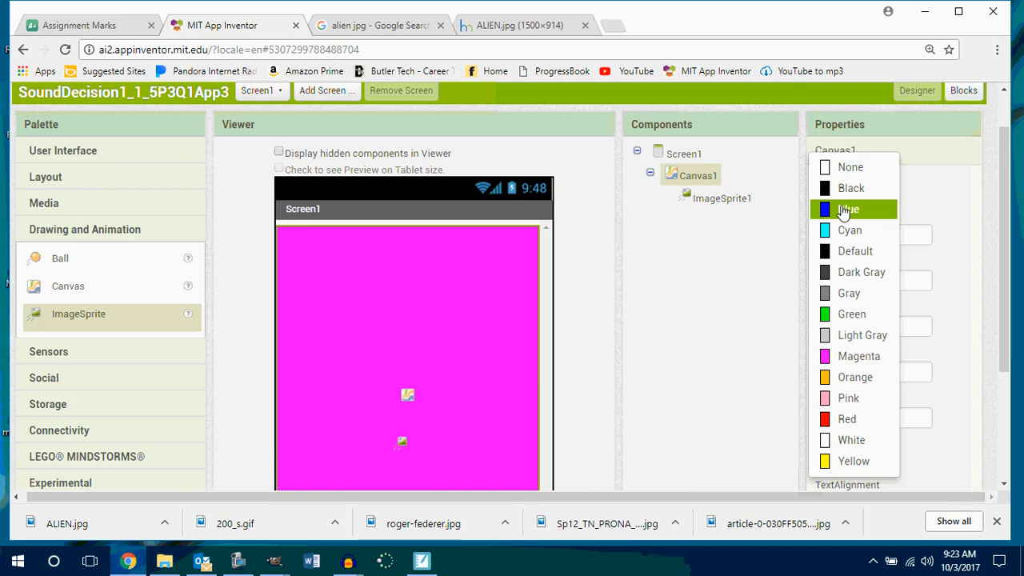
left_click(844, 209)
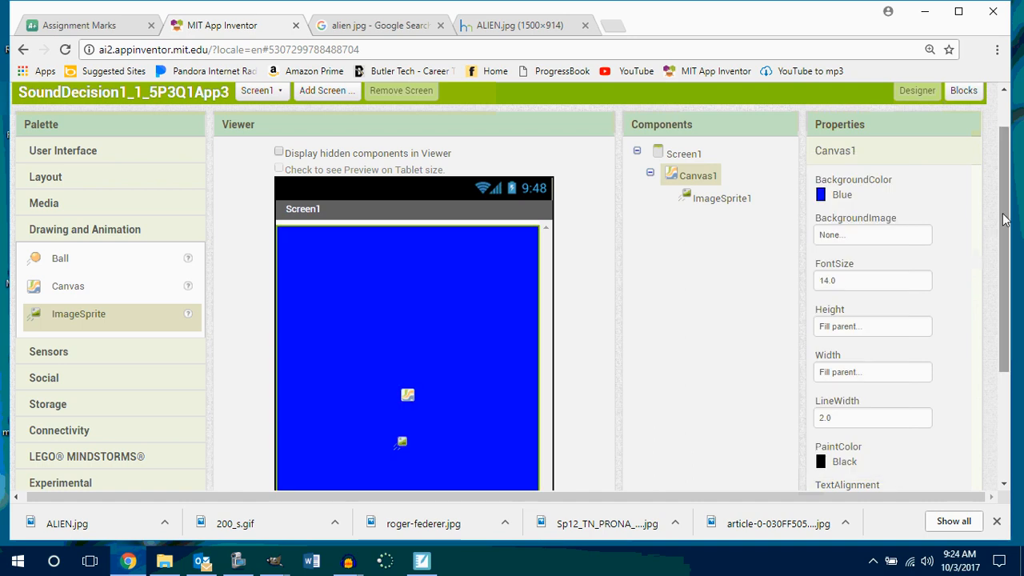
Upload ALIENwAlpha from the Gimp 1.1.6 See Through folder in P3 App Creators as the image sprite's picture
left_click_drag(1004, 218, 1003, 276)
left_click(404, 352)
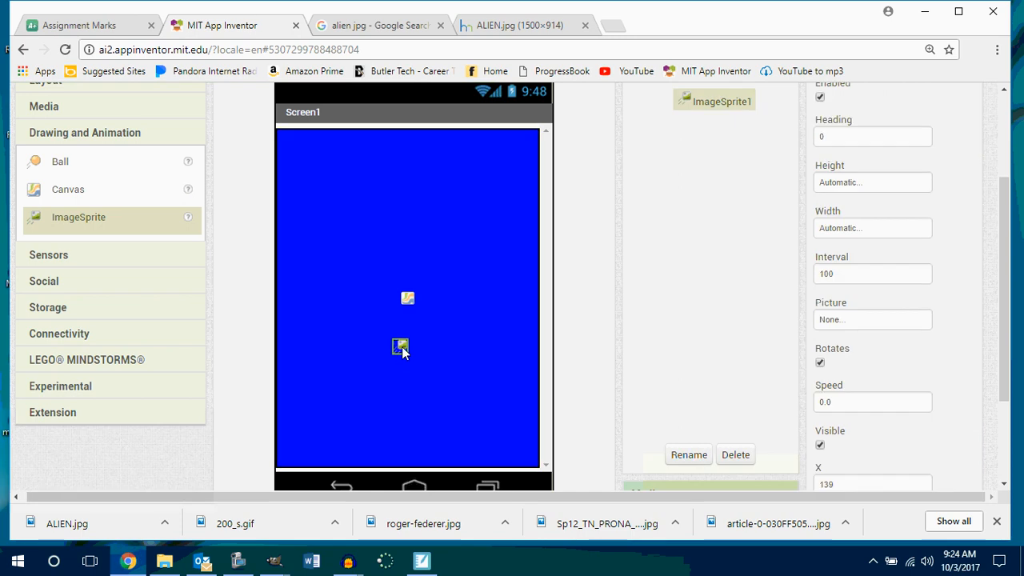
left_click(878, 322)
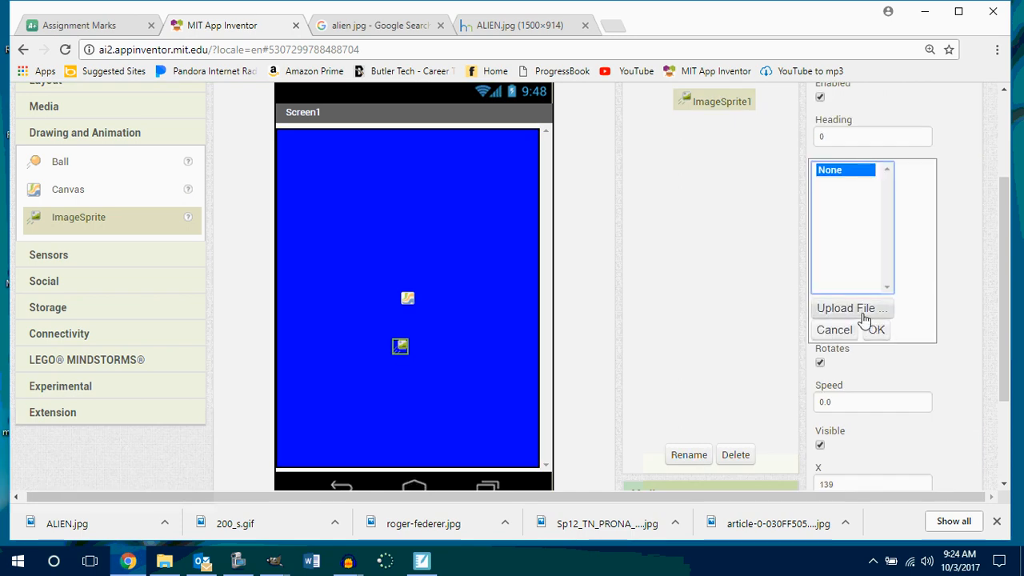
left_click(834, 318)
left_click(388, 192)
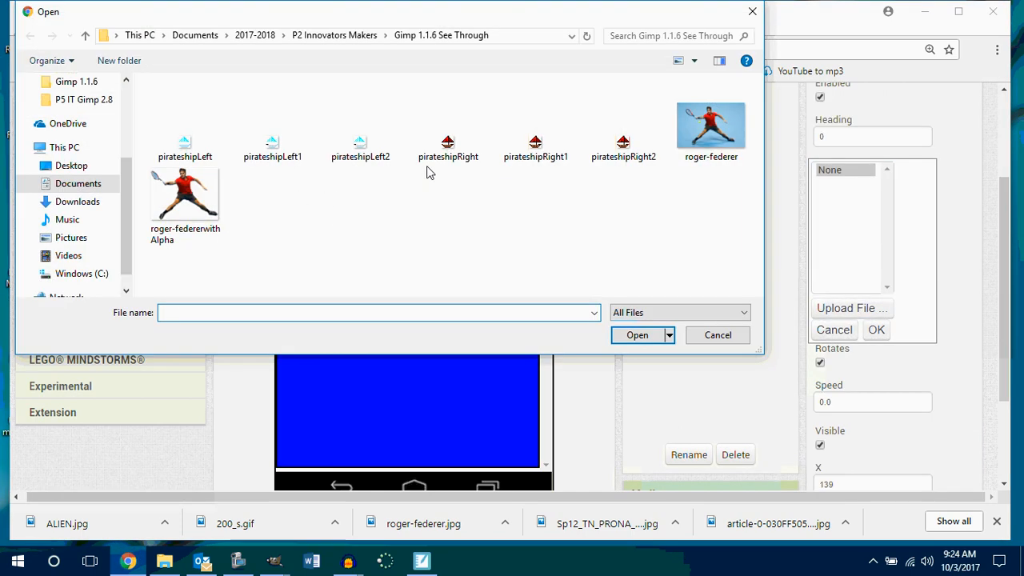
left_click(256, 37)
double_click(220, 136)
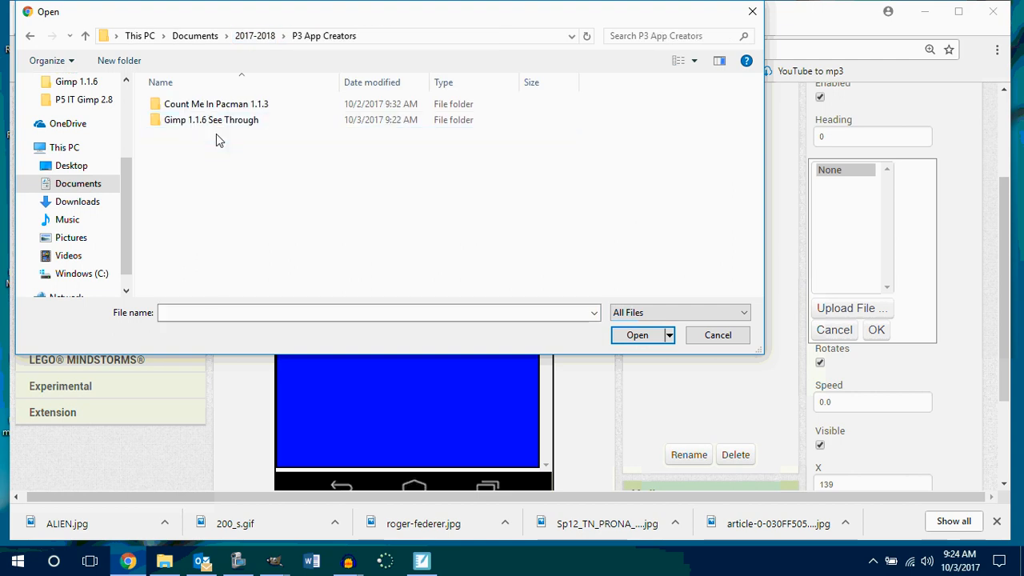
double_click(216, 121)
left_click(284, 112)
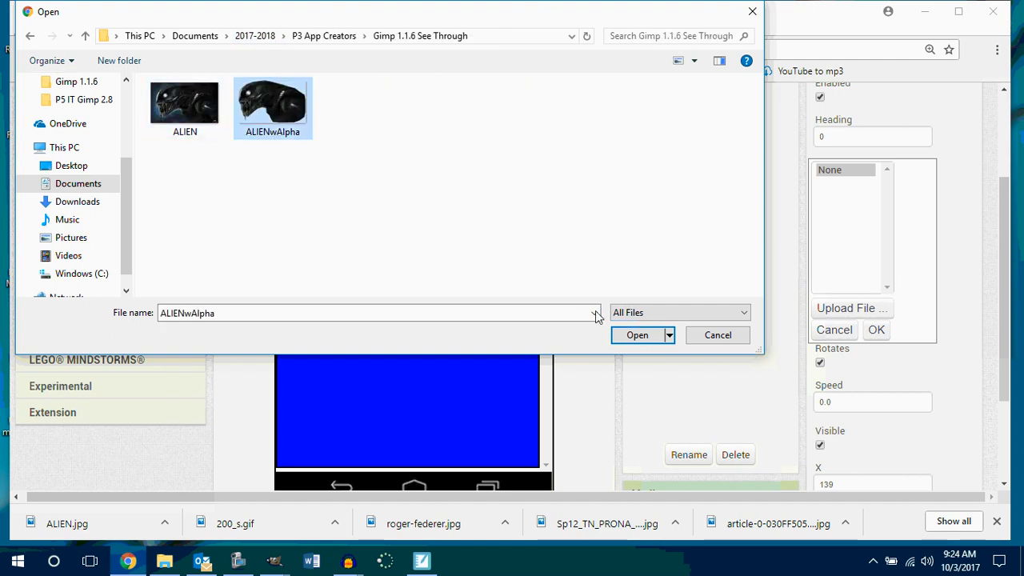
left_click(636, 335)
left_click(483, 236)
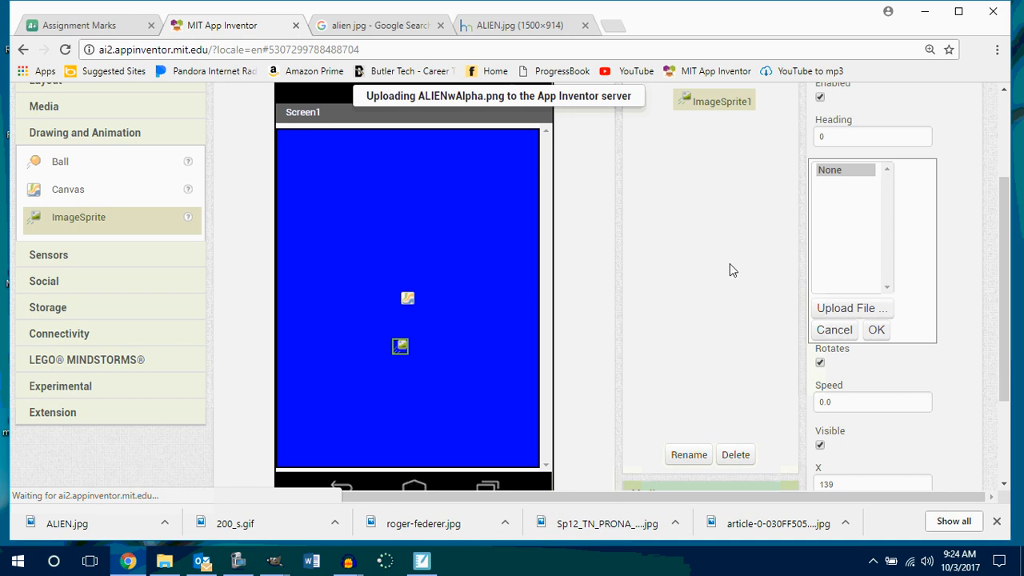
Repeat the upload of ALIENwAlpha for the image sprite's picture
left_click(850, 310)
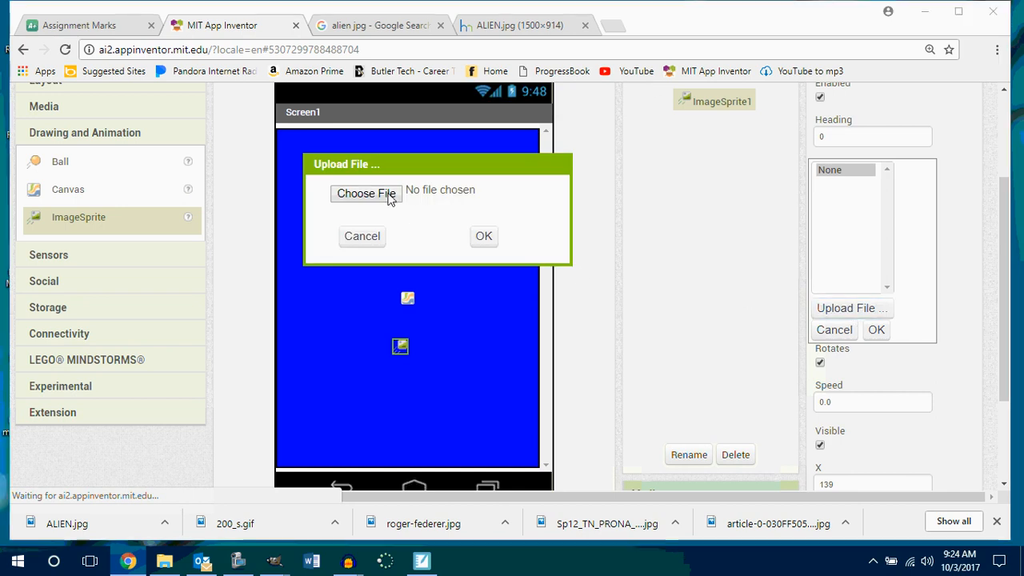
left_click(390, 195)
left_click(292, 108)
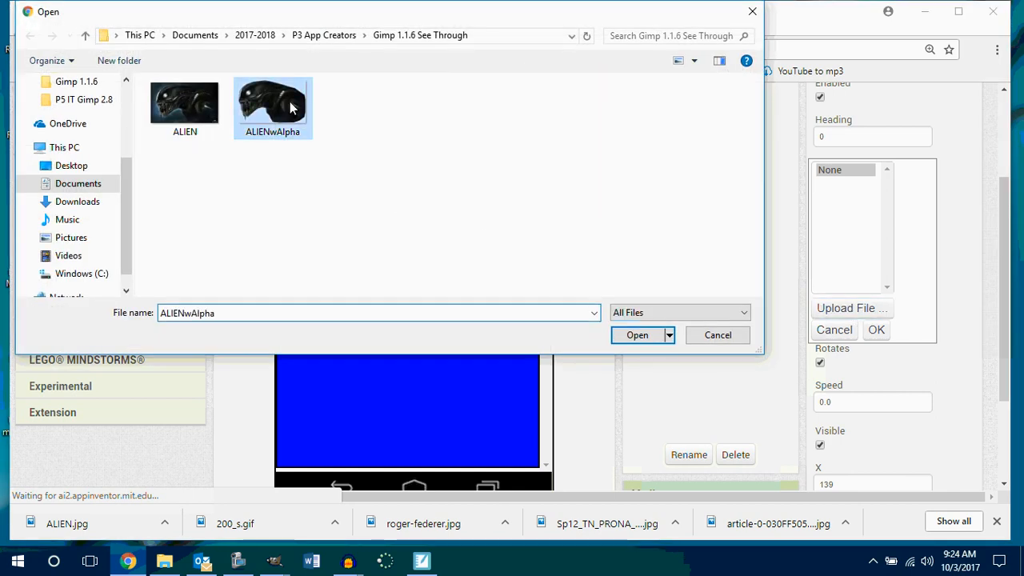
left_click(637, 334)
left_click(481, 234)
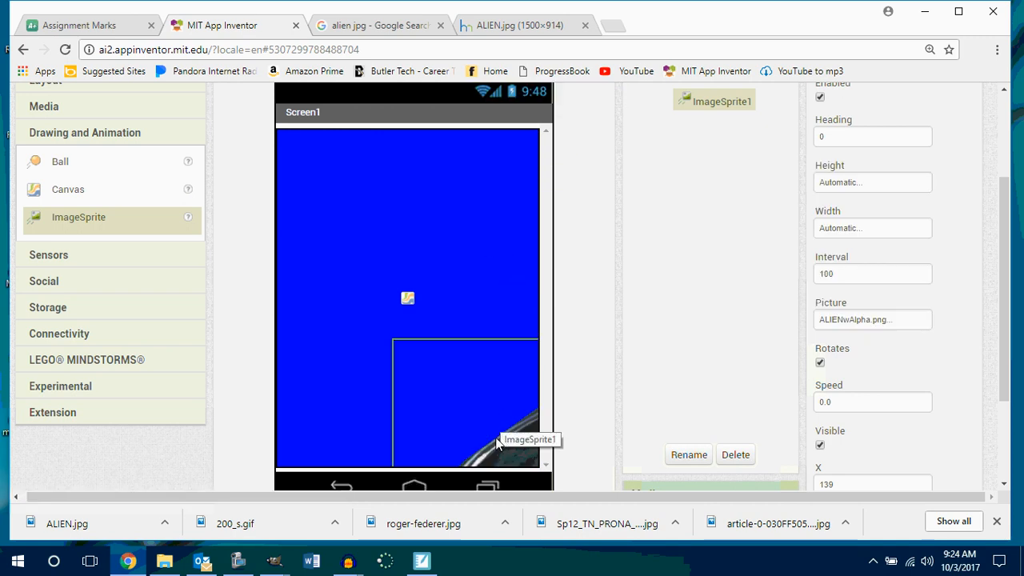
Set the image sprite's height and width to 96 pixels each, and move it to the right of the canvas's centre
left_click(857, 184)
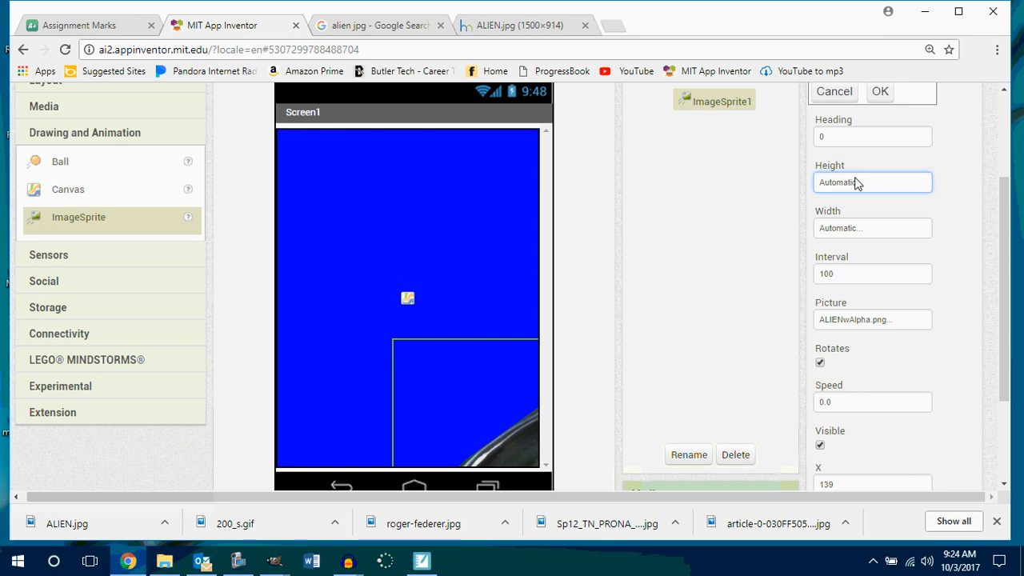
scroll(1003, 288, "up", 2)
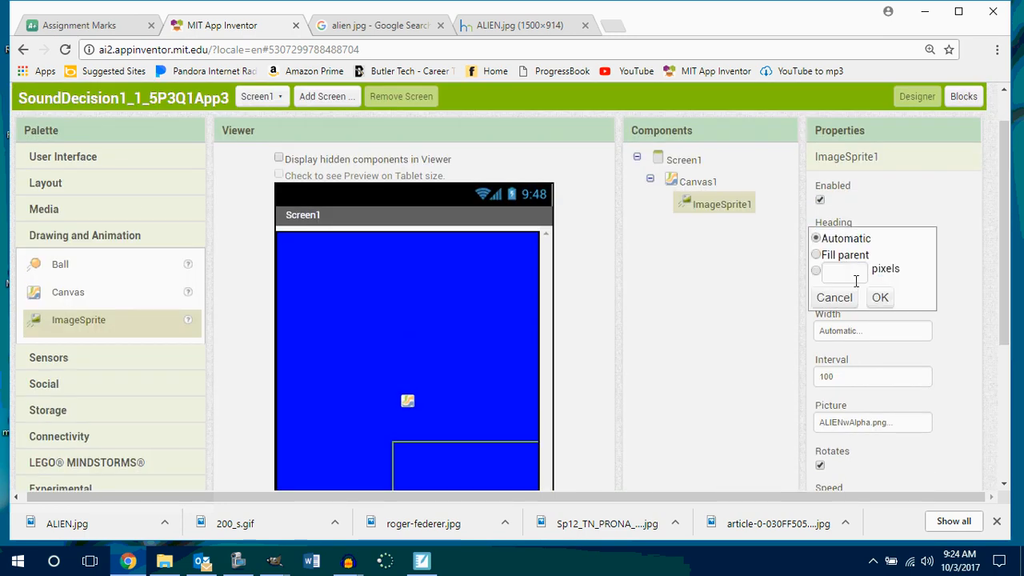
left_click(846, 274)
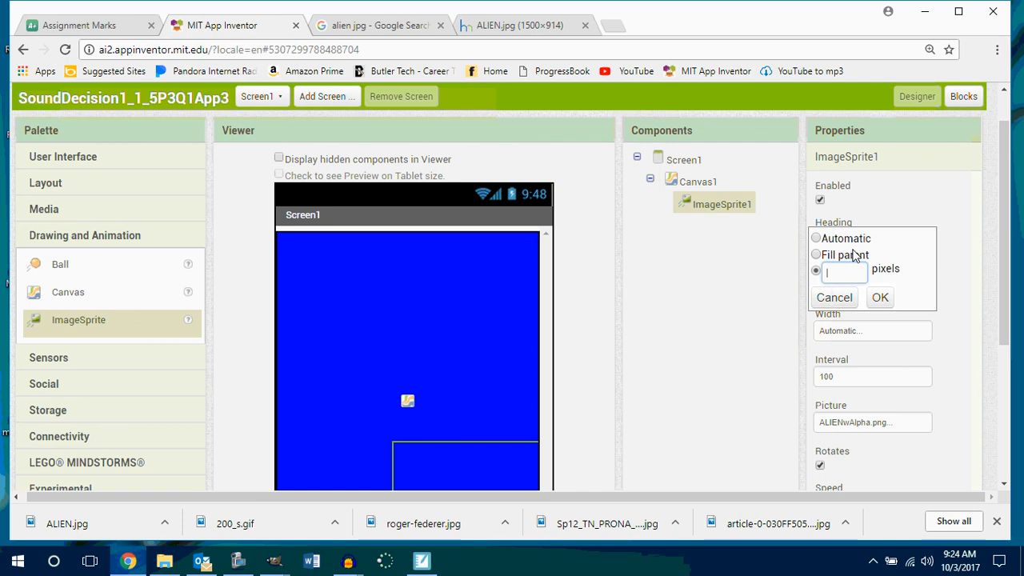
type("96")
left_click(880, 297)
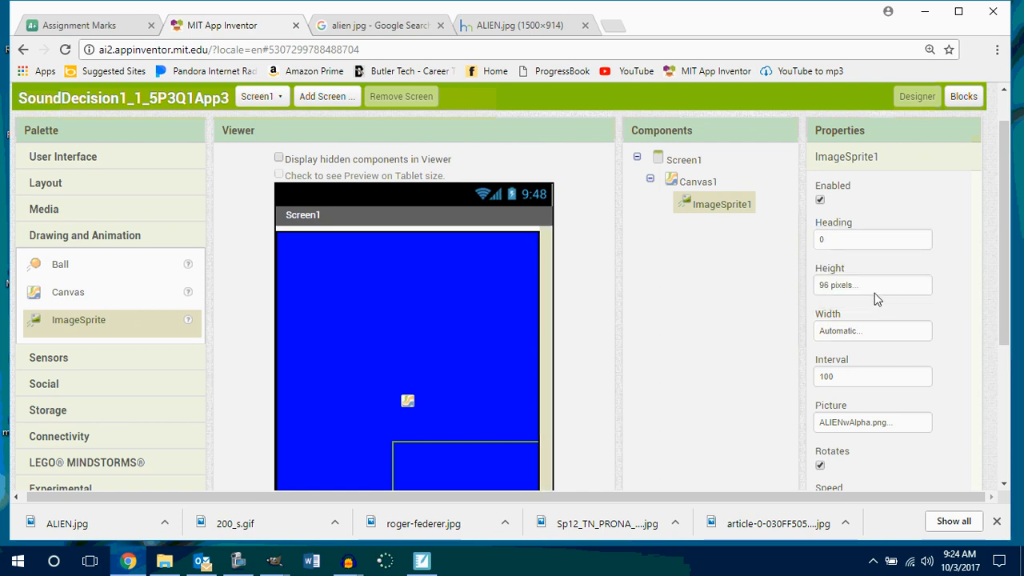
left_click(858, 332)
left_click(831, 316)
type("96")
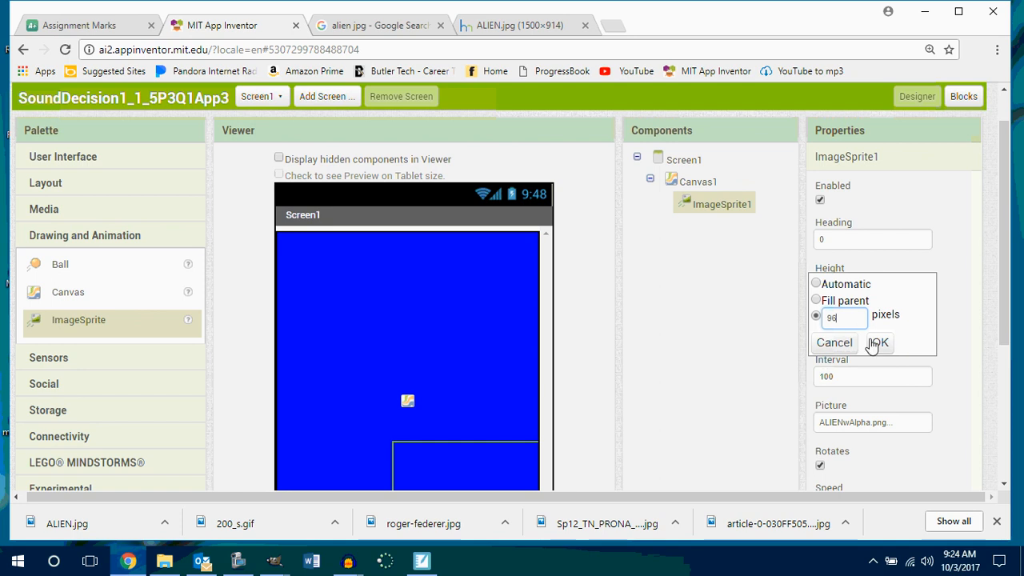
left_click(879, 343)
left_click_drag(431, 481, 415, 355)
left_click_drag(460, 420, 429, 348)
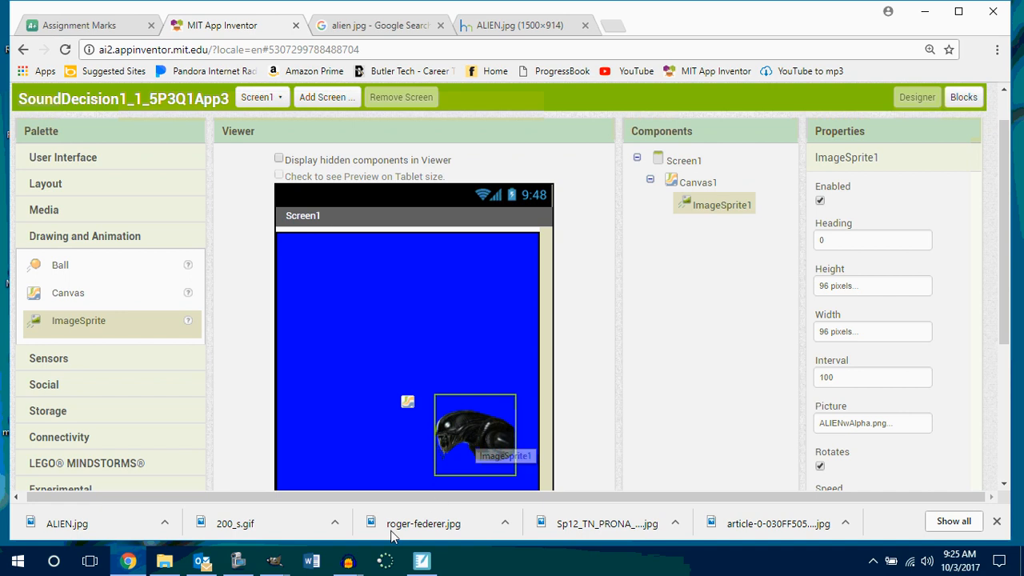
Switch to the cut-out alien image in GIMP and clear its selection with the Rectangle Select tool
left_click(280, 571)
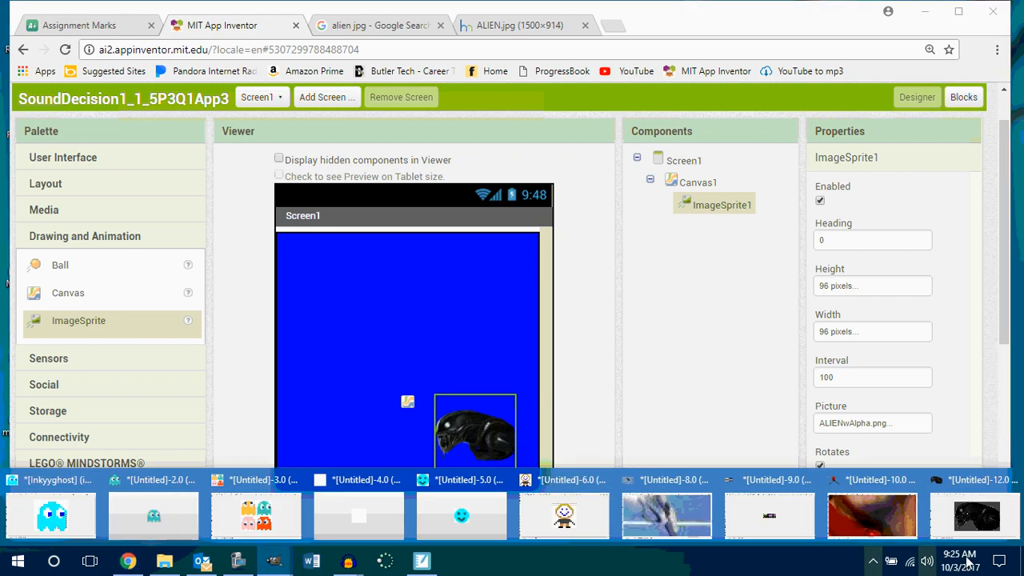
left_click(948, 520)
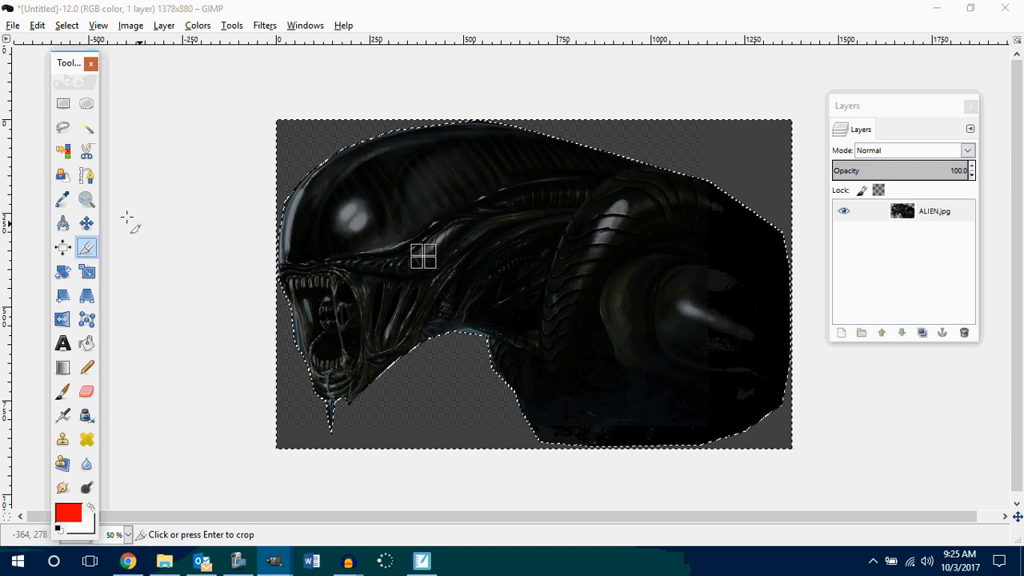
left_click(63, 103)
left_click(136, 120)
Flip the whole alien image horizontally
right_click(398, 187)
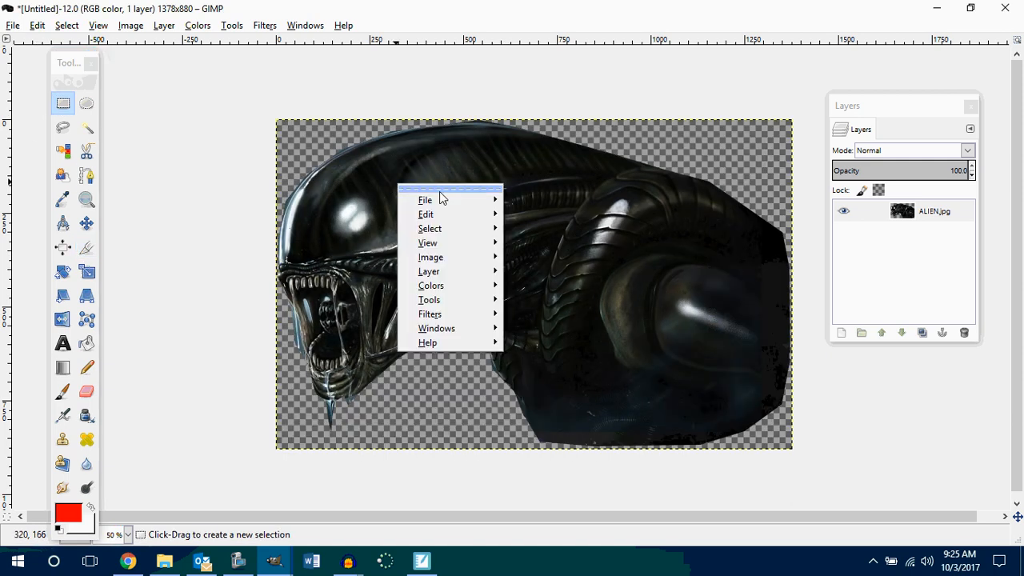
mouse_move(458, 267)
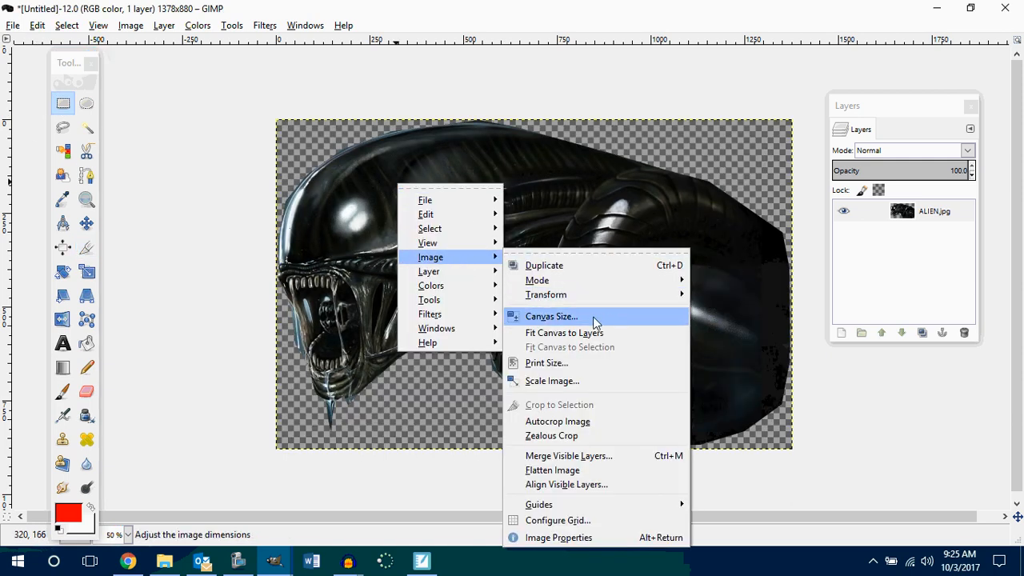
mouse_move(593, 297)
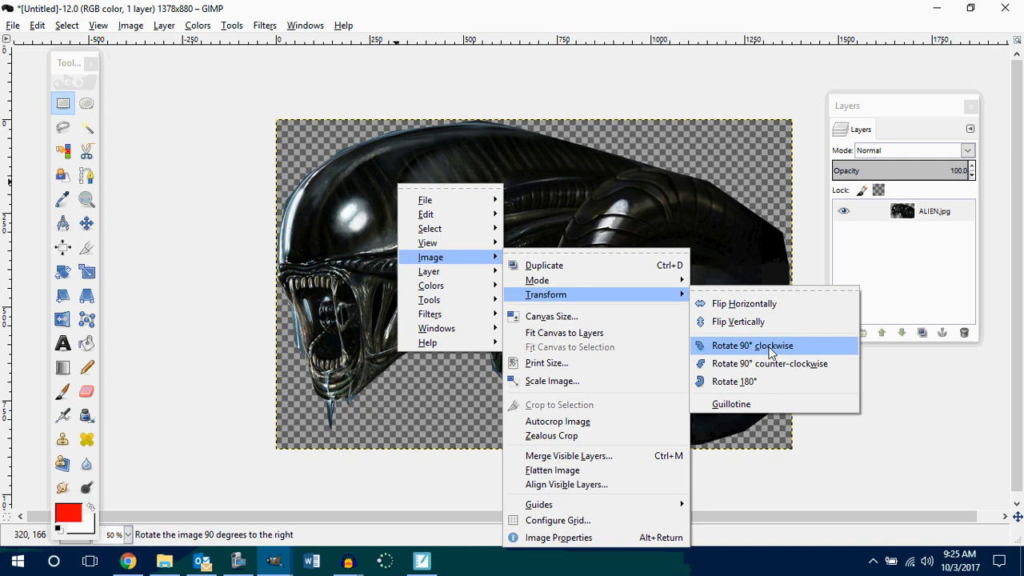
left_click(771, 303)
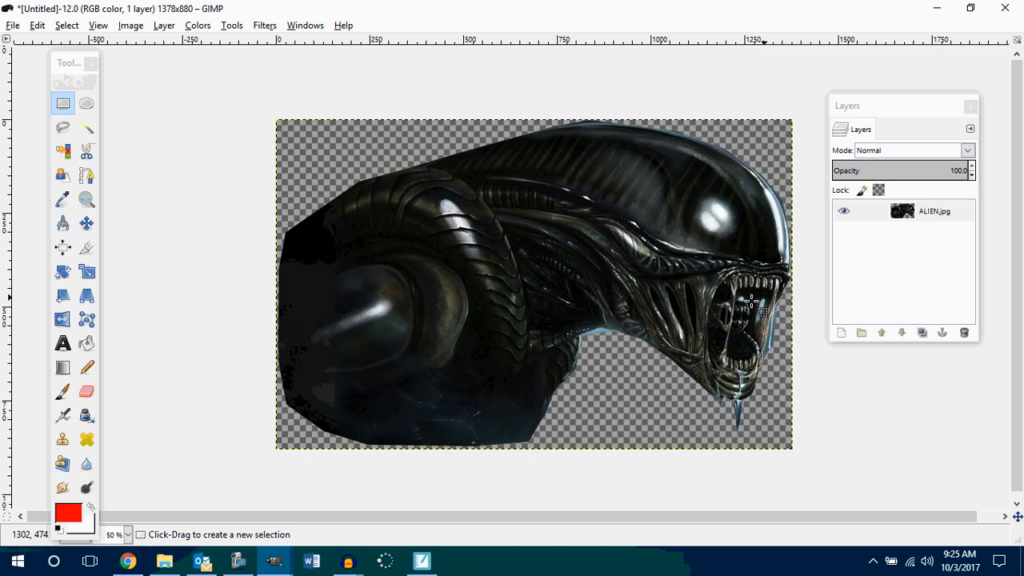
Try rotating the alien image 90° clockwise, and undo the rotation while keeping the horizontal flip
right_click(522, 248)
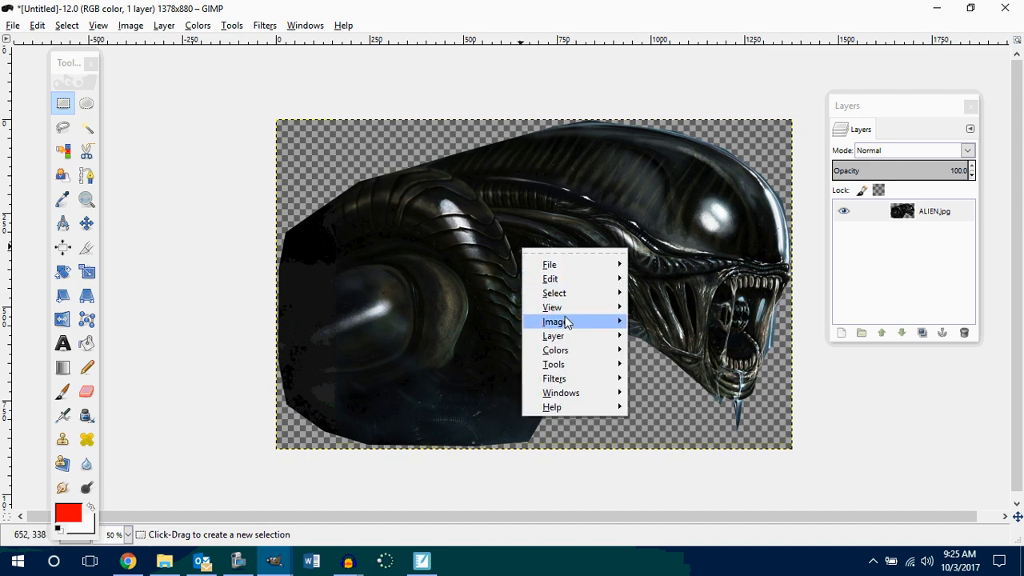
mouse_move(560, 321)
mouse_move(705, 328)
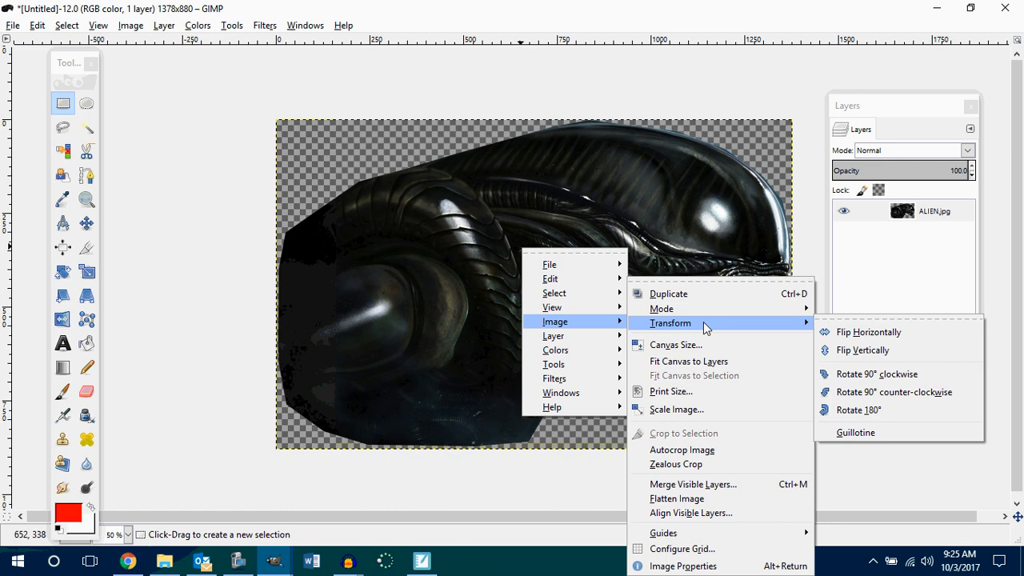
left_click(894, 370)
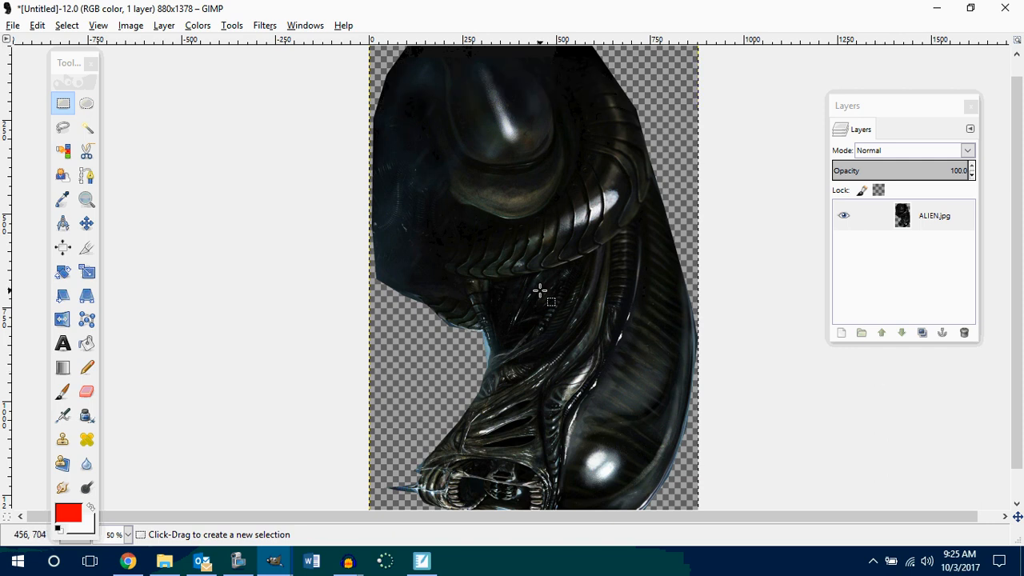
key("ctrl+z")
key("ctrl+z")
key("ctrl+z")
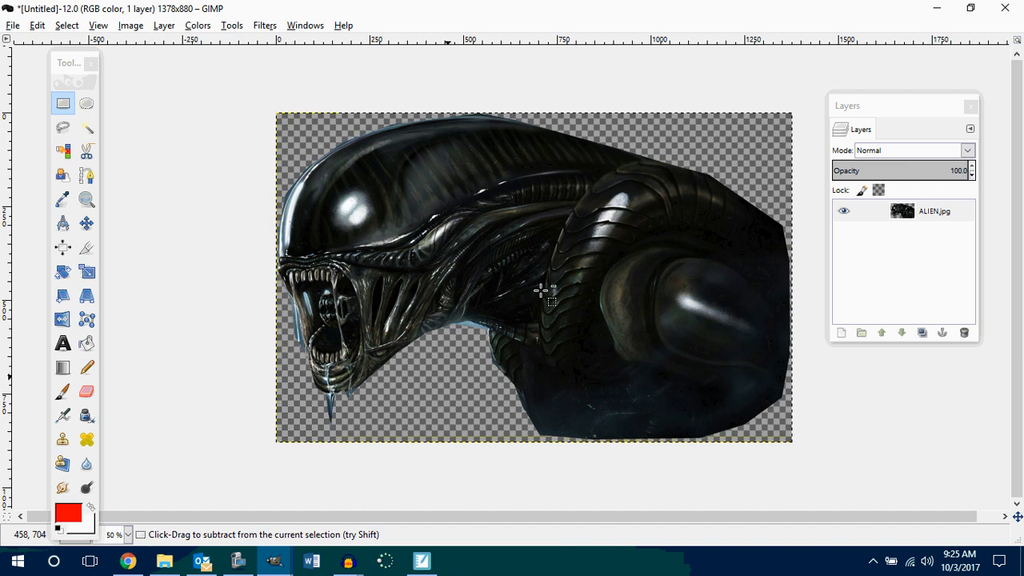
key("ctrl+z")
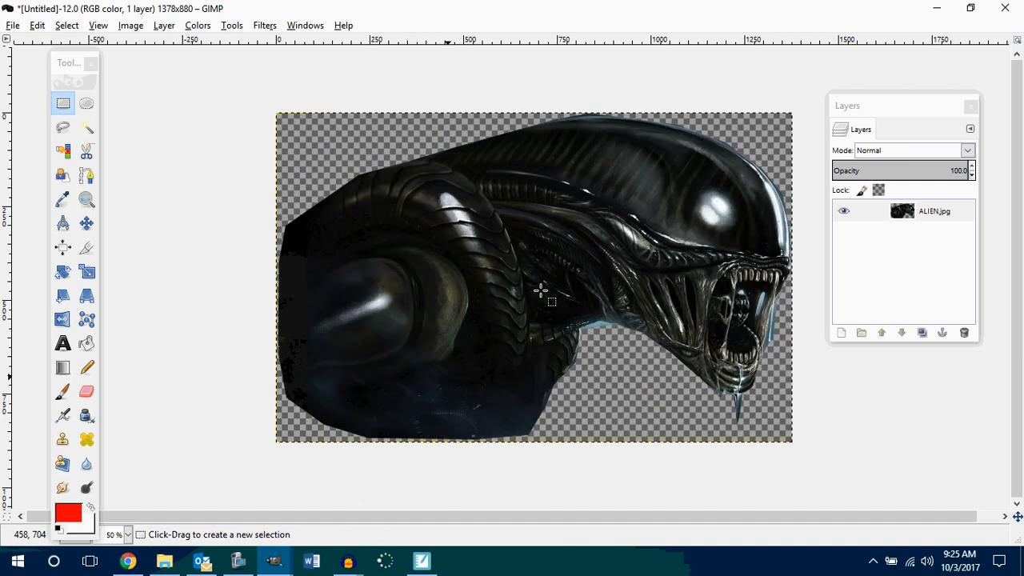
Invert the colors of the flipped alien
left_click(197, 26)
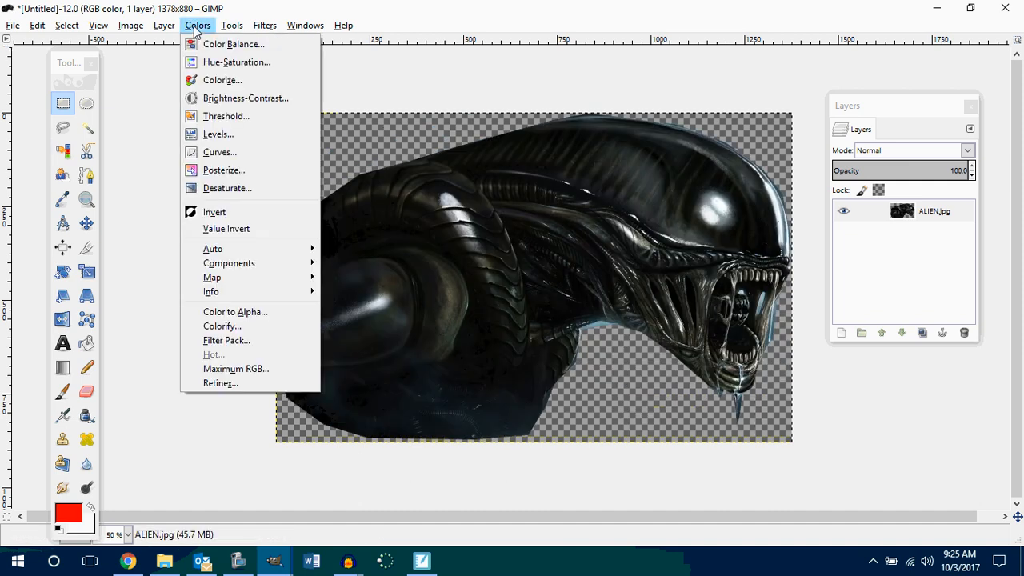
left_click(251, 214)
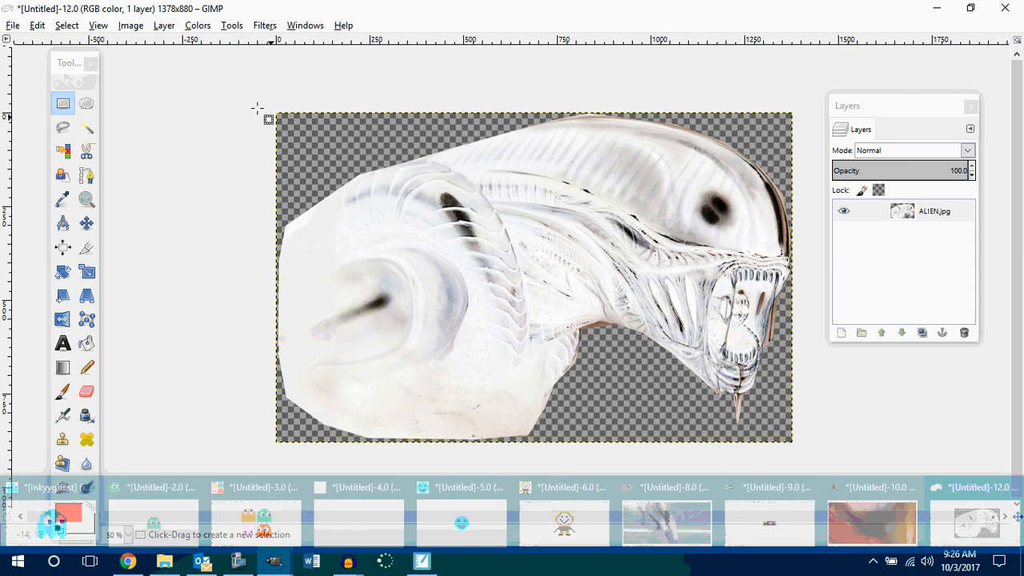
left_click(197, 28)
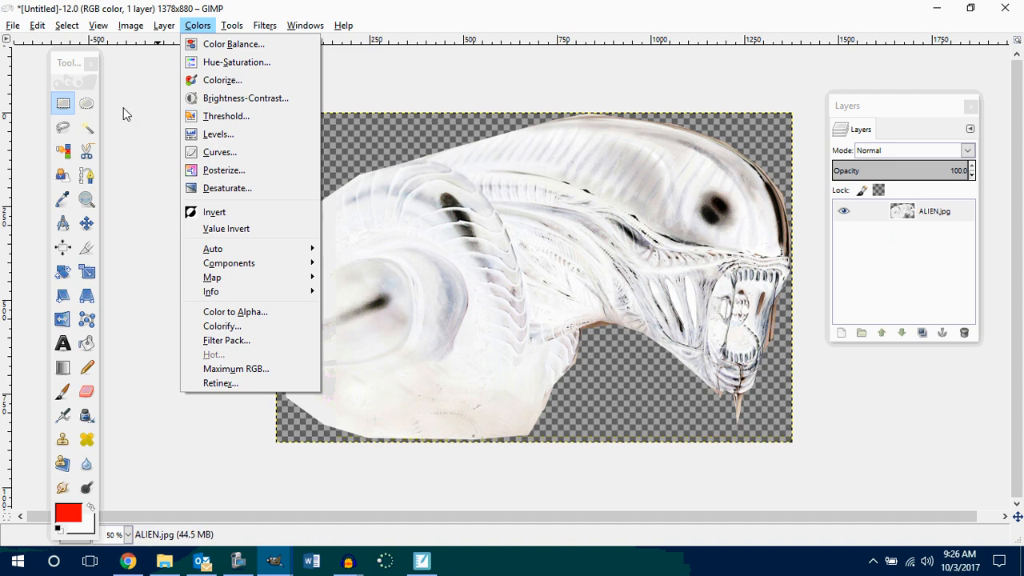
left_click(131, 83)
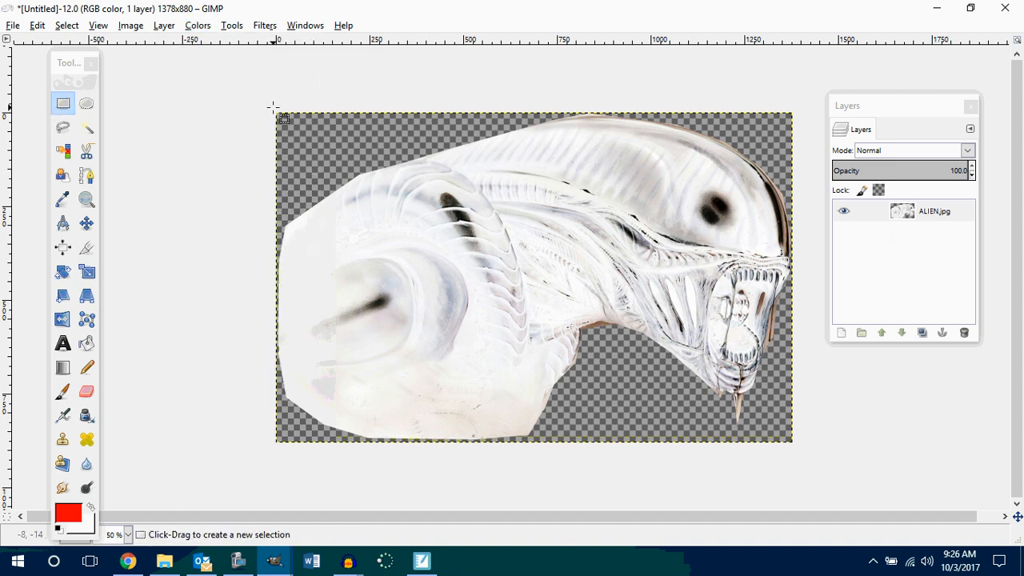
Select the entire alien image with a rectangle and invert its colors back
left_click_drag(269, 100, 791, 440)
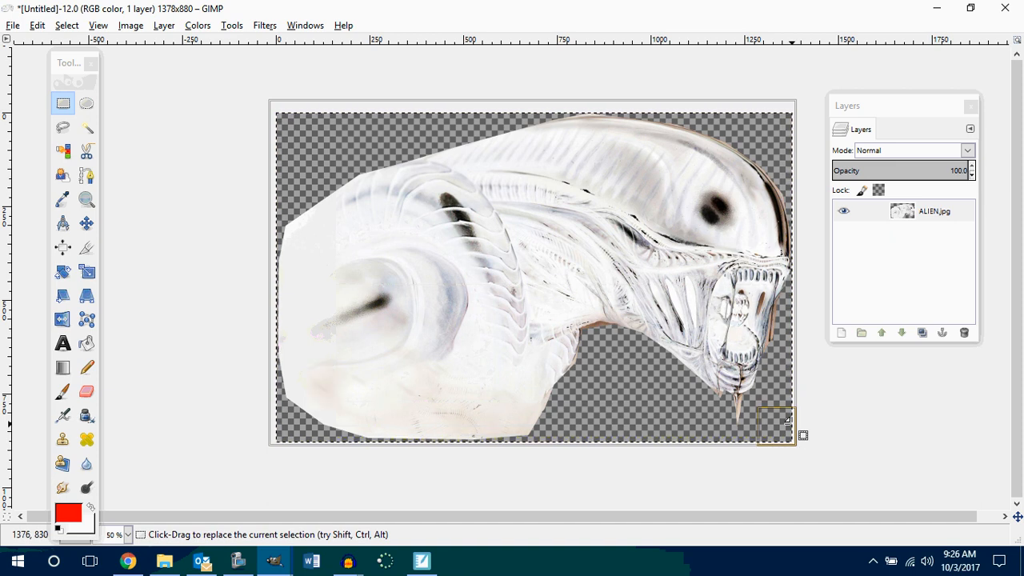
left_click(197, 25)
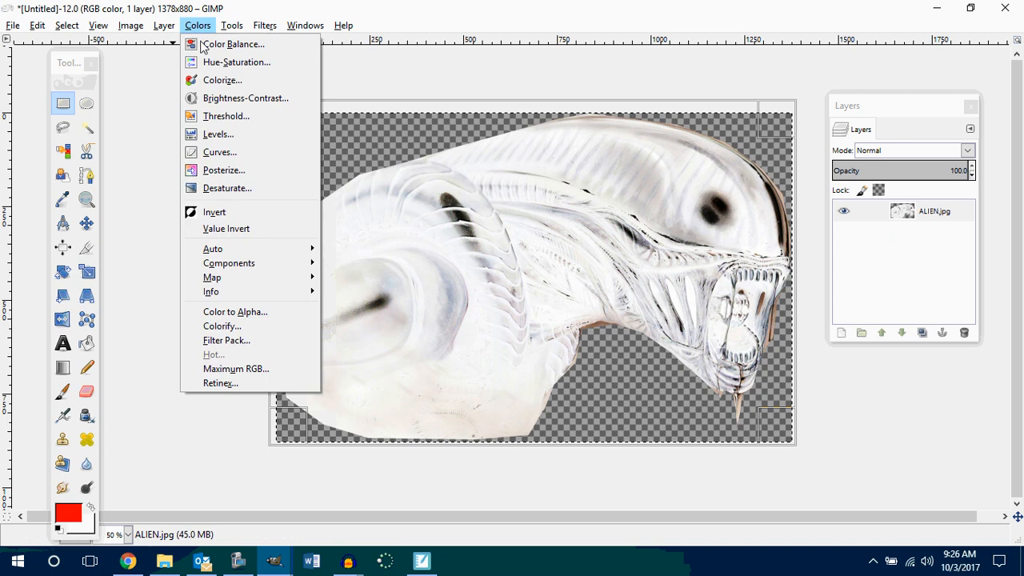
left_click(222, 212)
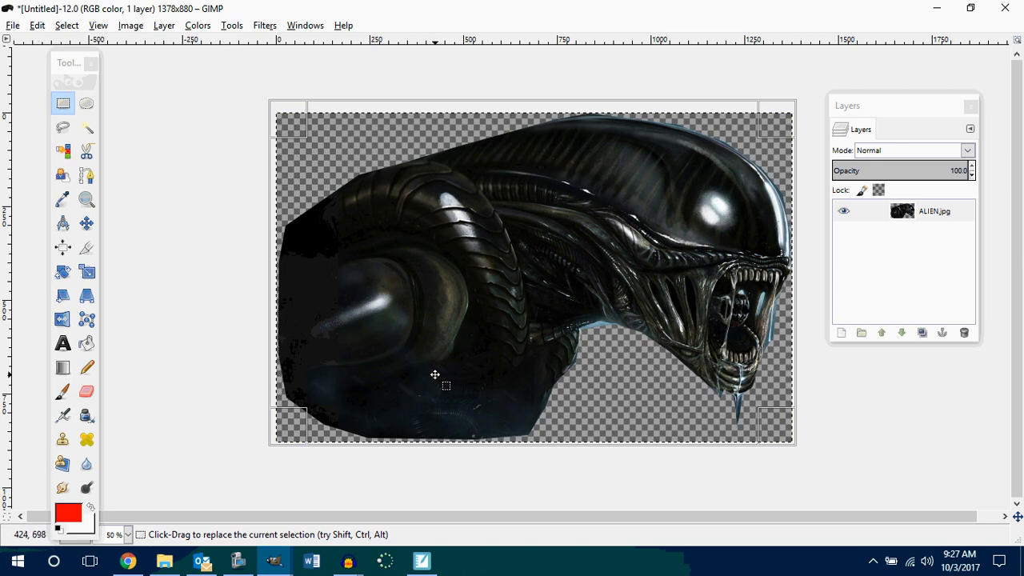
Undo the alien image's edits past the crop, background removal and outline selection, back to the elliptical selection around the head
key("ctrl+z")
key("ctrl+z")
key("ctrl+z")
key("ctrl+z")
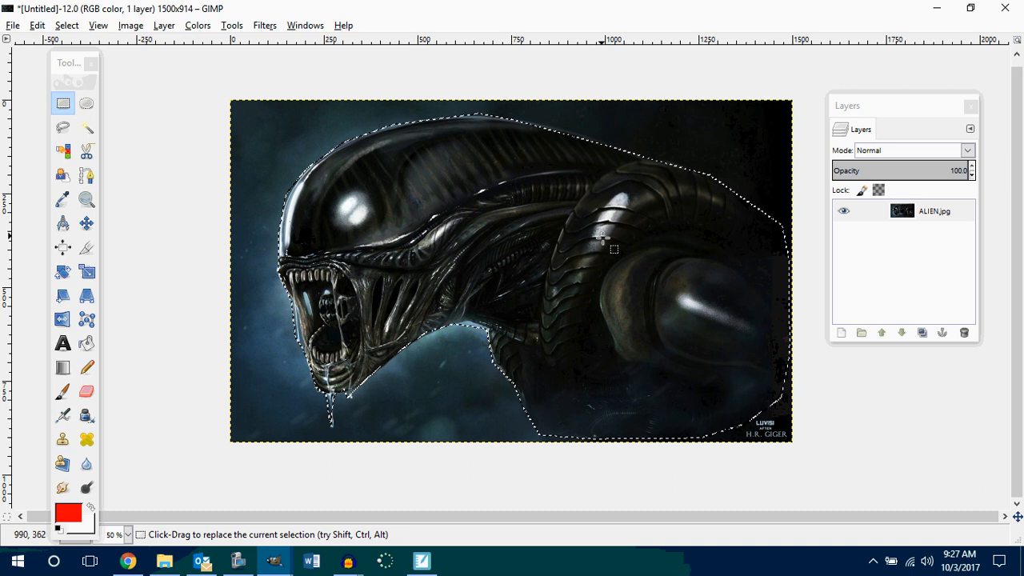
key("ctrl+z")
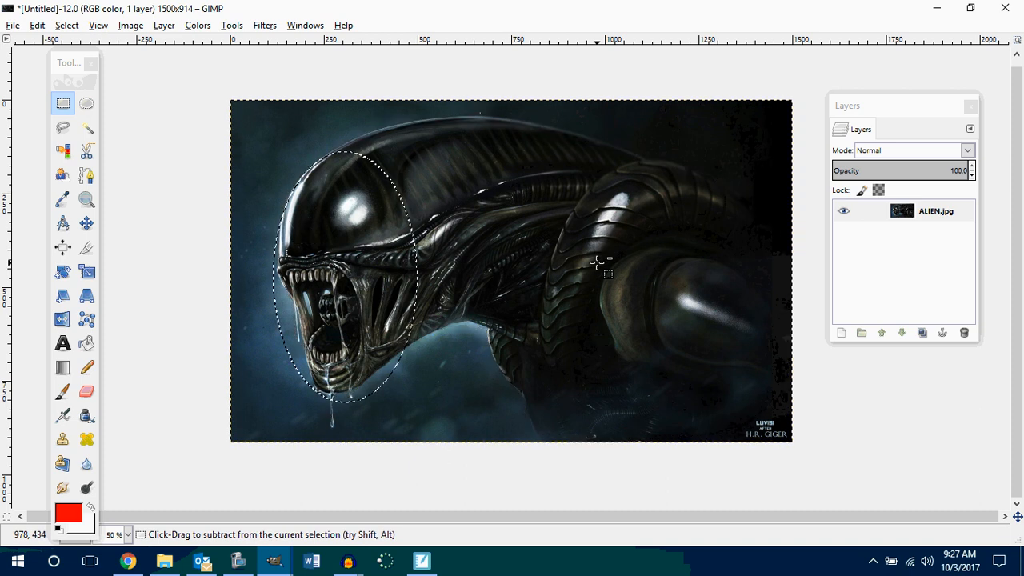
Clear the elliptical selection around the alien's head with the Rectangle Select tool
left_click(64, 129)
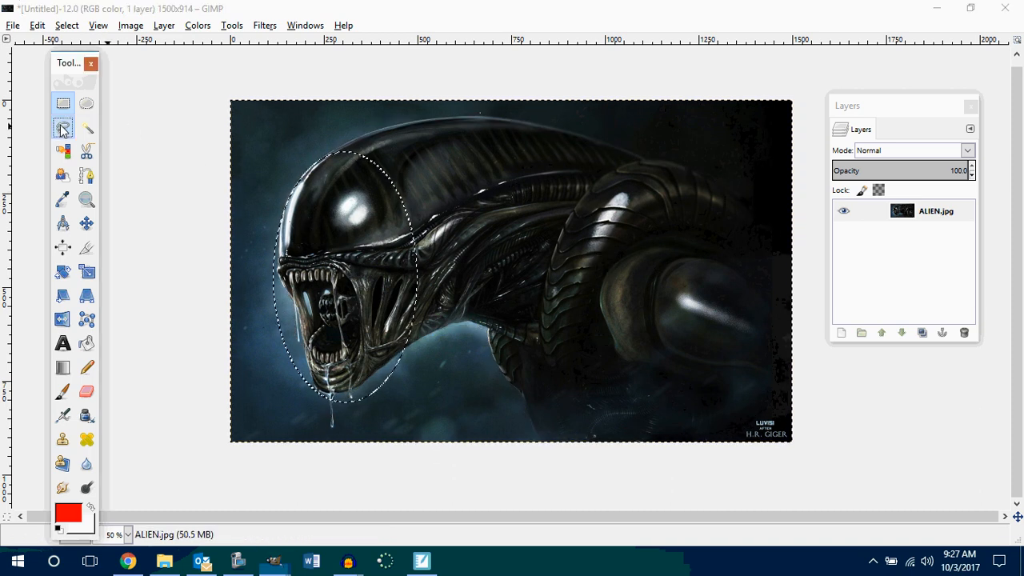
left_click(63, 103)
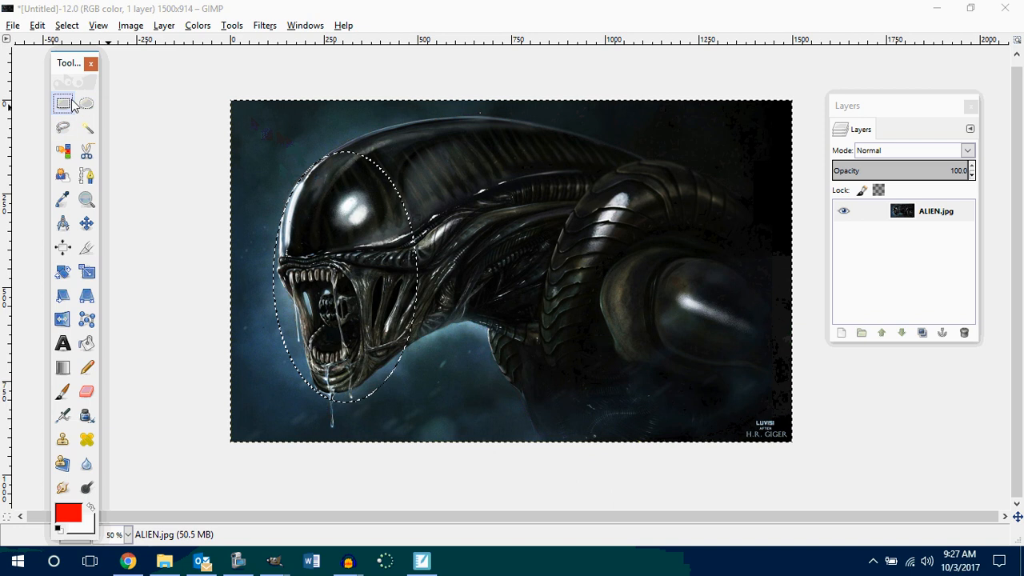
left_click(160, 83)
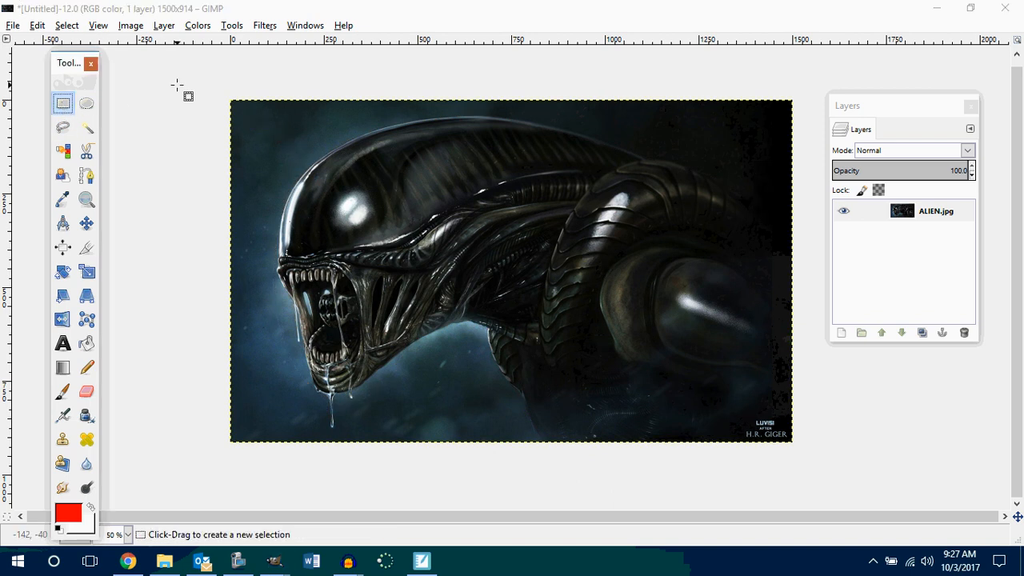
left_click(64, 107)
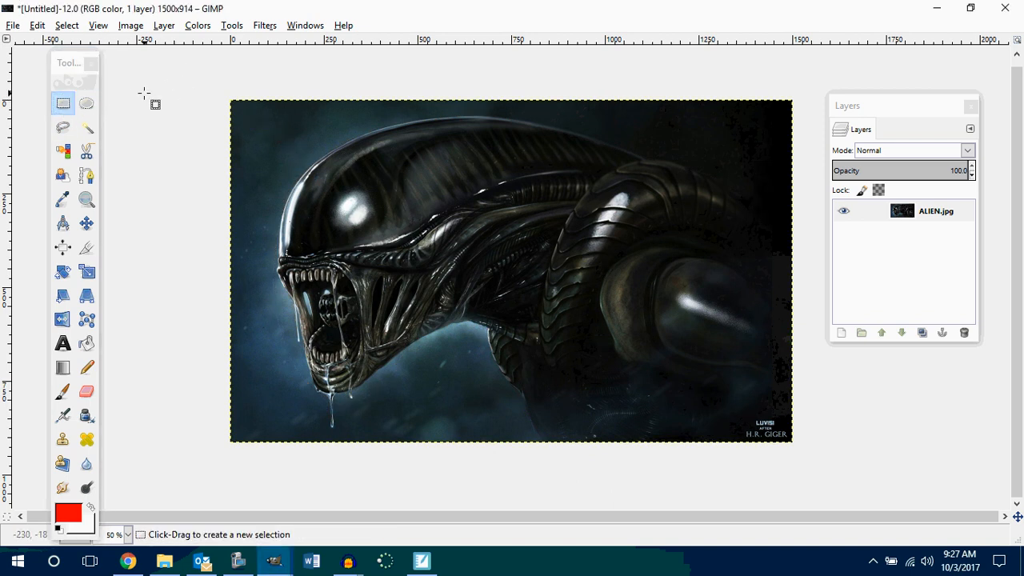
left_click(142, 91)
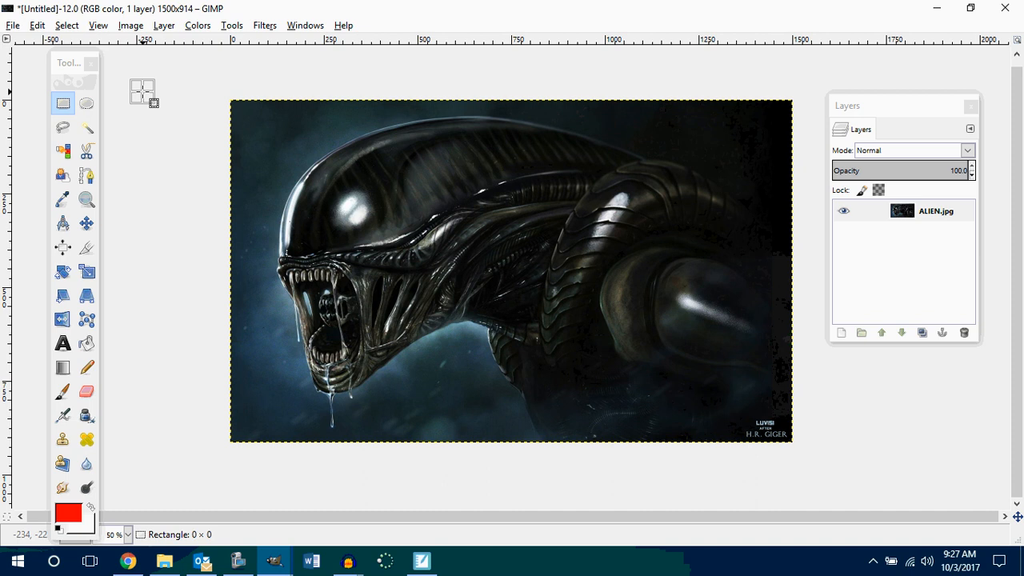
left_click(66, 105)
left_click(145, 89)
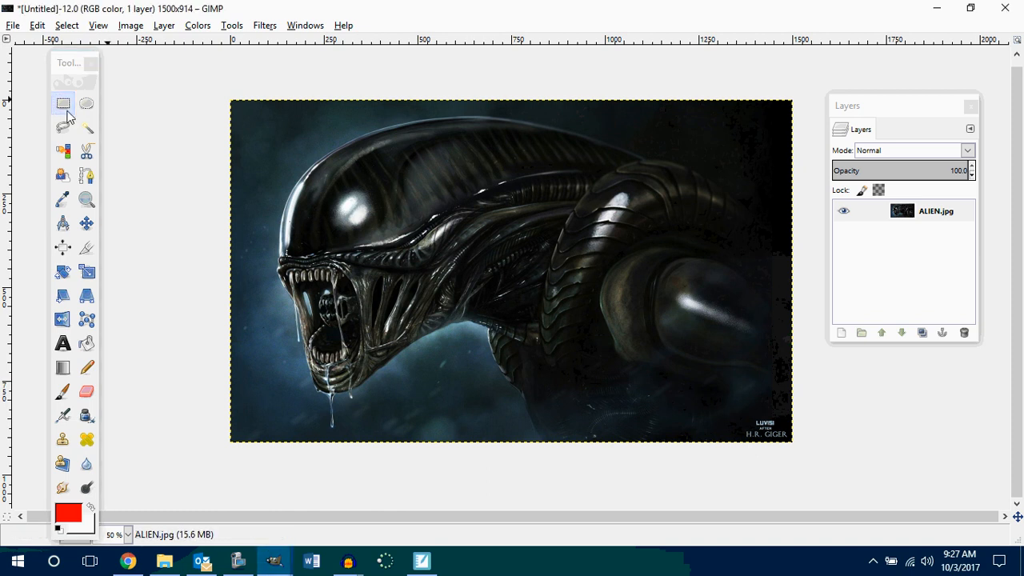
Outline the alien's head, from forehead to jaw and neck, with a closed Free Select selection
left_click(63, 127)
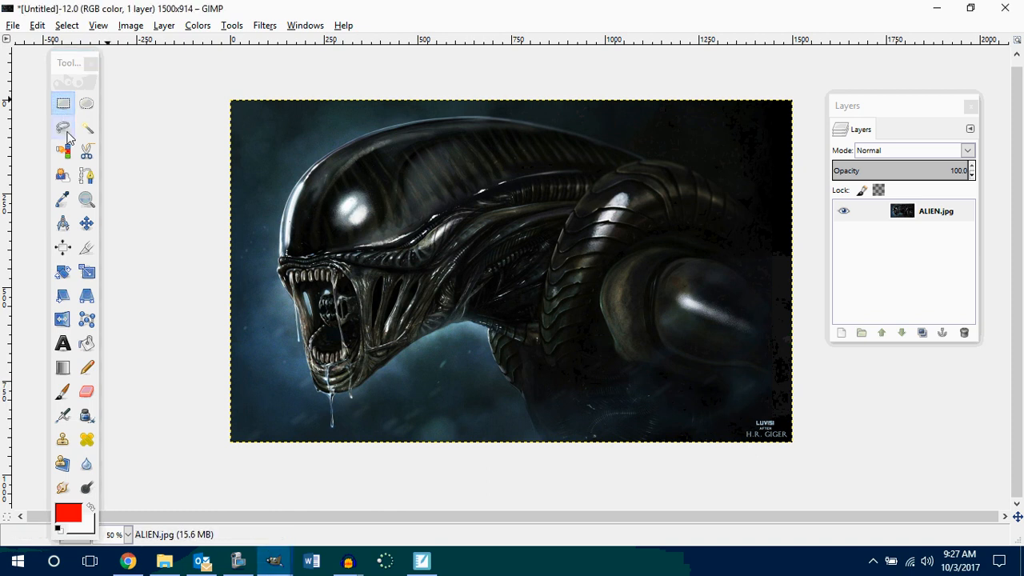
left_click(319, 138)
mouse_move(384, 146)
left_mouse_down()
mouse_move(467, 196)
mouse_move(484, 244)
left_mouse_up()
left_click(476, 311)
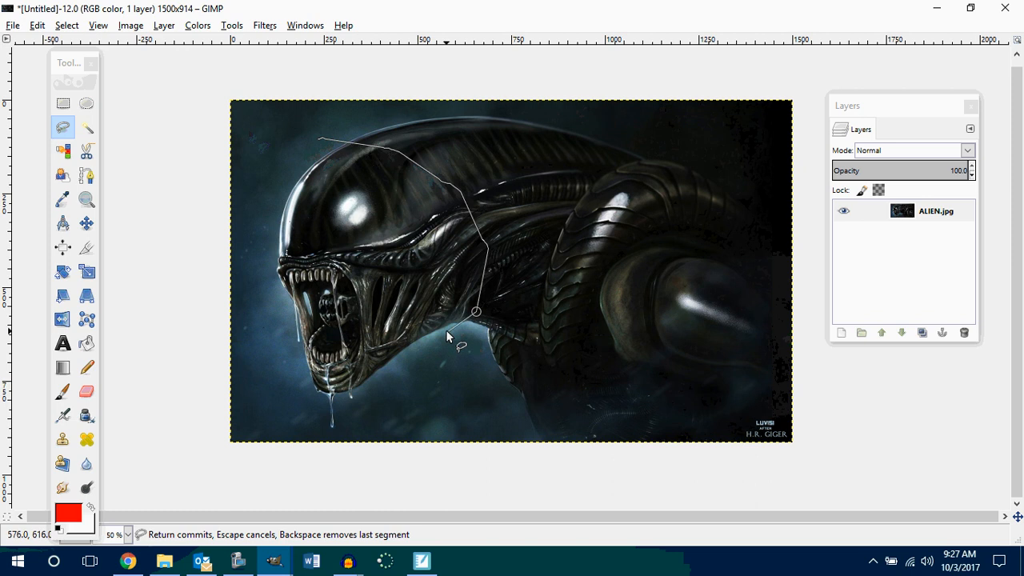
left_click_drag(439, 337, 364, 391)
mouse_move(350, 392)
left_mouse_down()
mouse_move(334, 396)
mouse_move(286, 254)
mouse_move(280, 200)
mouse_move(314, 150)
left_mouse_up()
left_click(322, 393)
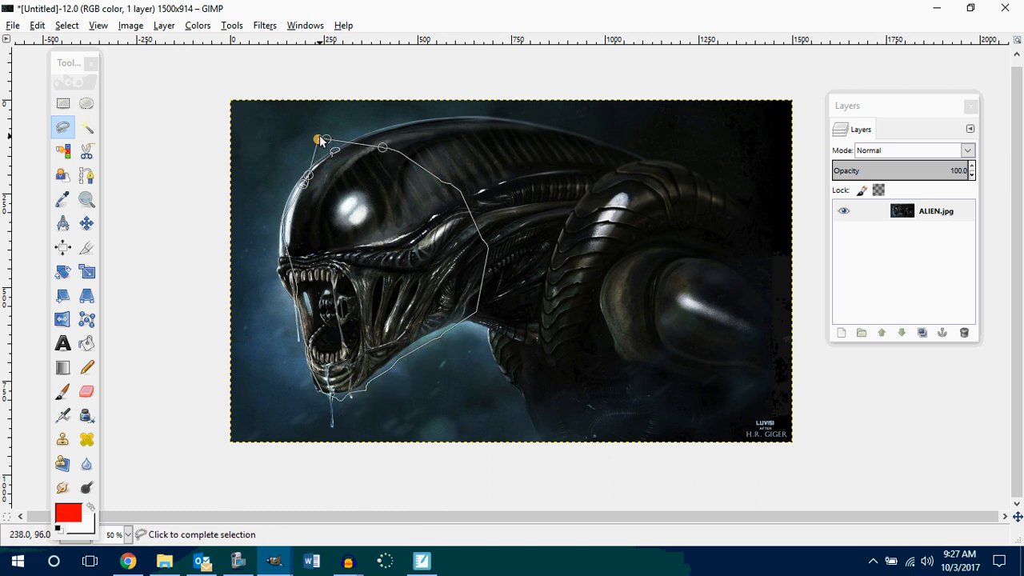
left_click(320, 140)
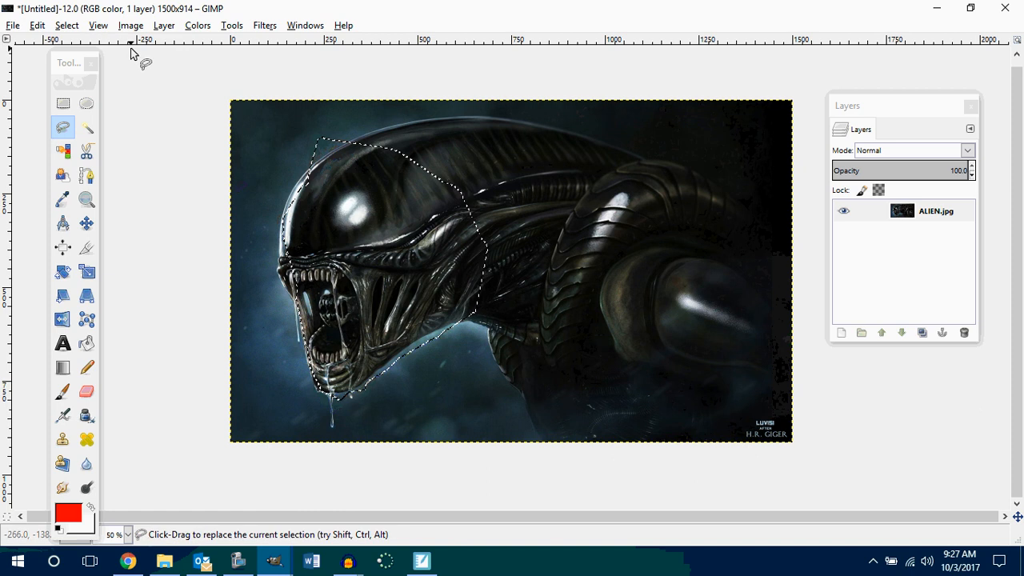
Add an alpha channel to the ALIEN.jpg layer, invert the selection, and delete everything outside the head outline
right_click(912, 211)
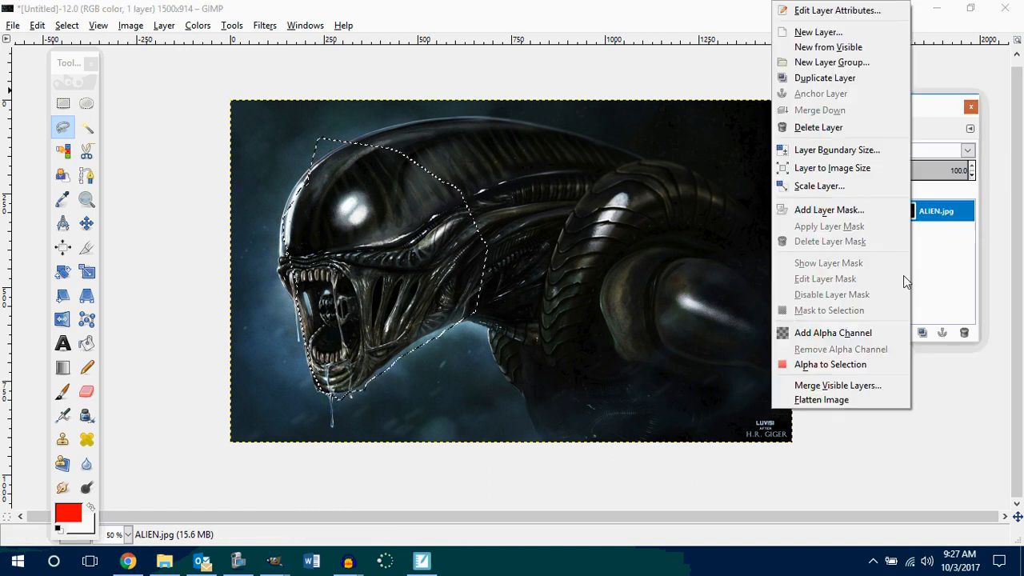
left_click(882, 332)
left_click(64, 26)
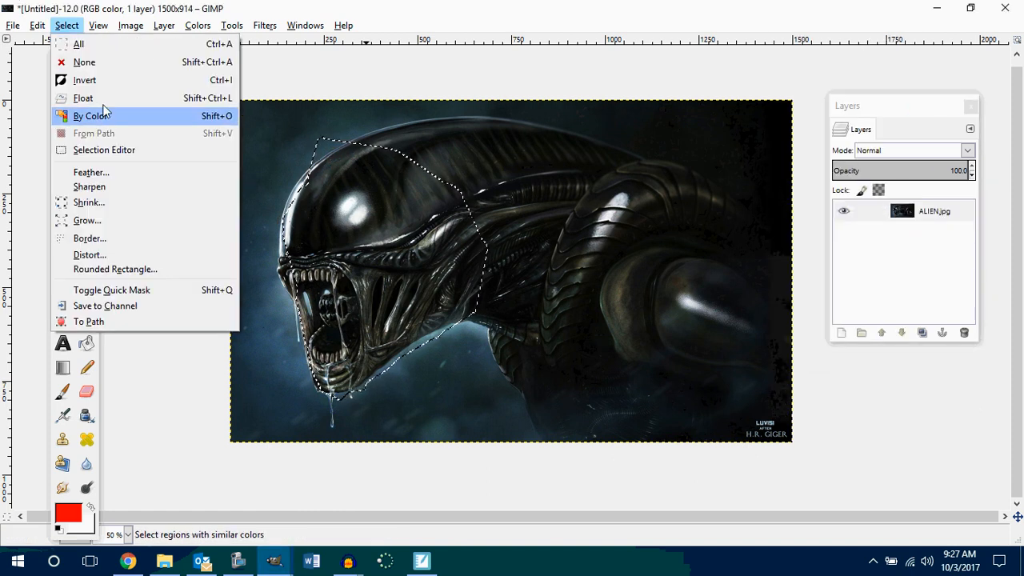
left_click(84, 80)
key("Delete")
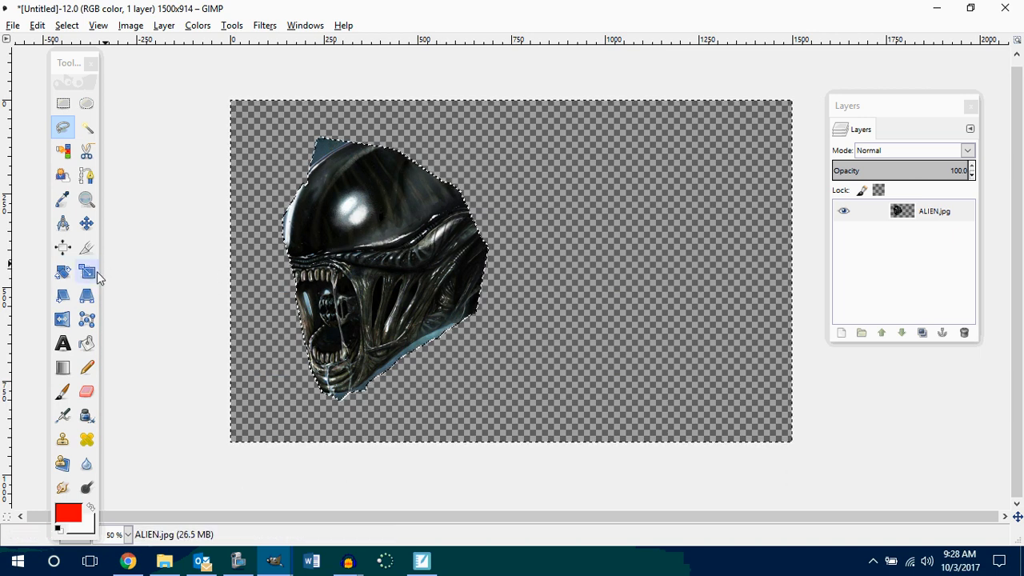
Crop the image around the cut-out head to about 620 × 730 px, and tighten the crop to about 566 × 690 px
left_click(88, 249)
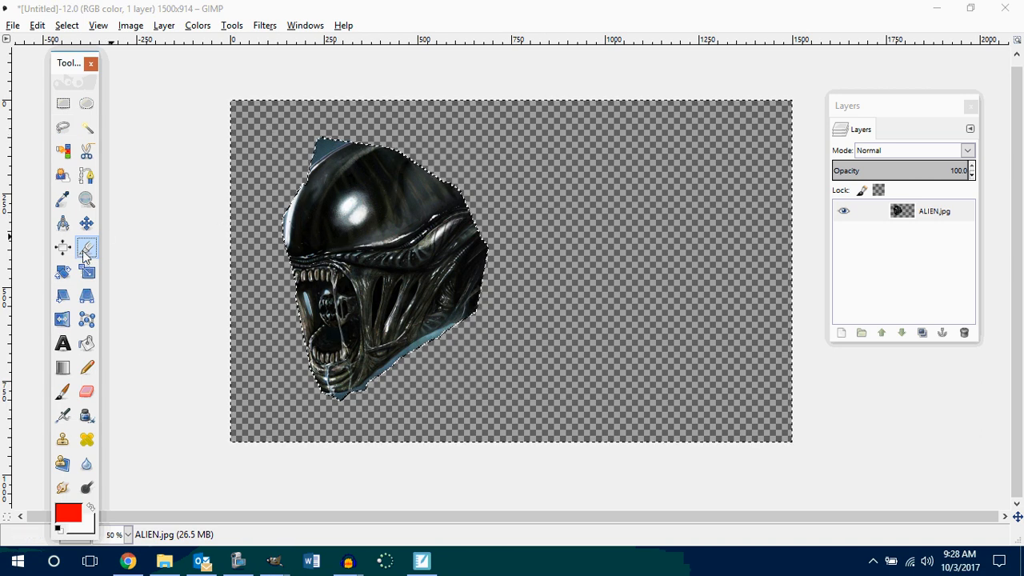
left_click_drag(264, 132, 493, 402)
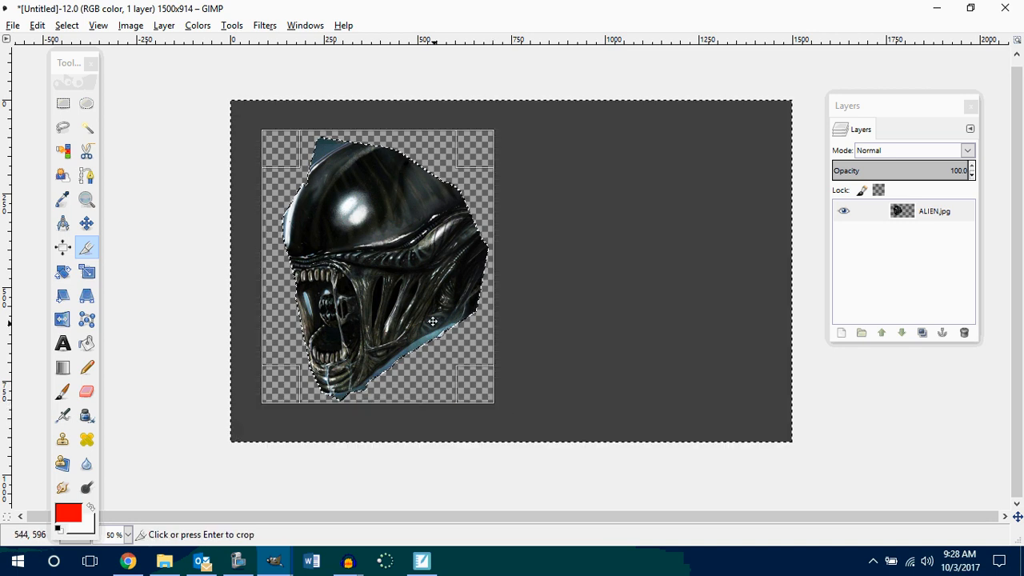
left_click(415, 283)
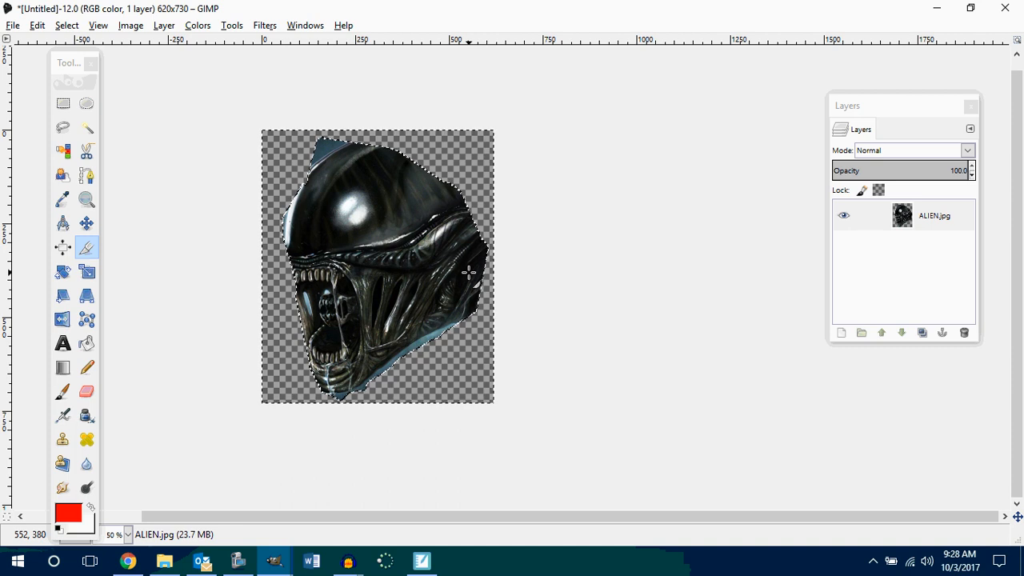
left_click(87, 248)
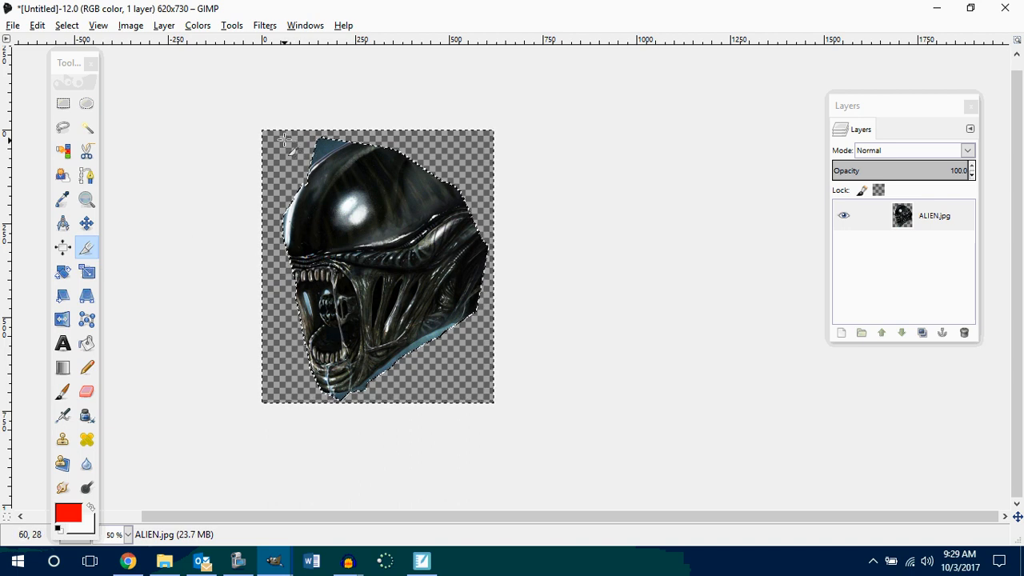
left_click_drag(276, 135, 489, 395)
left_click(407, 227)
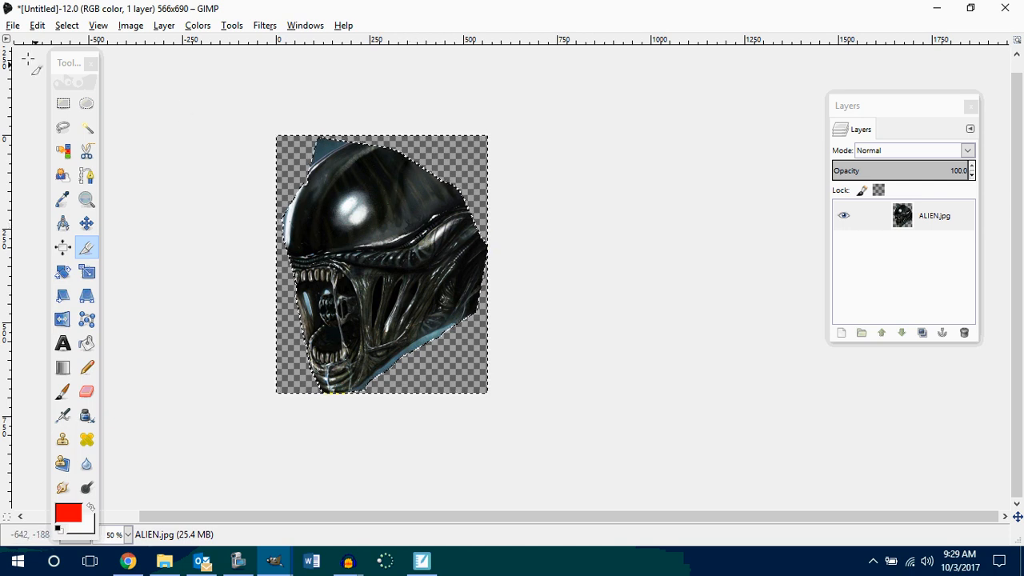
Open the image export dialog for the cropped alien head, and close it without exporting
left_click(13, 26)
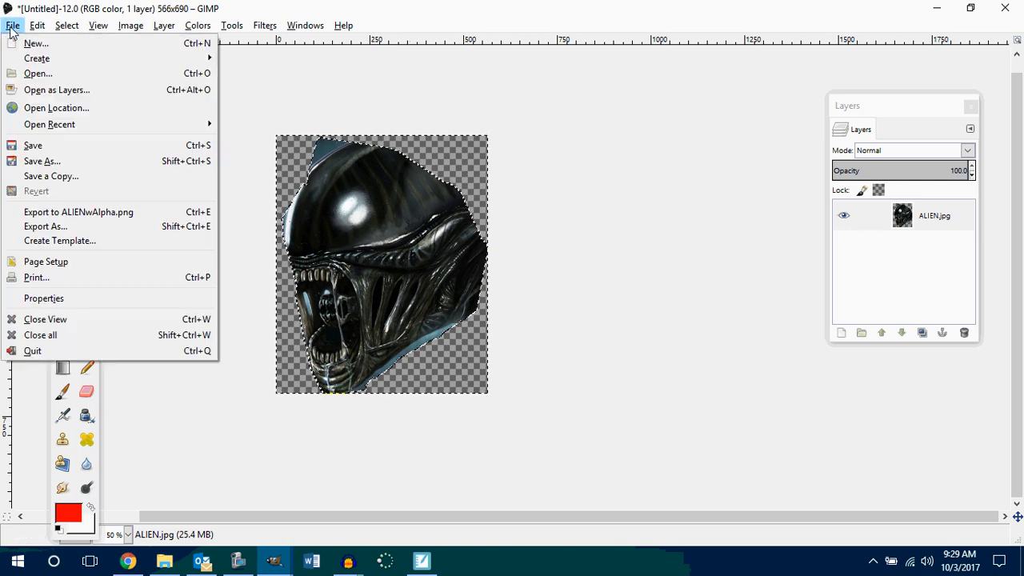
left_click(48, 226)
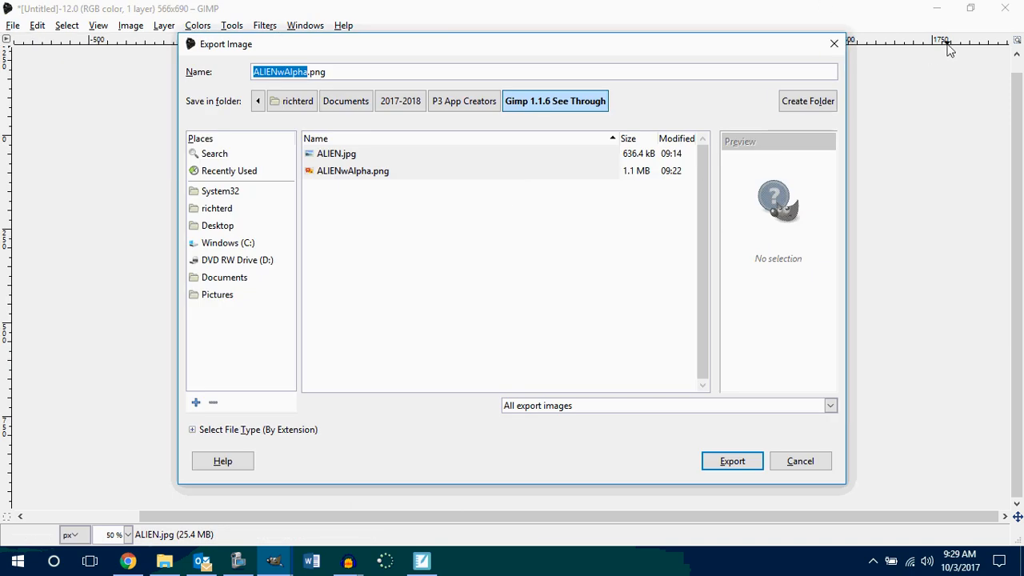
left_click(835, 43)
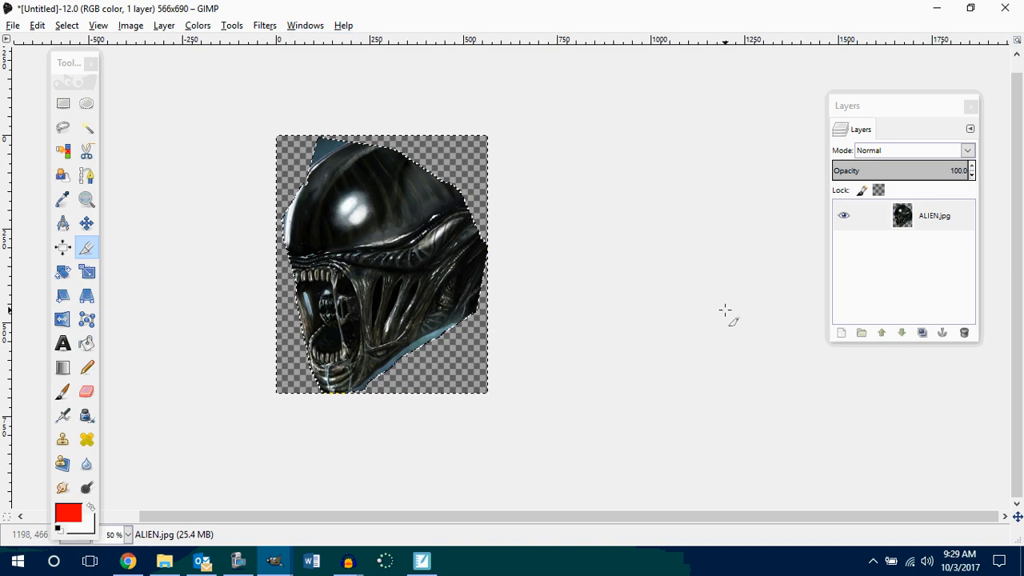
left_click(238, 560)
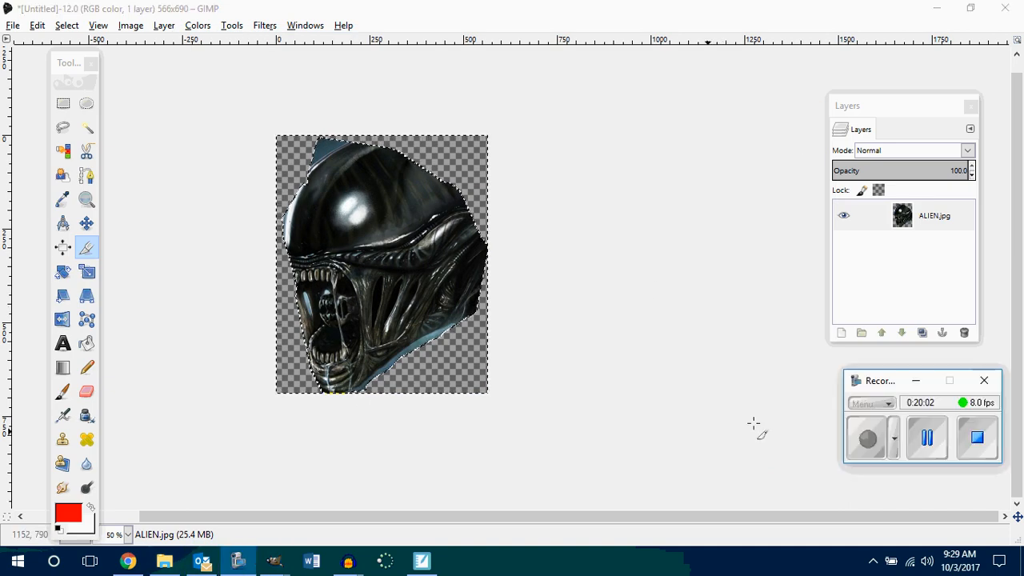